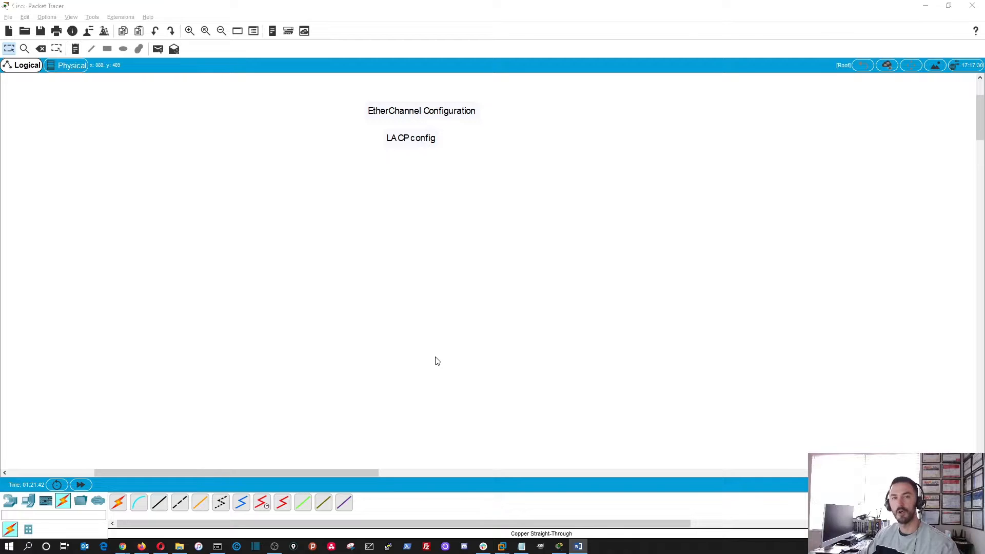
- Place two 3560-24PS multilayer switches side by side in the workspace below the LACP config label
click(312, 253)
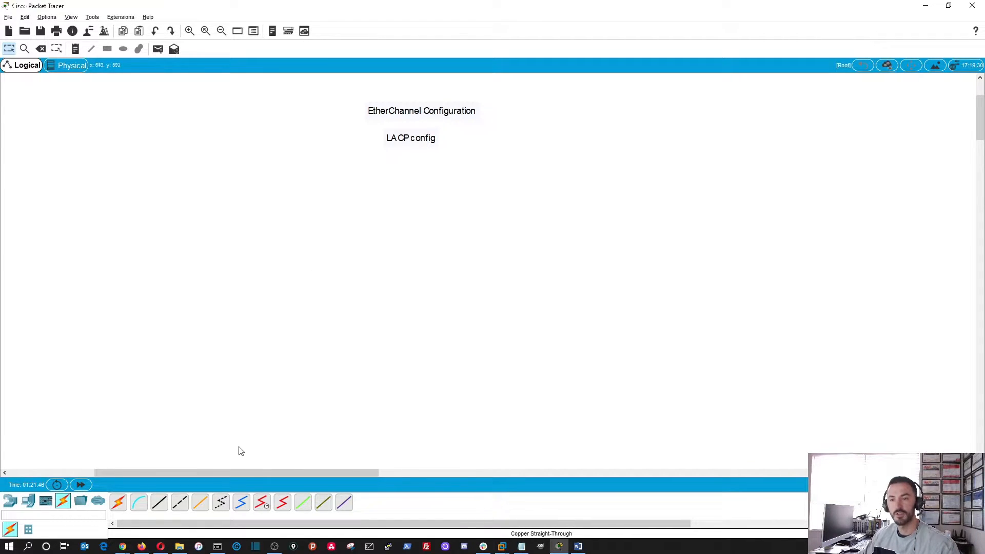
click(11, 502)
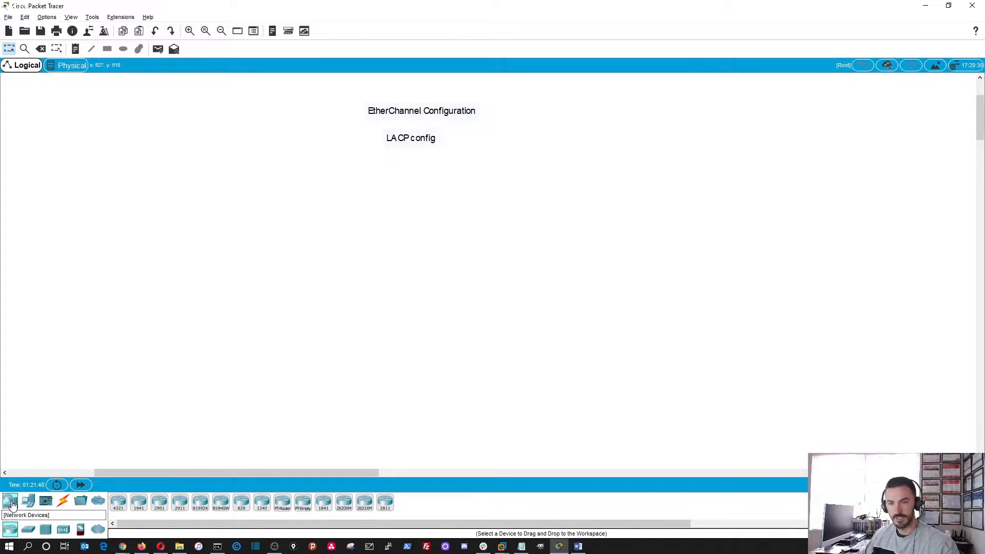
click(29, 530)
click(179, 505)
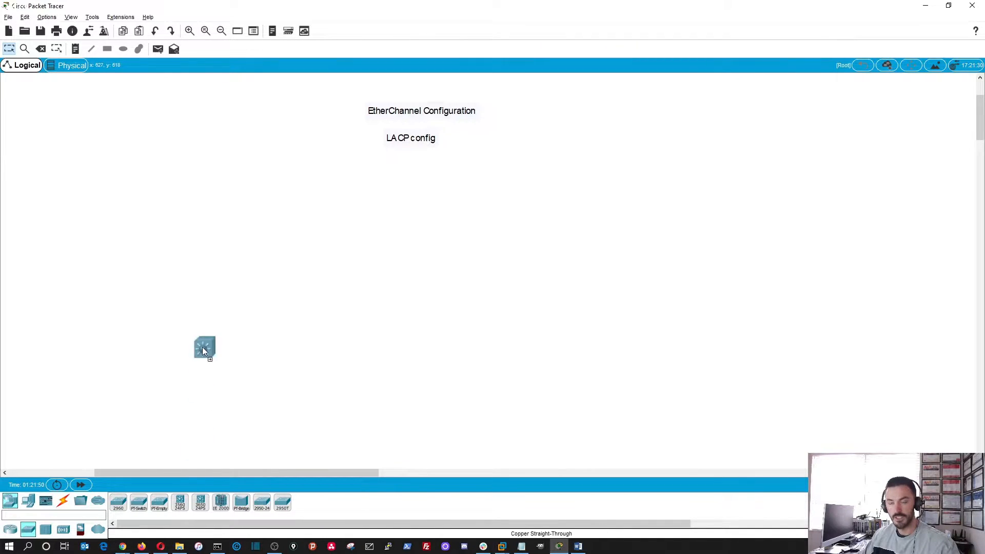
click(233, 266)
click(180, 506)
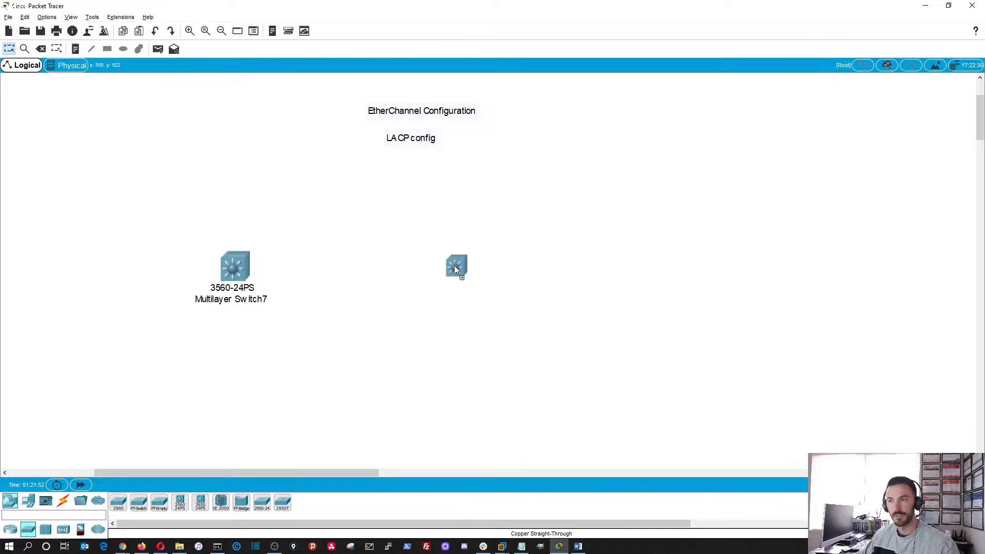
click(462, 270)
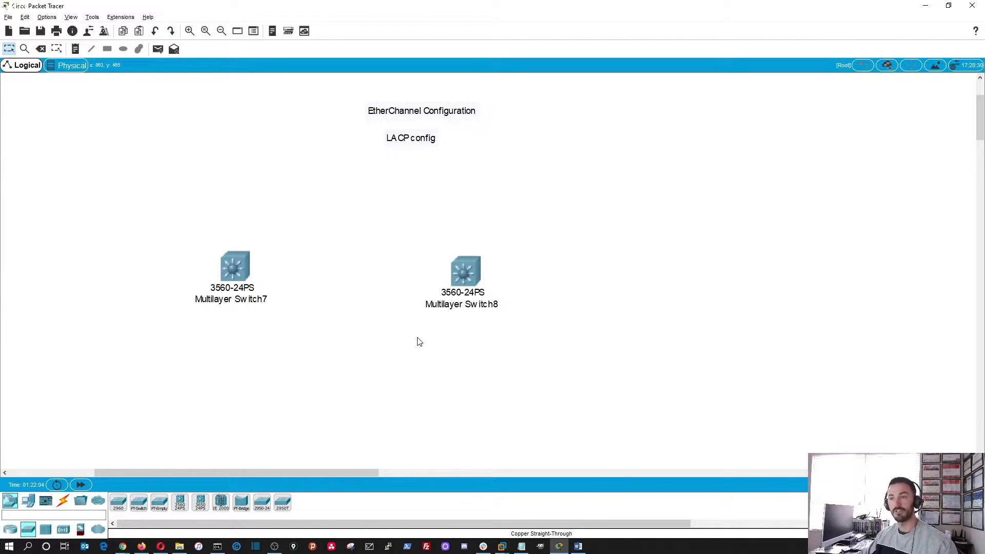
- Spread the two multilayer switches farther apart and roughly level them with each other
drag(466, 270, 571, 266)
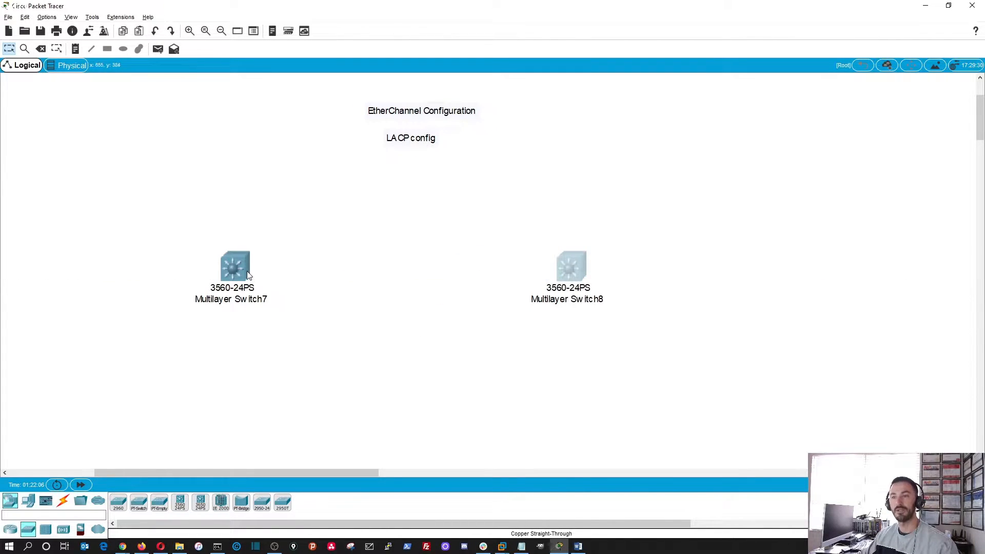
drag(250, 276, 260, 265)
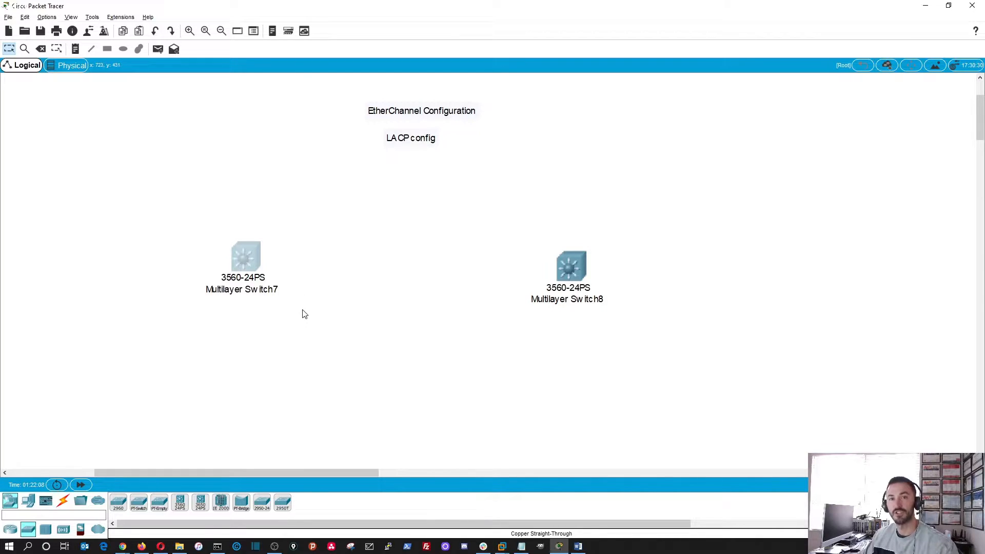
click(336, 390)
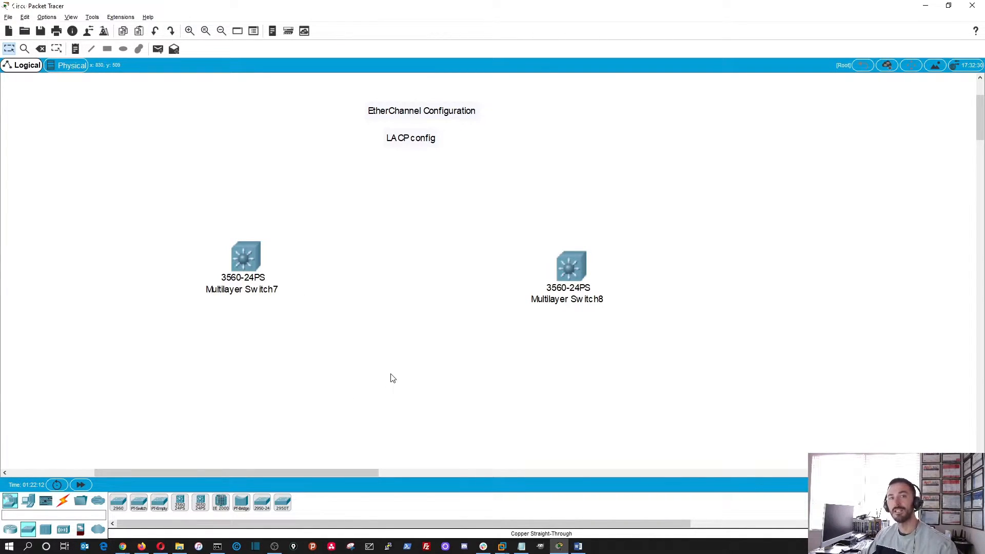
drag(575, 274, 580, 255)
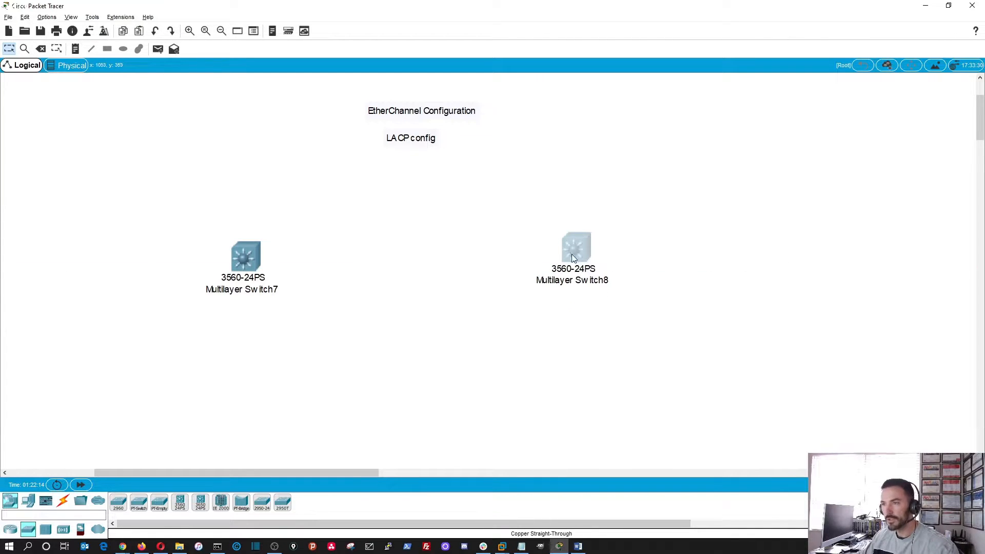
- Rename Multilayer Switch7 as SW1
drag(252, 268, 157, 281)
click(269, 279)
text(SW1)
key(Return)
- Rename Multilayer Switch8 as SW2
double_click(562, 272)
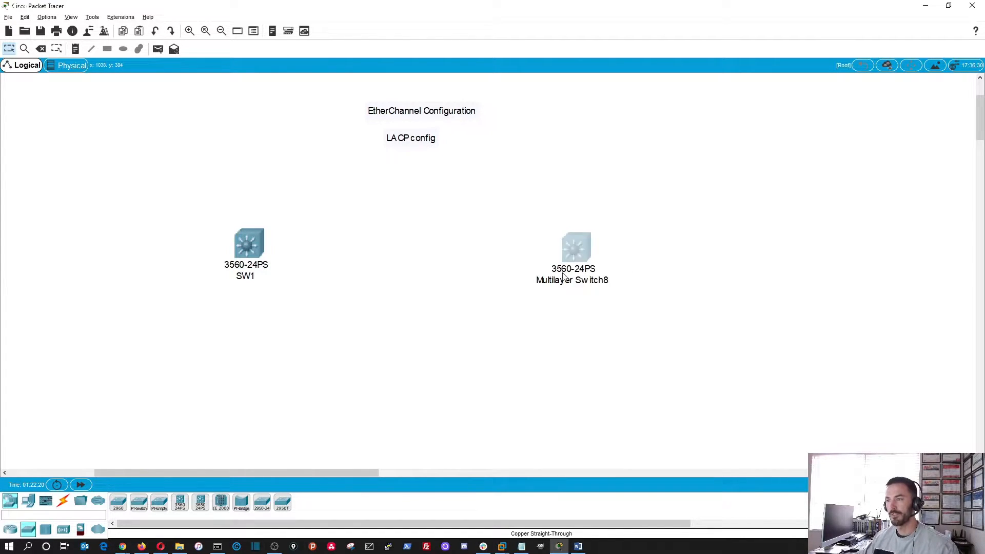
click(624, 118)
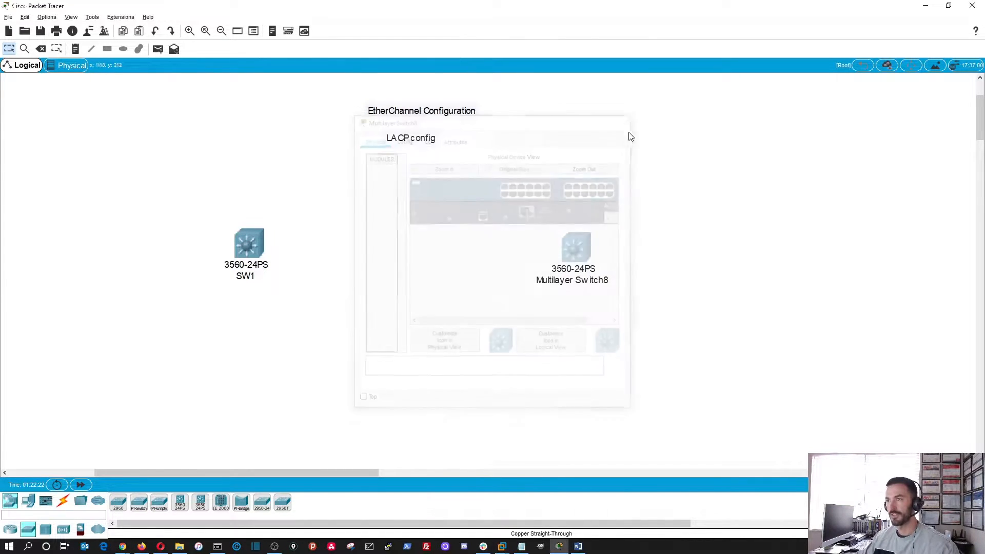
click(603, 288)
click(592, 285)
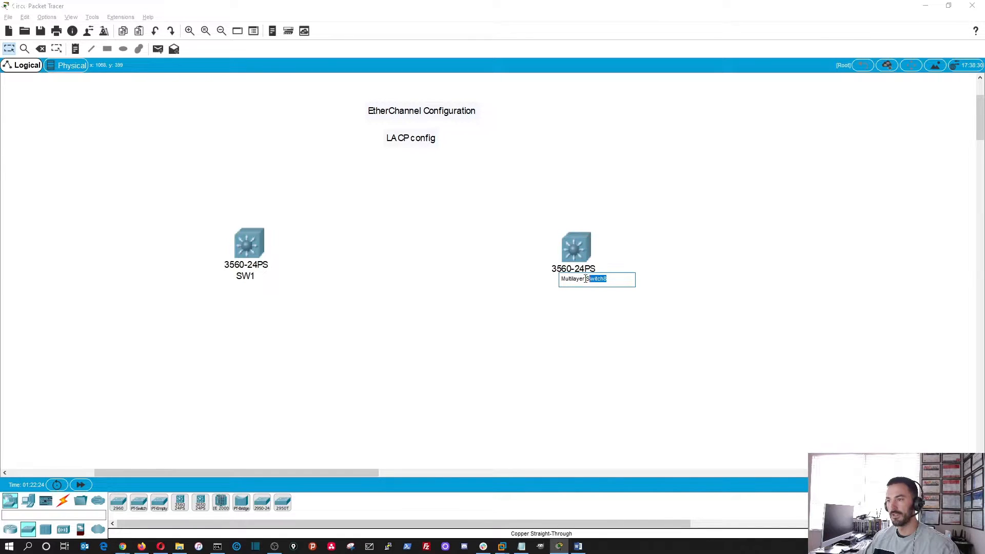
text(sw2)
key(Return)
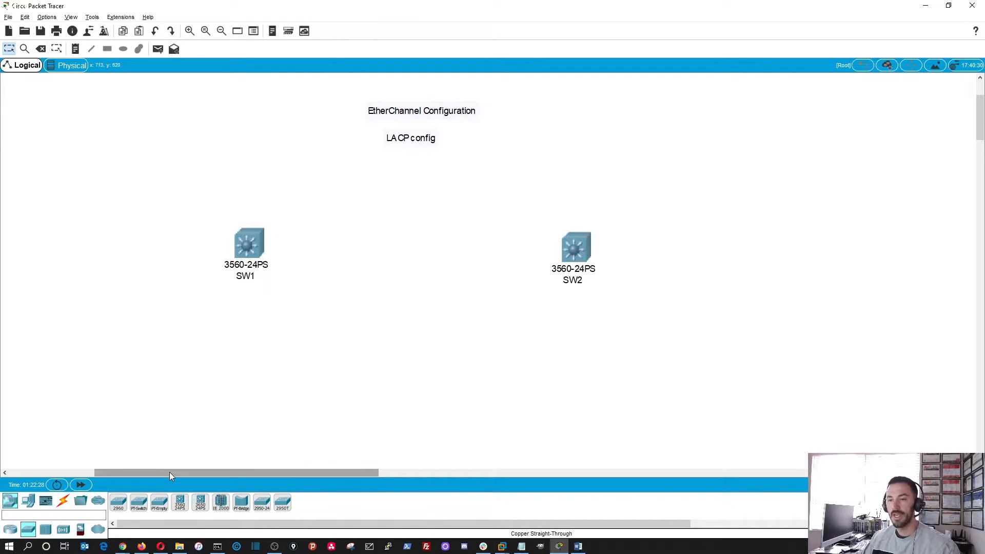
- Connect GigabitEthernet0/1 on SW1 to GigabitEthernet0/1 on SW2 with a copper straight-through cable
click(63, 502)
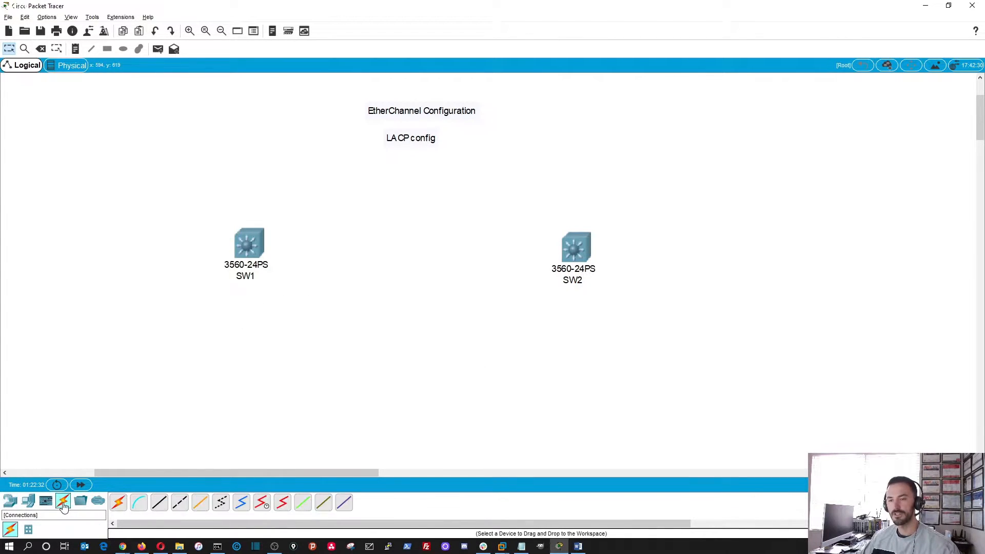
click(160, 504)
click(248, 247)
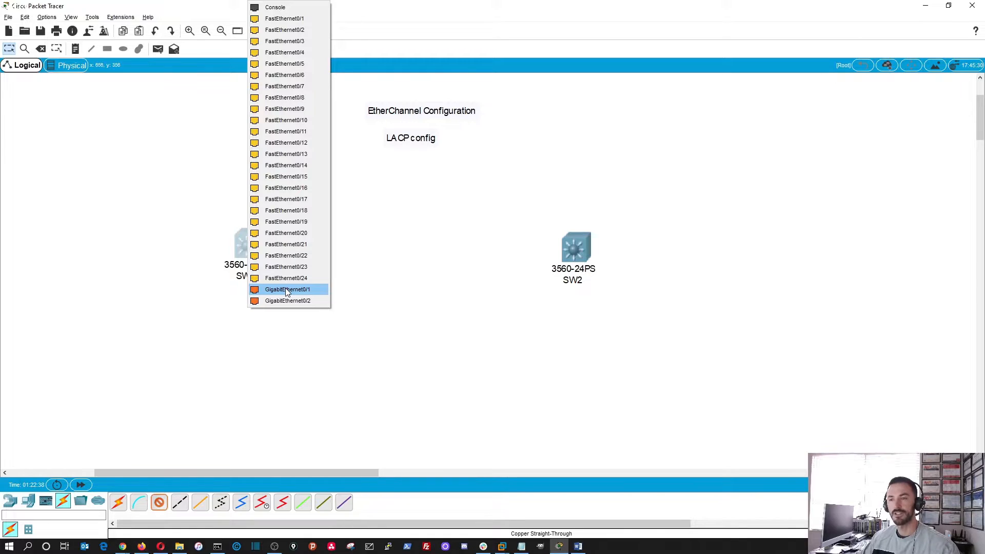
click(288, 291)
click(586, 253)
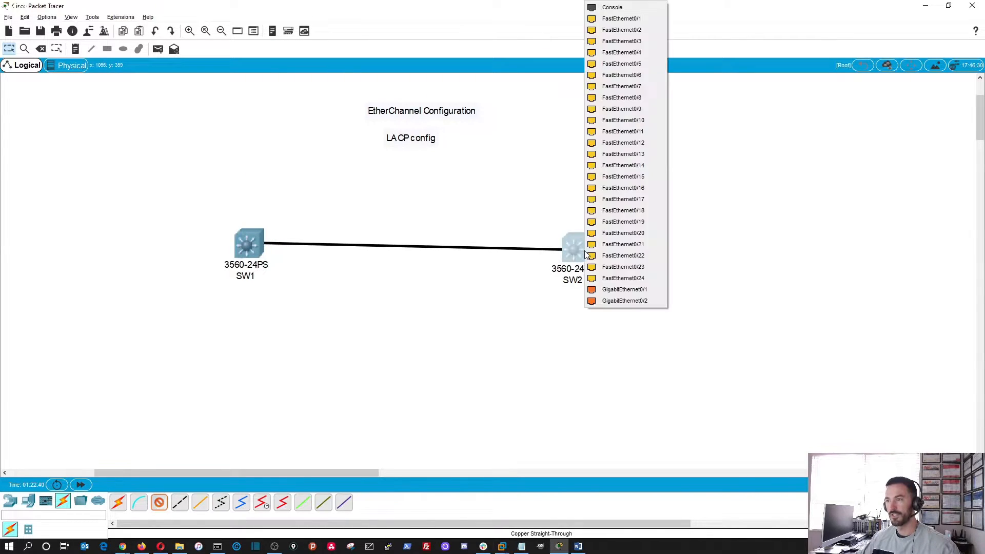
click(617, 290)
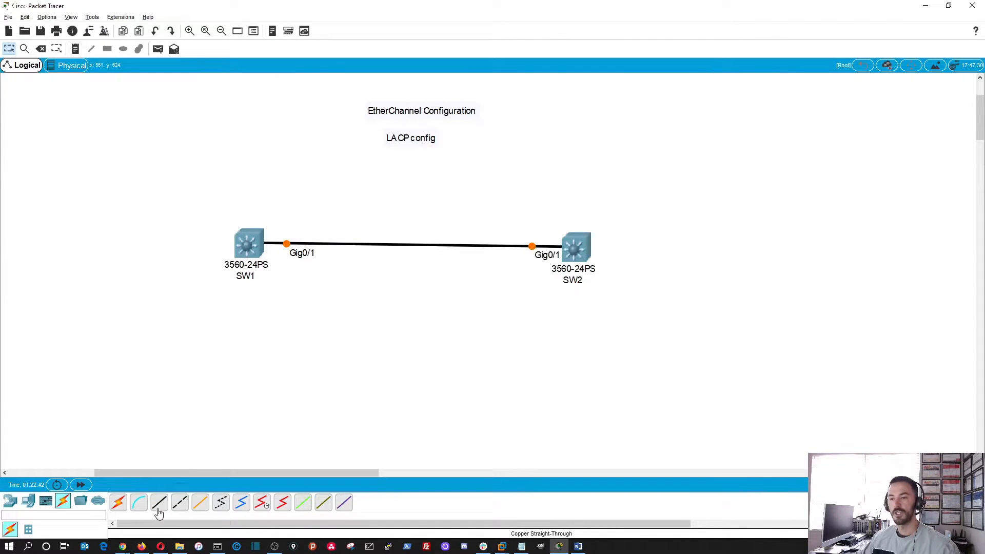
- Add a second copper straight-through link from GigabitEthernet0/2 on SW1 to GigabitEthernet0/2 on SW2
click(247, 250)
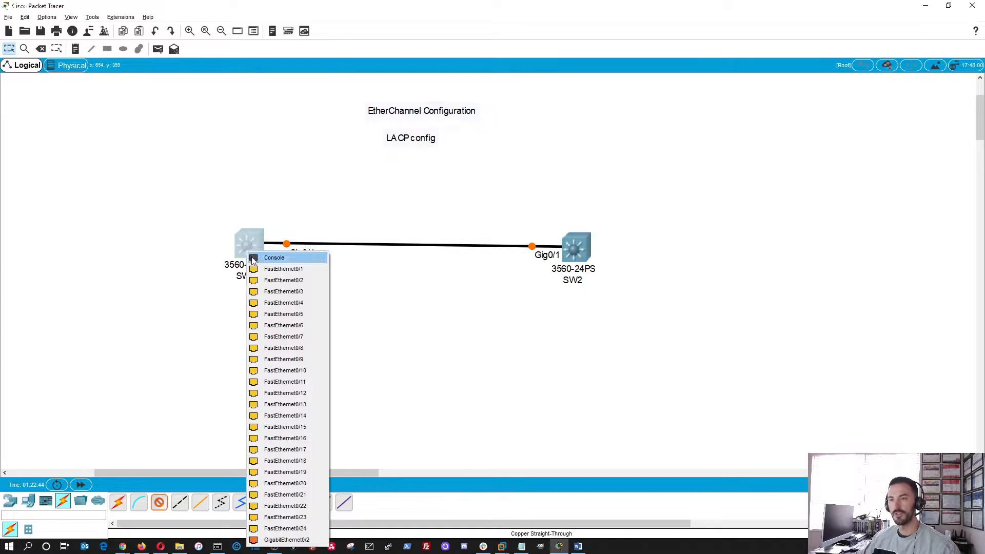
click(285, 549)
click(585, 250)
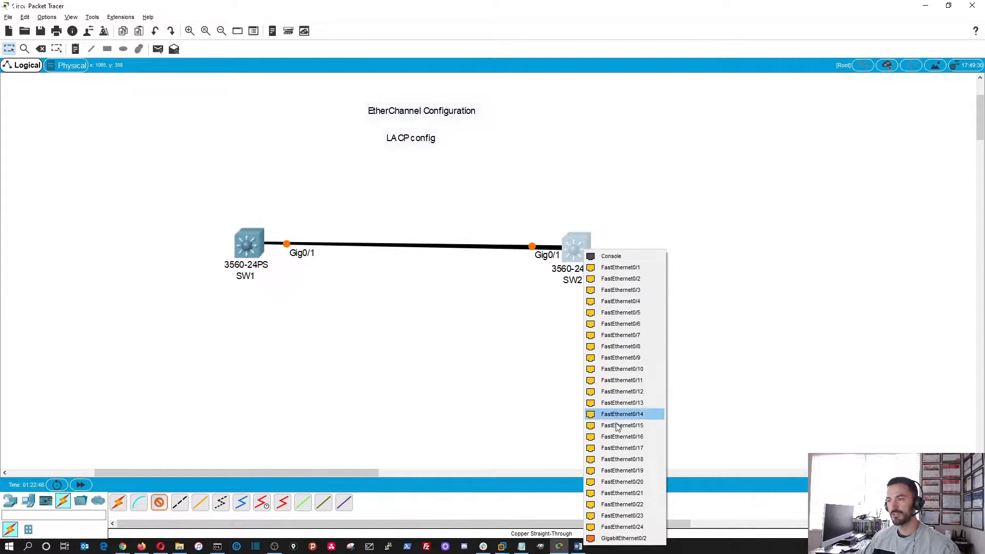
click(624, 538)
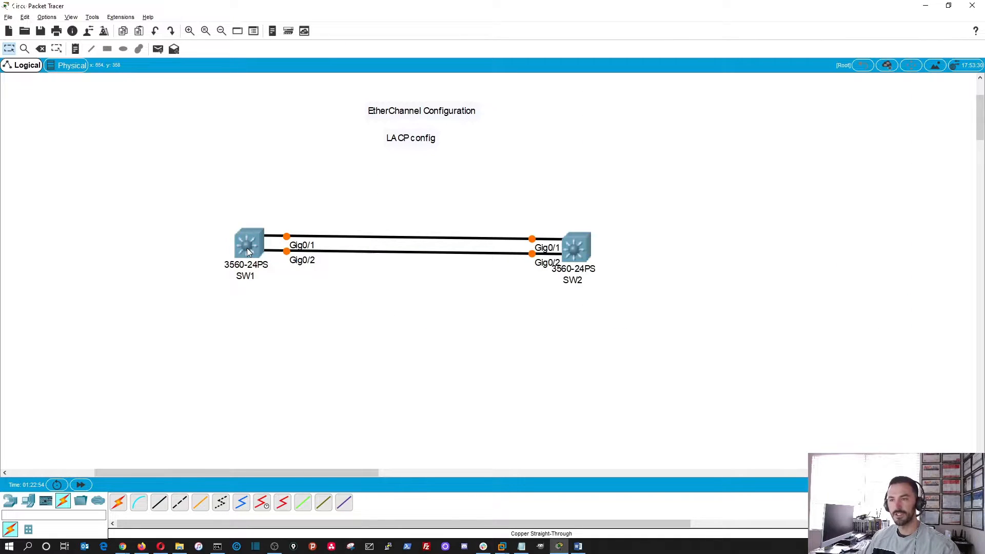
- Open the command-line interfaces of SW1 and SW2 in separate windows
click(247, 250)
click(426, 144)
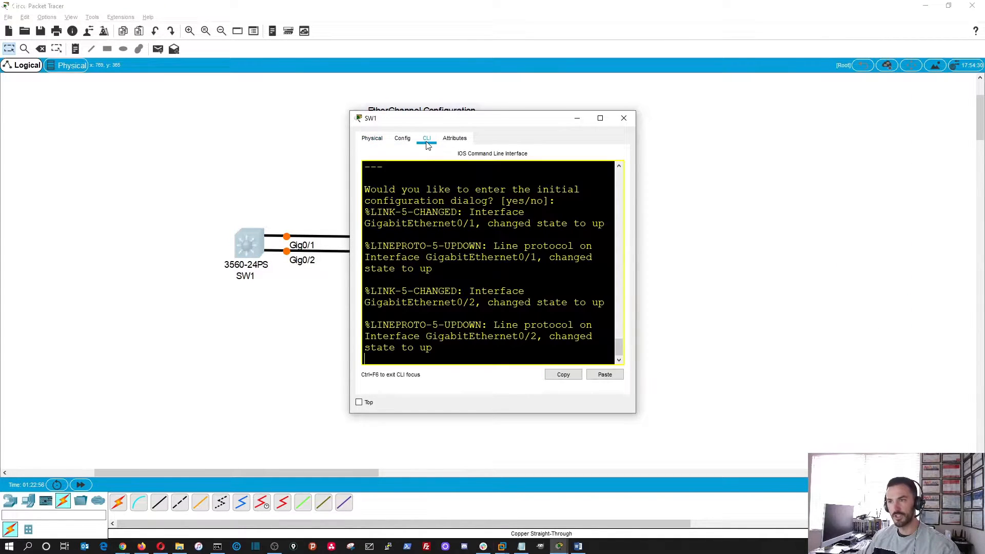
drag(470, 123, 238, 128)
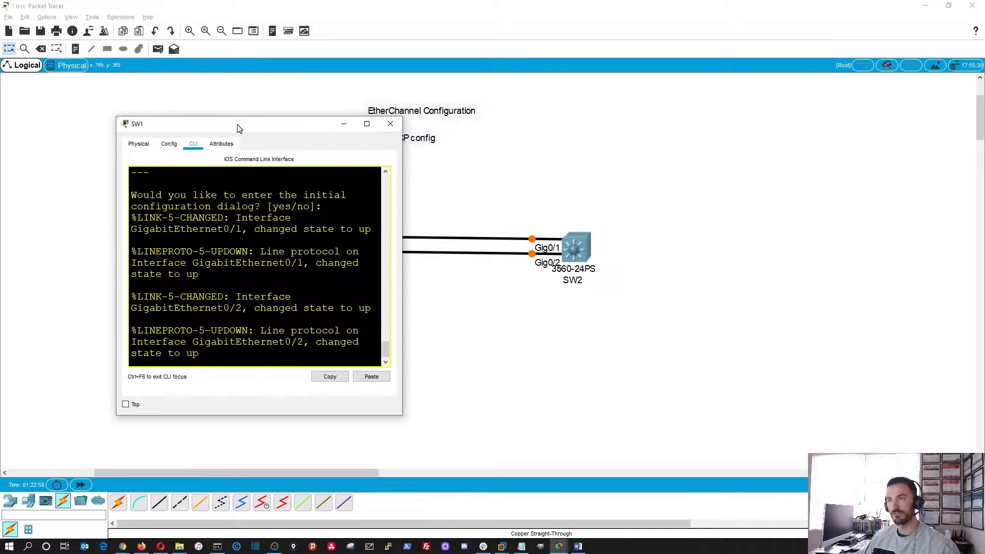
click(573, 254)
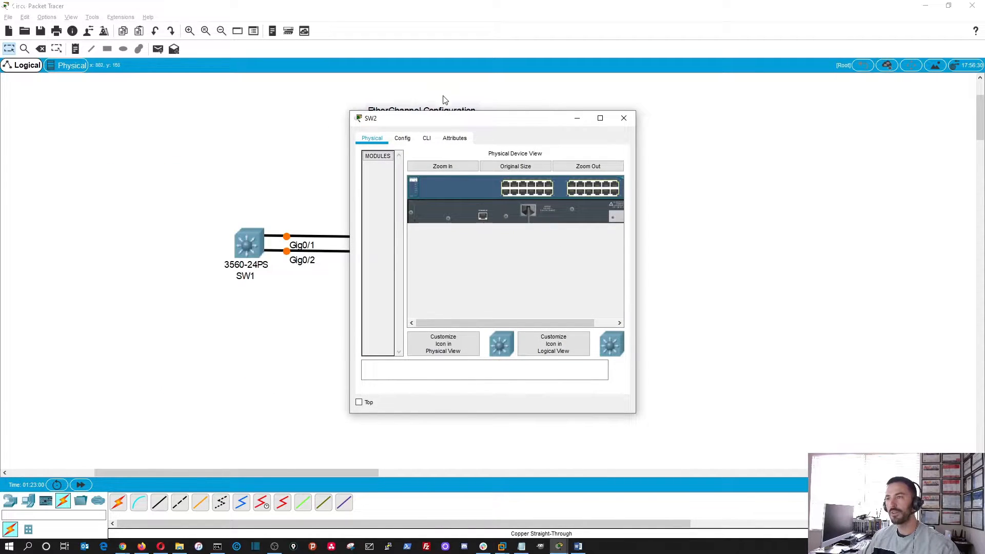
click(427, 139)
drag(451, 123, 588, 127)
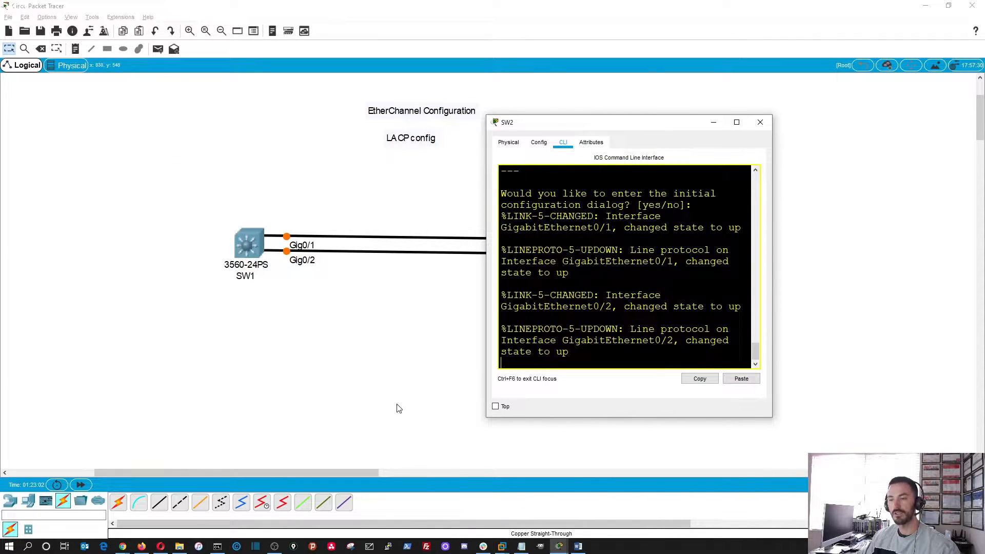
- Tile the SW1 and SW2 command-line windows side by side across the screen, with SW1 active
click(560, 546)
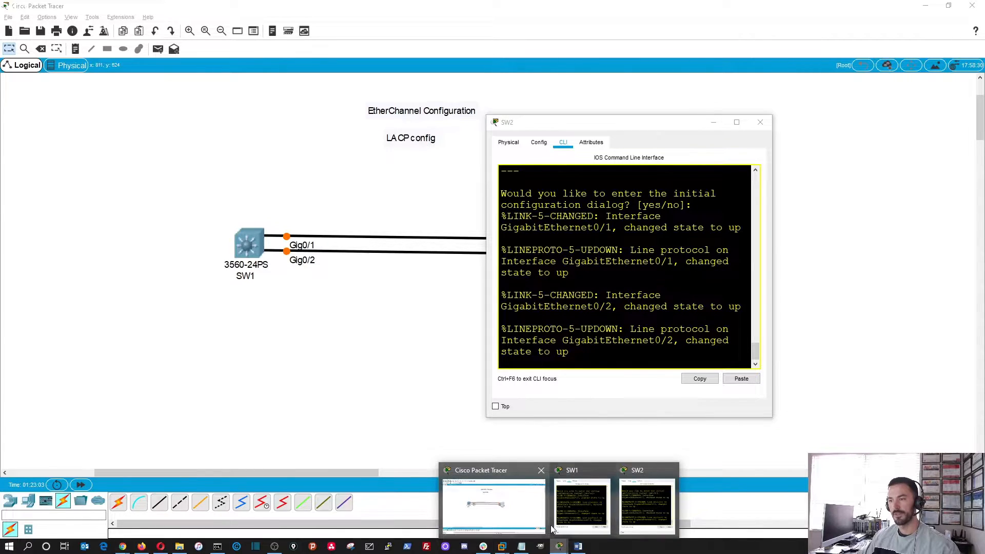
click(554, 523)
drag(260, 128, 1, 127)
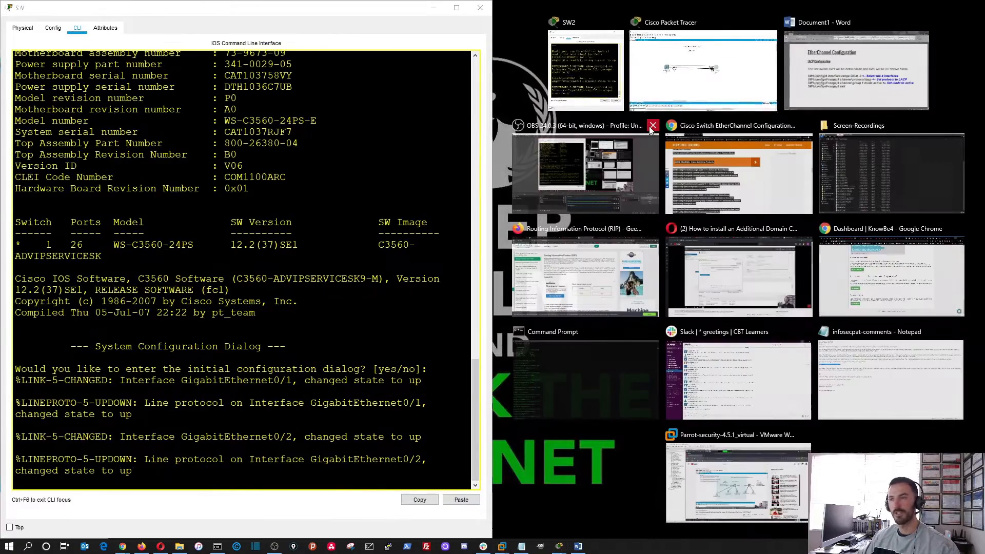
click(586, 71)
click(246, 308)
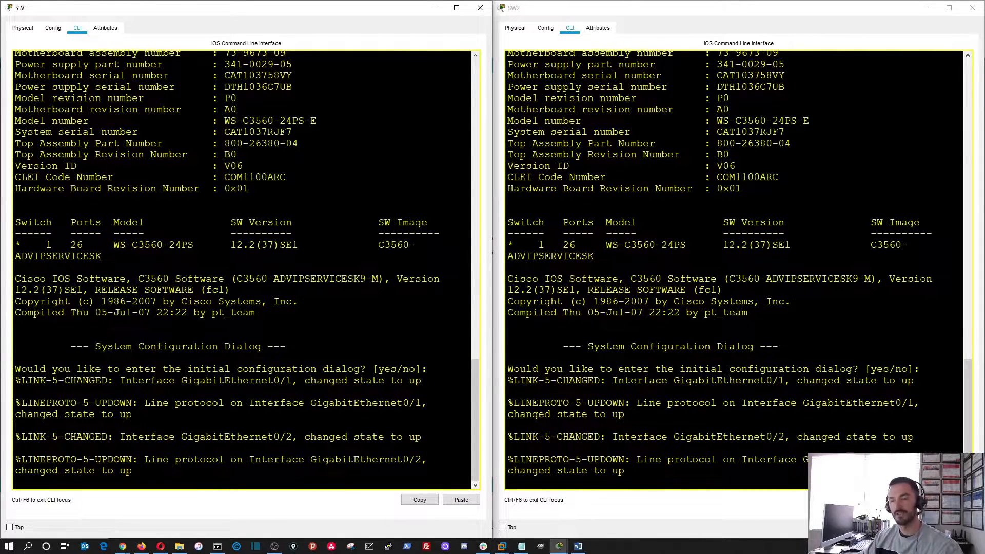
- Answer no to the initial configuration dialog on SW1 and get to its user command prompt
key(Return)
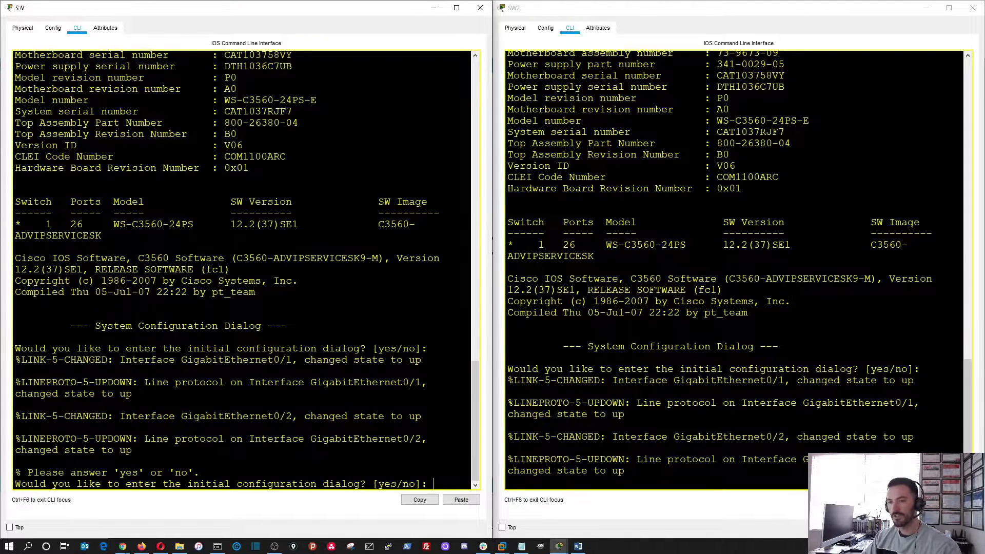
text(no)
key(Return)
key(Return)
key(Return)
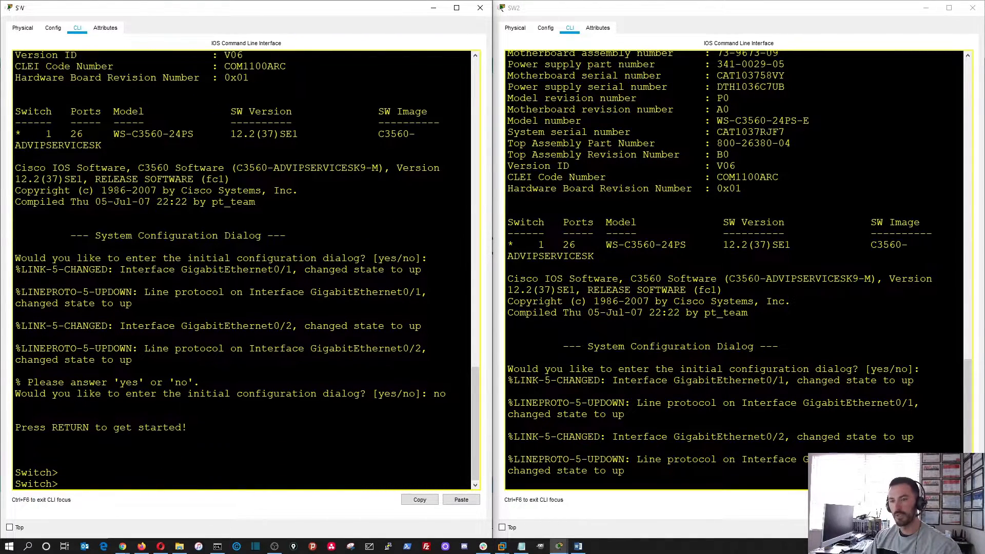
- Enter privileged mode on SW1 with en and global configuration mode with config t
text(en)
key(Return)
text(cpmfog)
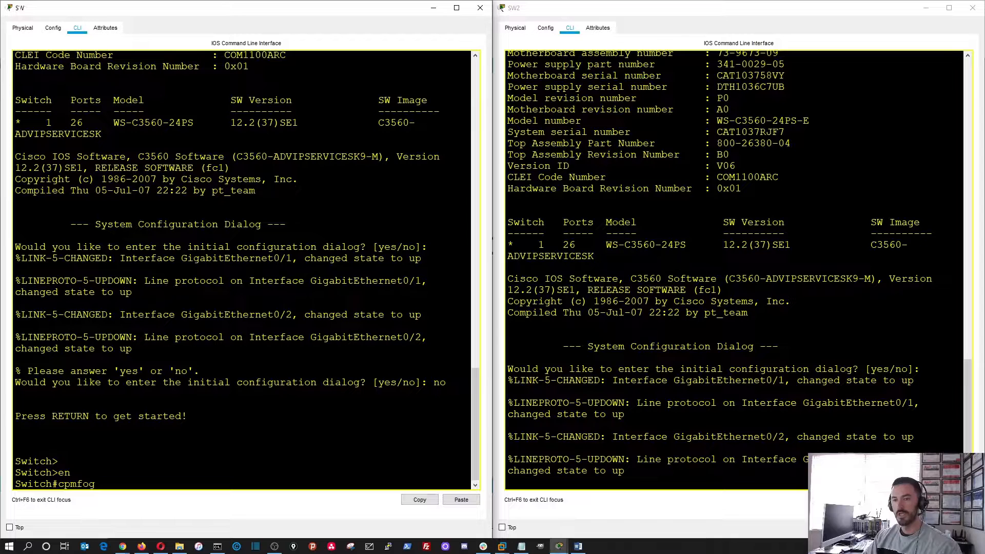
key(BackSpace)
key(BackSpace)
key(BackSpace)
text(config t)
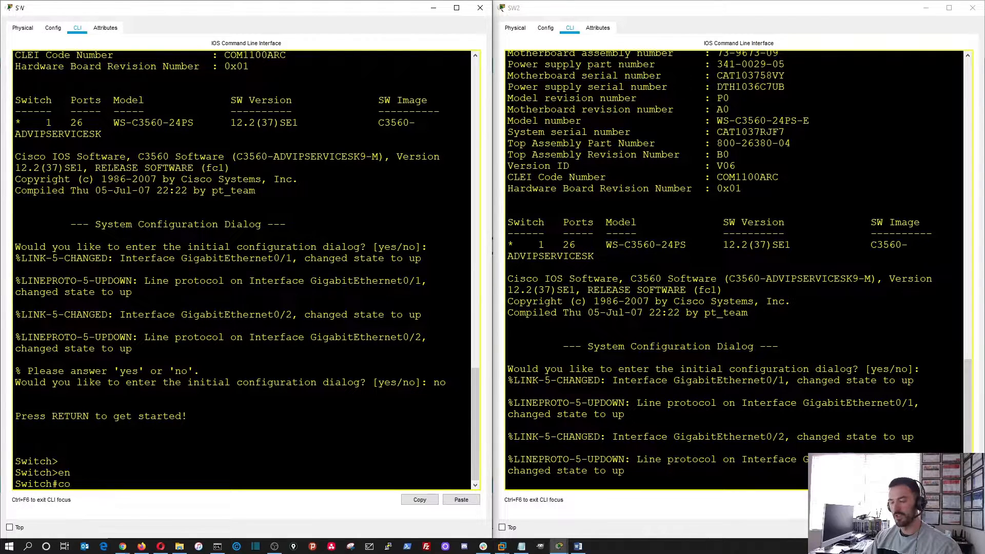
key(Return)
- Disable DNS lookup on SW1 with the command no ip domain-lookup
text(no ip)
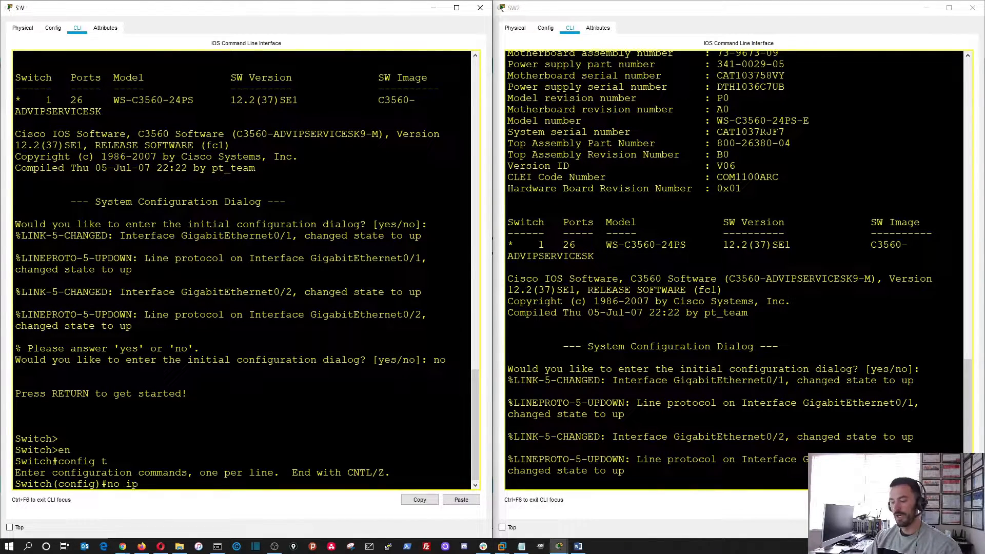
text( domain-l)
key(Tab)
key(Return)
key(Return)
key(Return)
key(Return)
key(Return)
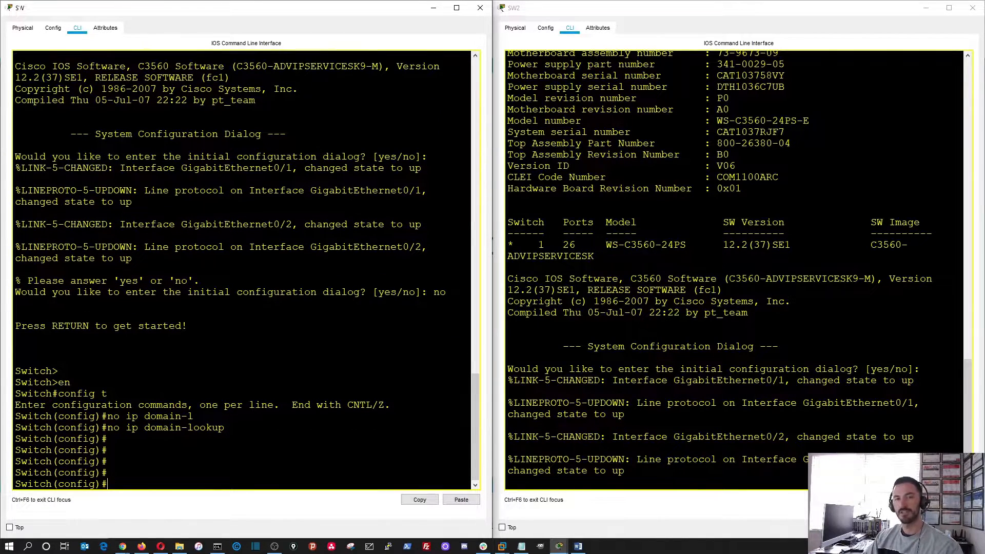
- Answer no to the initial configuration dialog on SW2
click(598, 462)
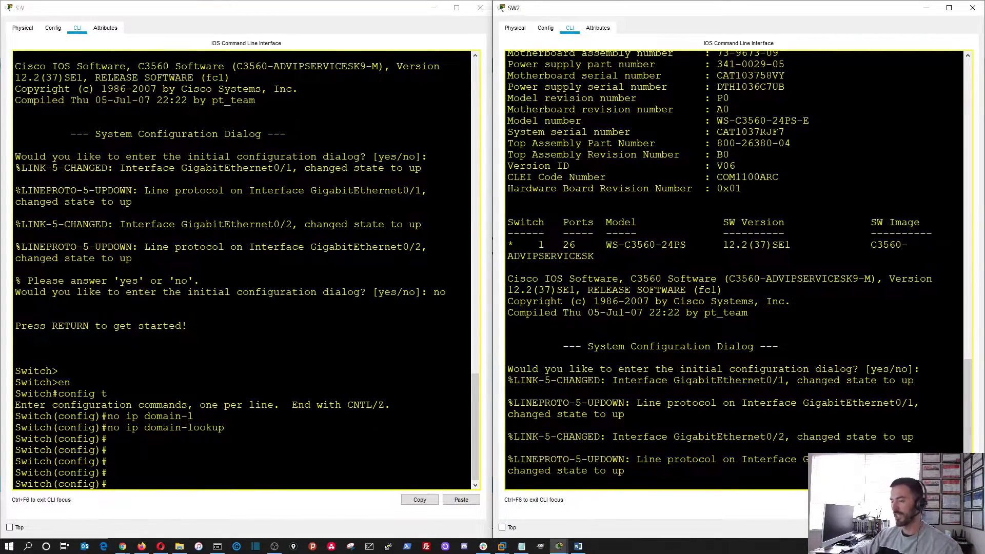
key(Return)
key(Return)
key(Return)
text(no)
key(Return)
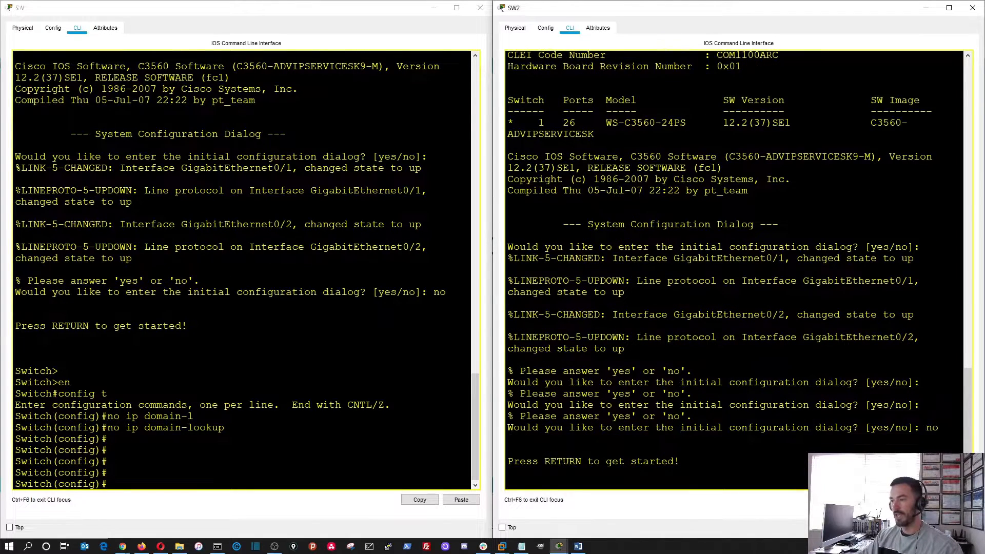
- Enter privileged mode on SW2 with en and global configuration mode with config t
key(Return)
key(Return)
text(en)
key(Return)
text(config t)
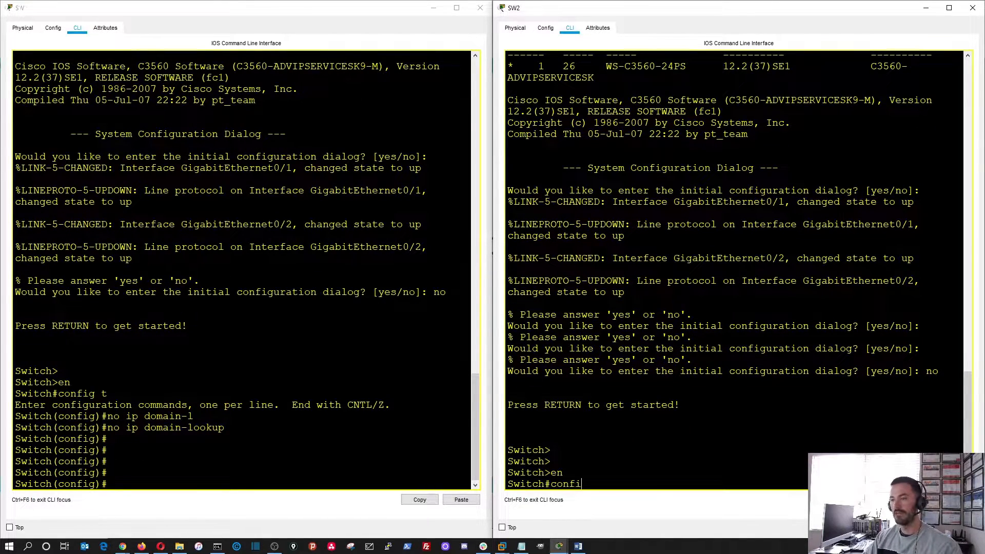
key(Return)
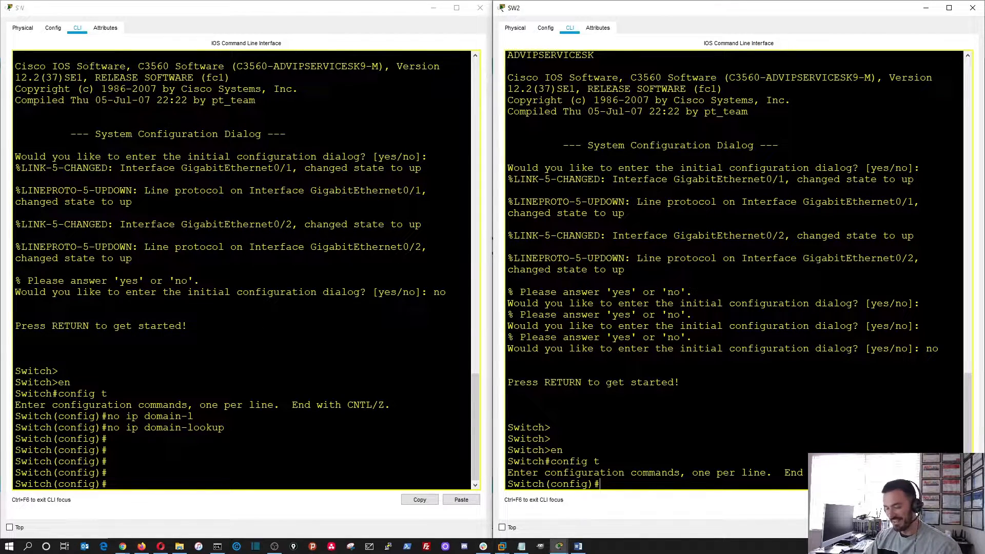
- Disable DNS lookup on SW2 with the command no ip domain-lookup
text(no ip)
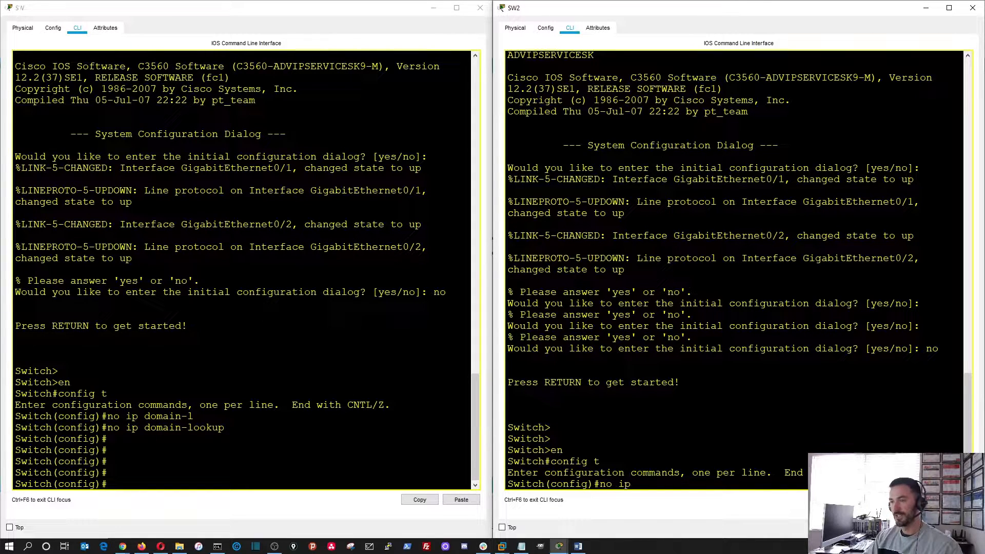
text( domai)
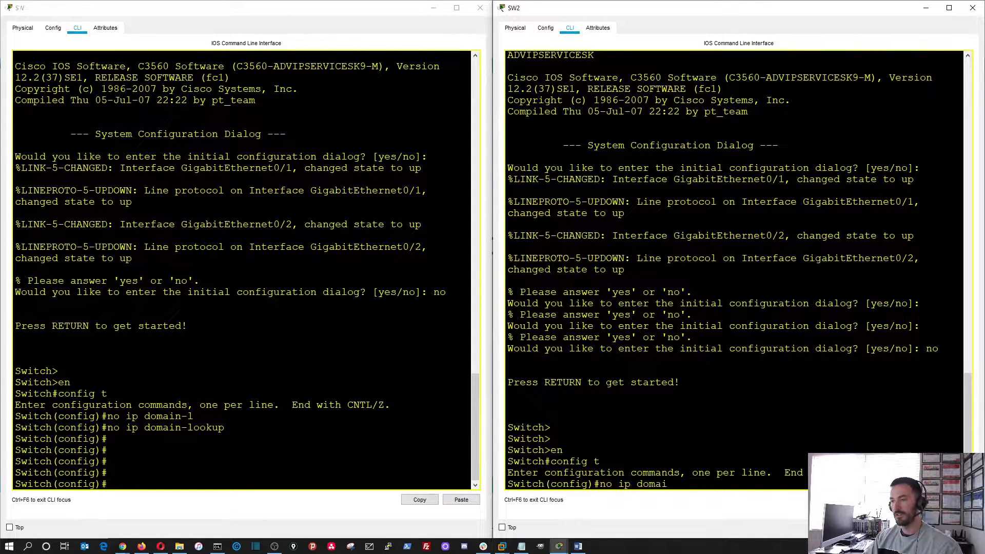
text(n-lo)
key(Tab)
key(Tab)
key(Return)
key(Return)
key(Return)
key(Return)
key(Return)
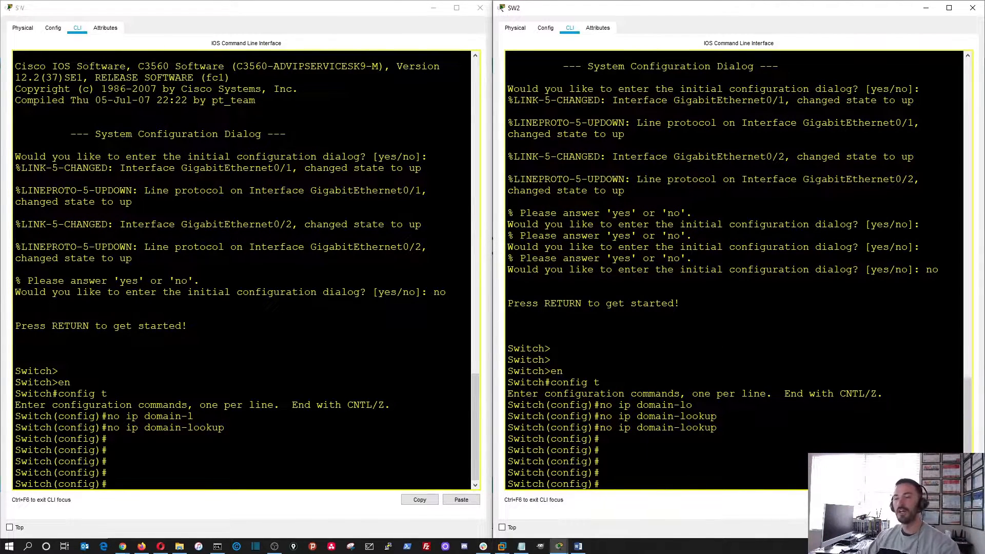
- Return to SW1's command line and get a fresh global configuration prompt
click(272, 307)
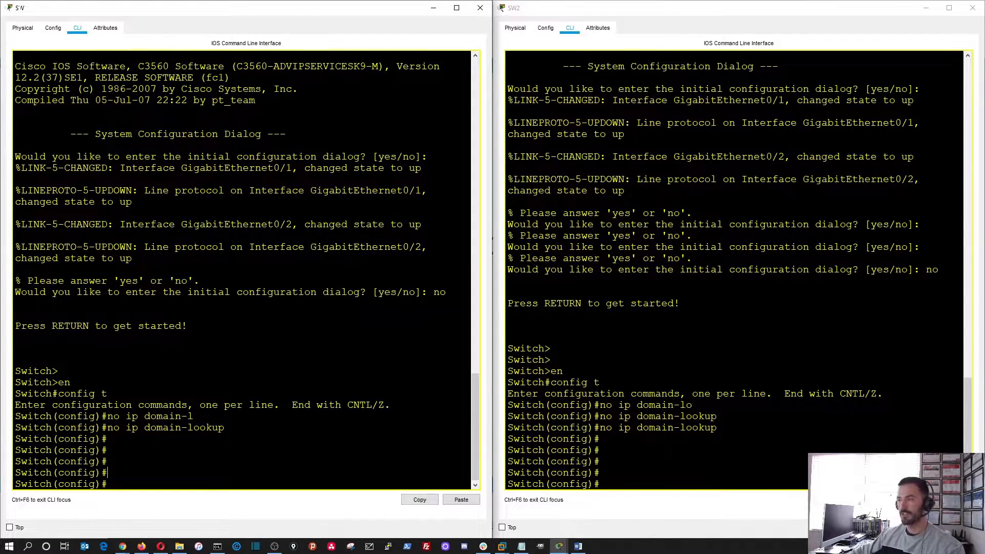
key(Return)
key(Return)
key(Return)
text(config t)
key(BackSpace)
key(BackSpace)
key(BackSpace)
key(BackSpace)
key(BackSpace)
key(BackSpace)
key(BackSpace)
key(BackSpace)
- Enter configuration of both gigabit uplinks on SW1 with interface range gigabitEthernet 0/1-2
text(inter)
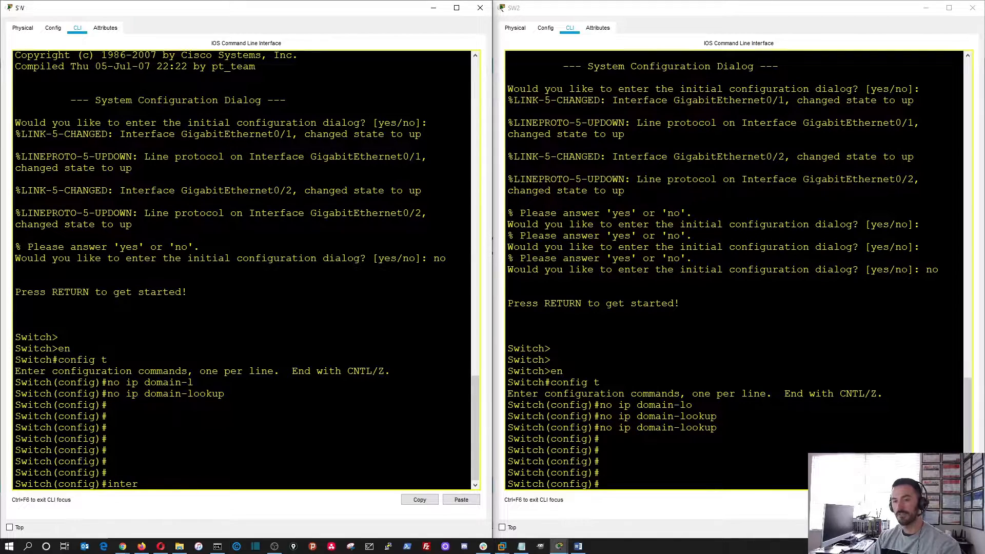
key(Tab)
key(Tab)
text(r)
key(Tab)
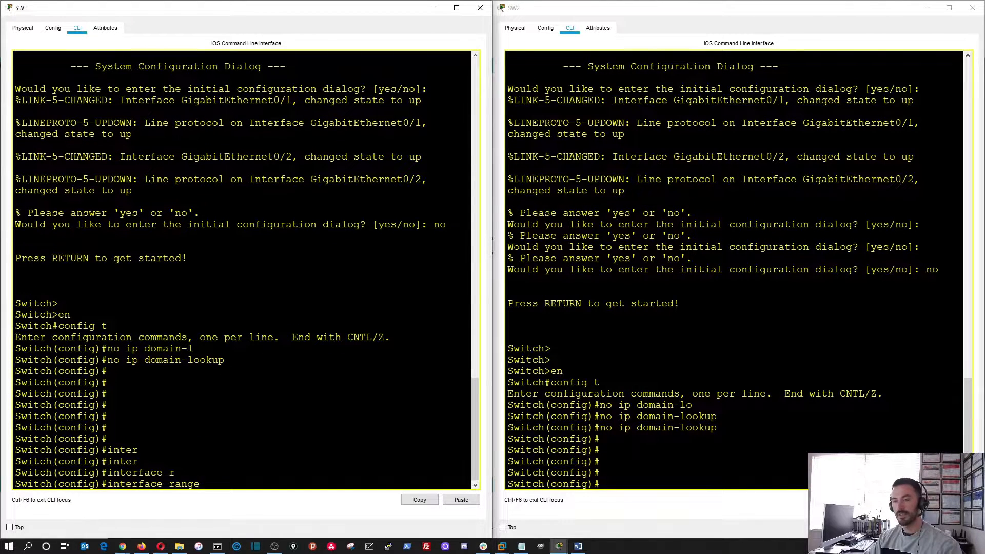
text(gig)
key(Tab)
text(0)
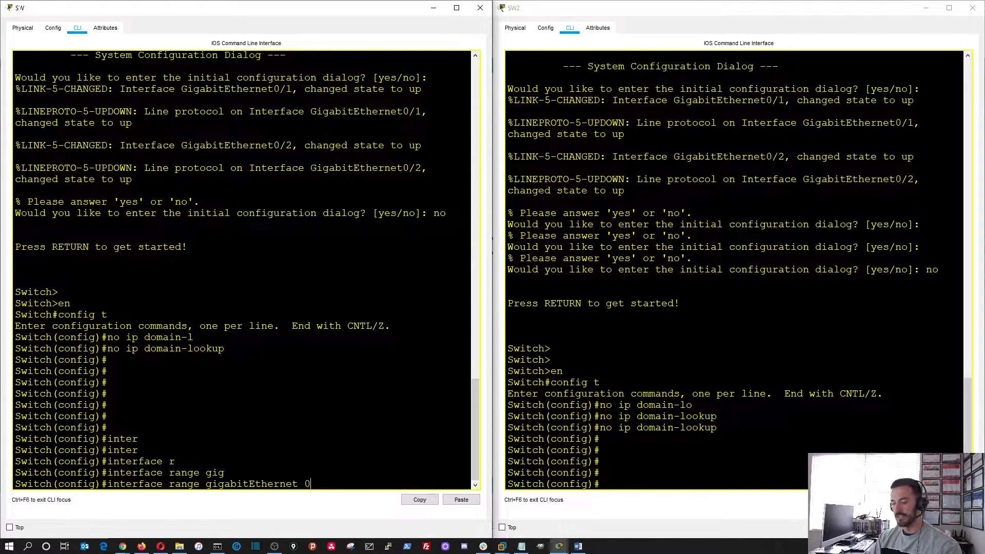
text(/1-)
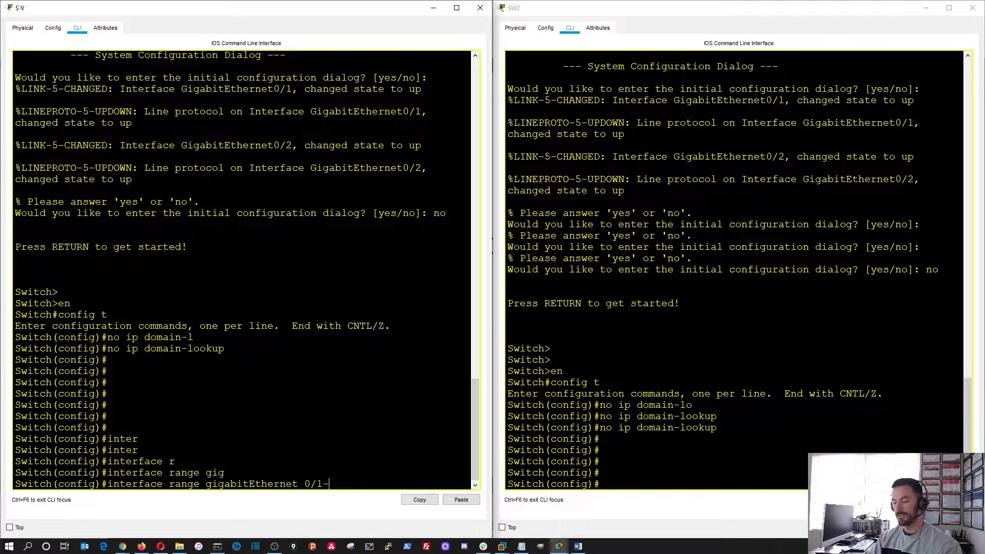
text(2)
key(Return)
key(Return)
key(Return)
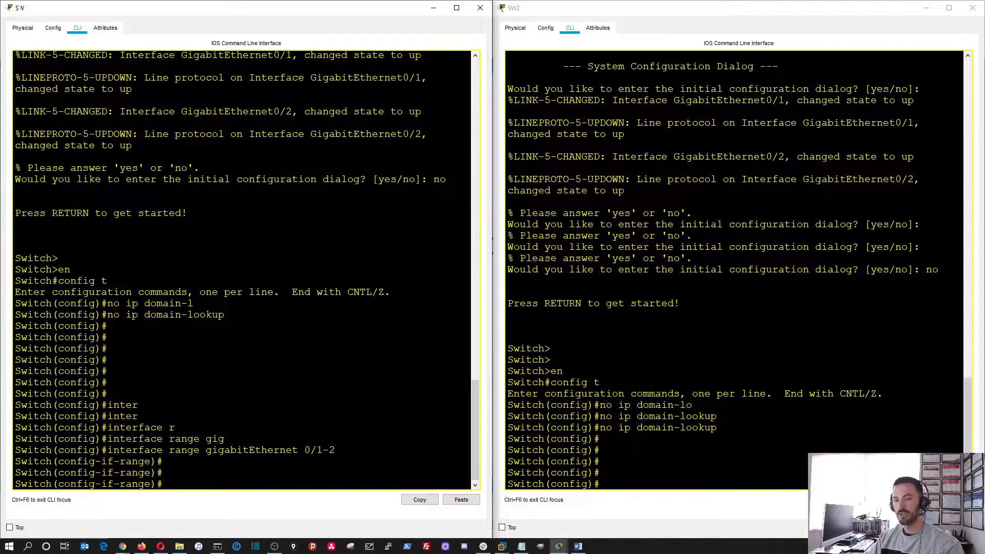
- Set LACP as the channel protocol for SW1's interface range with channel-protocol lacp
text(channel-p)
key(Tab)
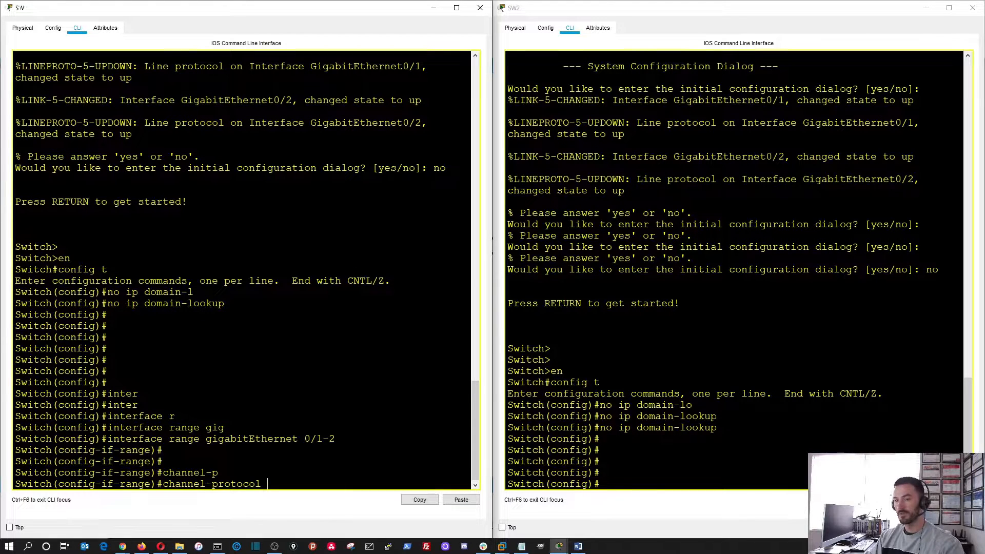
text(l)
key(Tab)
key(Return)
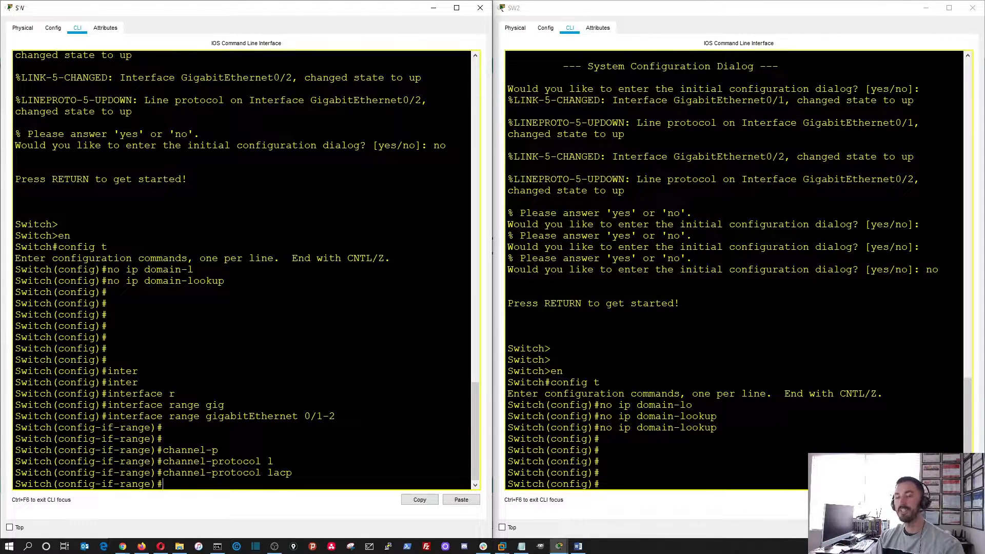
key(Return)
key(Return)
key(Return)
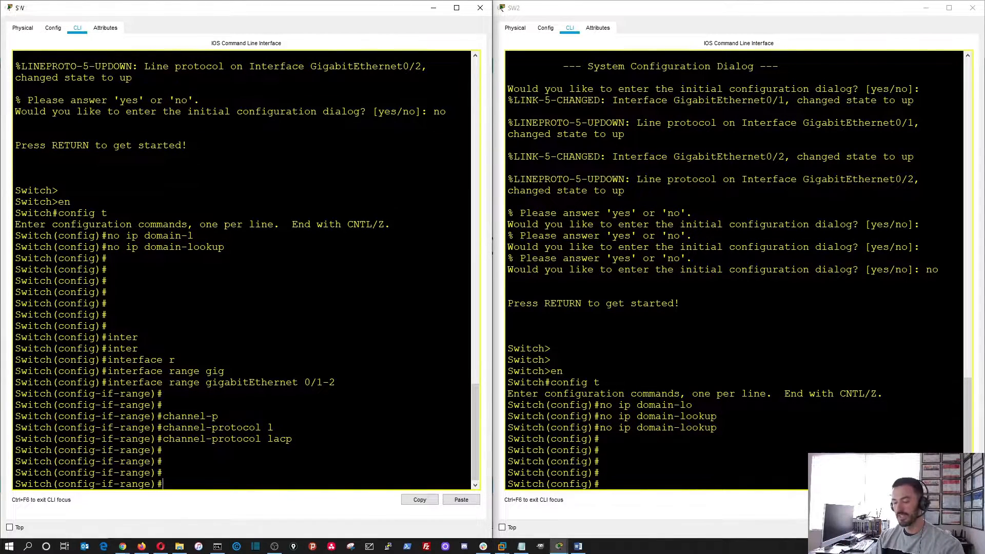
- Check the allowed channel group numbers and assign SW1's interface range to a group with channel-group 1 mode active
text(channel-g)
key(Tab)
text(1?)
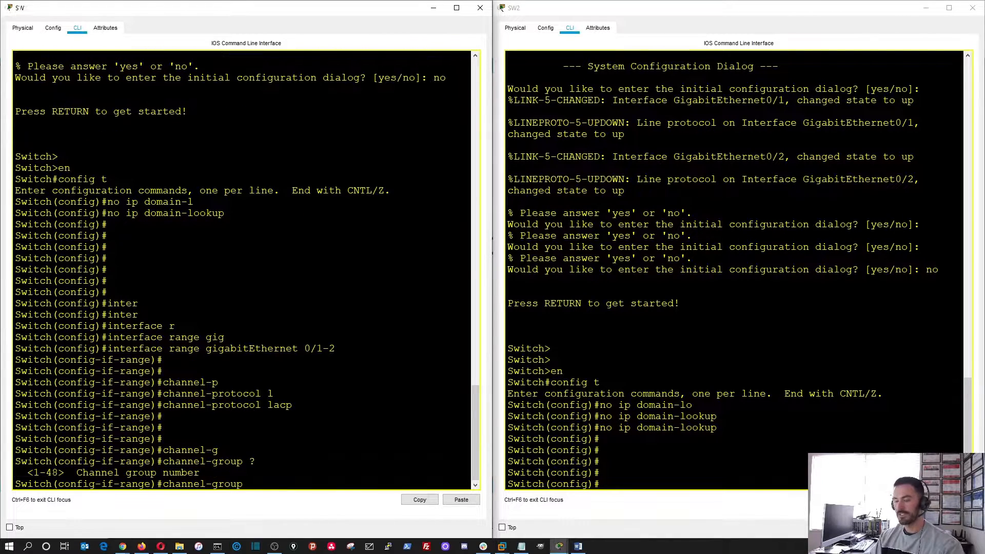
text(1mo)
key(Tab)
text(ac)
key(Tab)
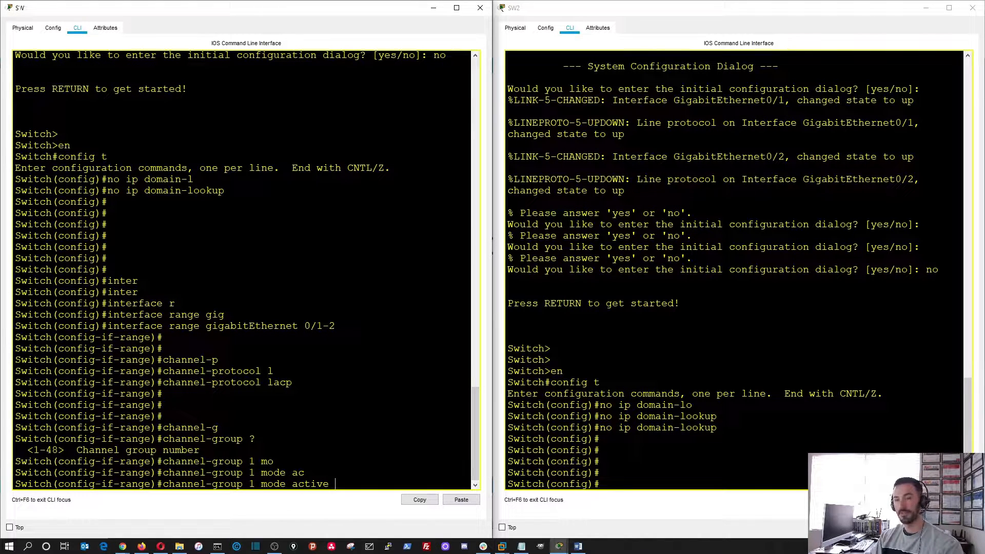
key(Return)
key(Return)
key(Return)
key(Return)
key(Return)
key(Return)
key(Return)
key(Return)
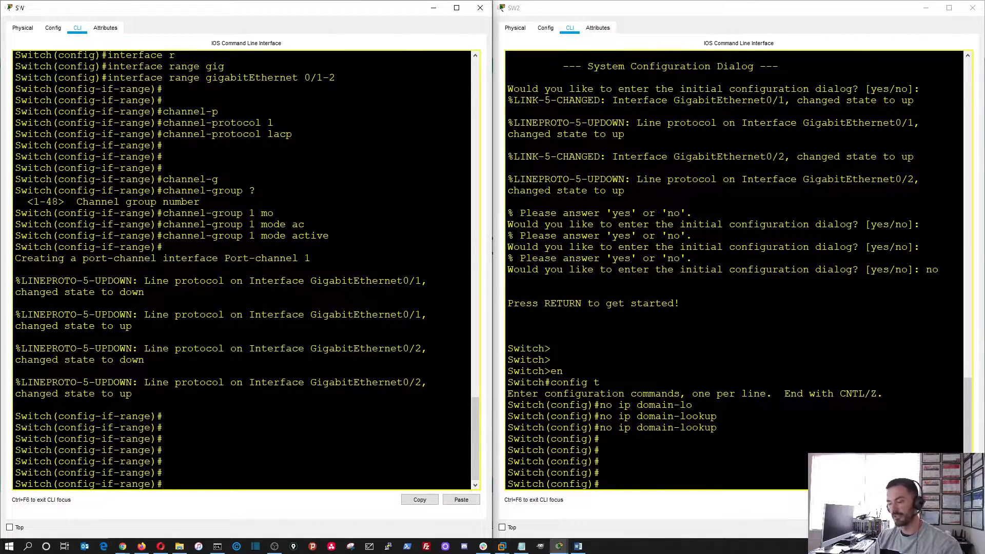
- Exit the interface range on SW1 and enter the bundle's configuration with interface port-channel 1
text(exit)
key(Return)
key(Return)
key(Return)
key(Return)
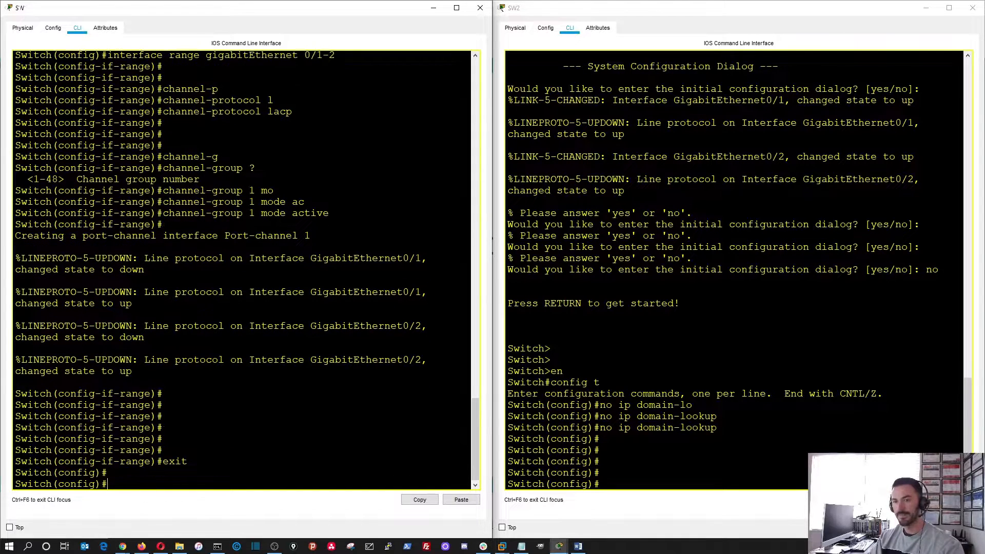
text(inter)
key(Tab)
text(po)
key(Tab)
text(1)
key(Return)
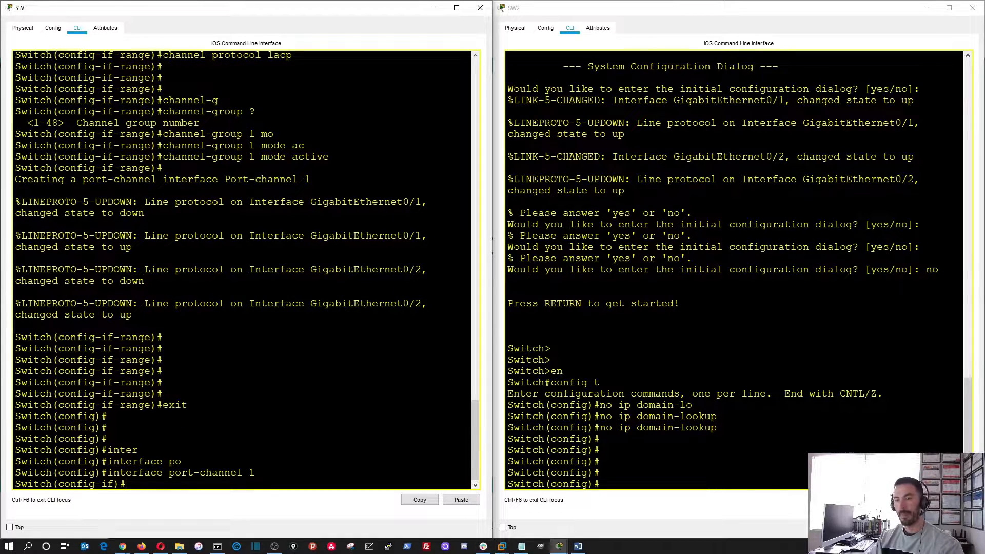
- List the trunk options on SW1's port-channel 1 and set its encapsulation with switchport trunk encapsulation dot1q
text(sw)
key(Tab)
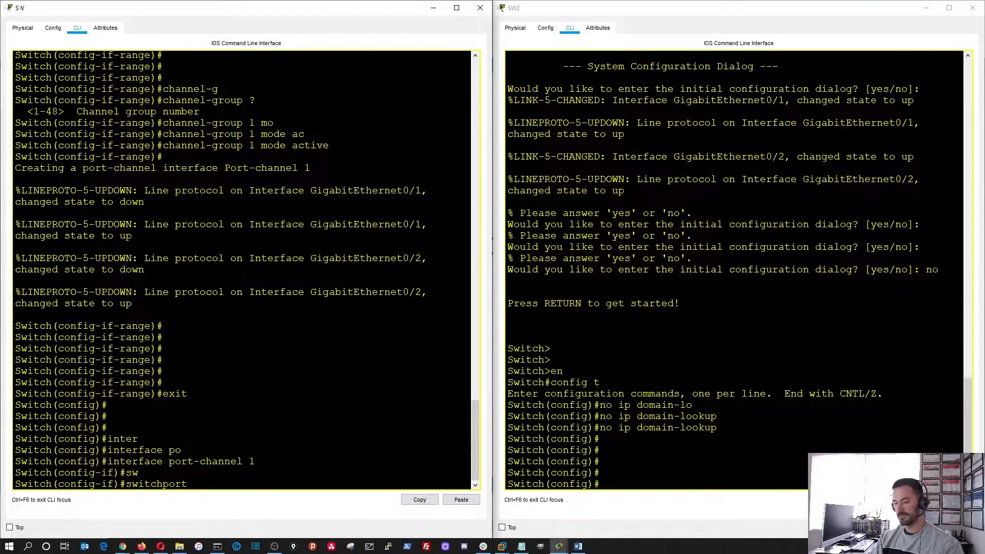
text(tr)
key(Tab)
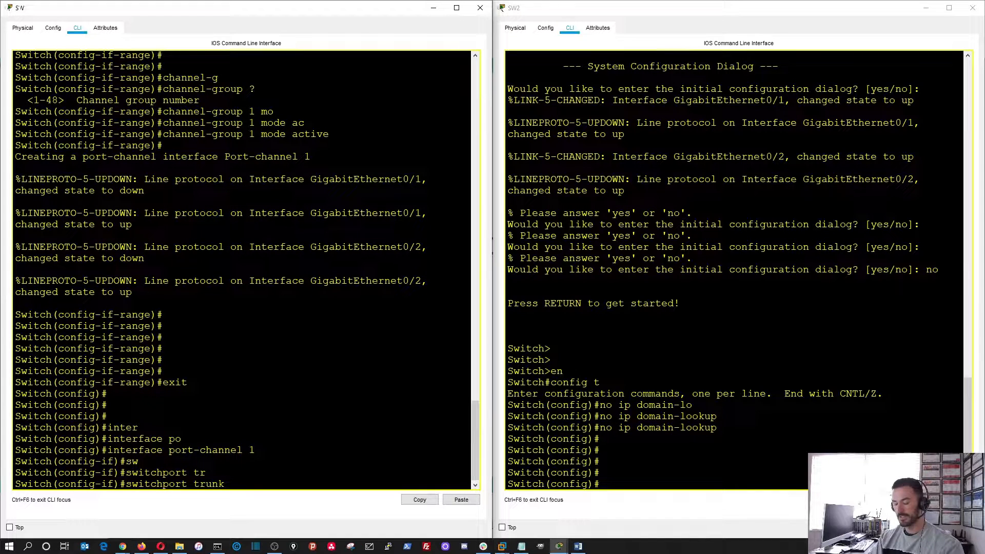
text(?)
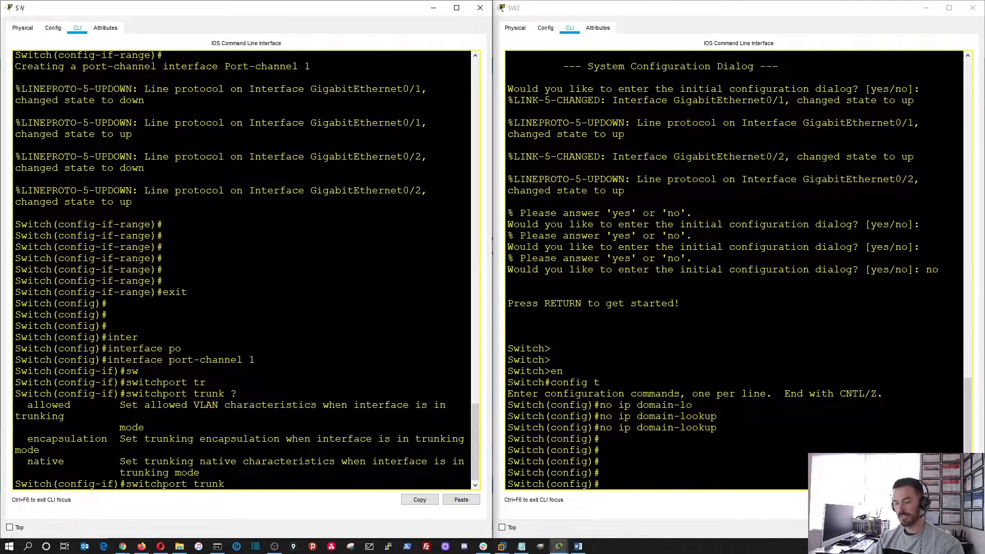
text(e)
key(Tab)
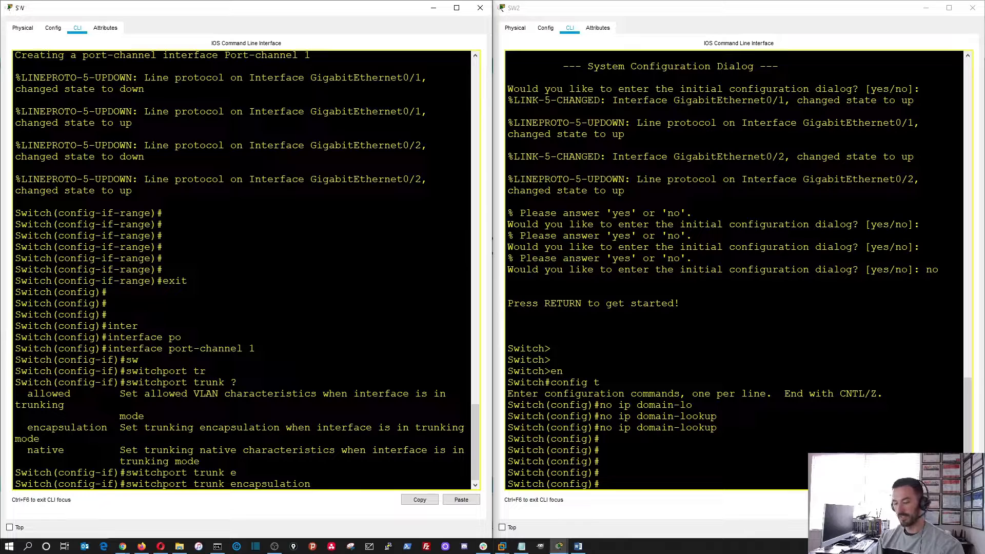
text(d)
key(Tab)
key(Return)
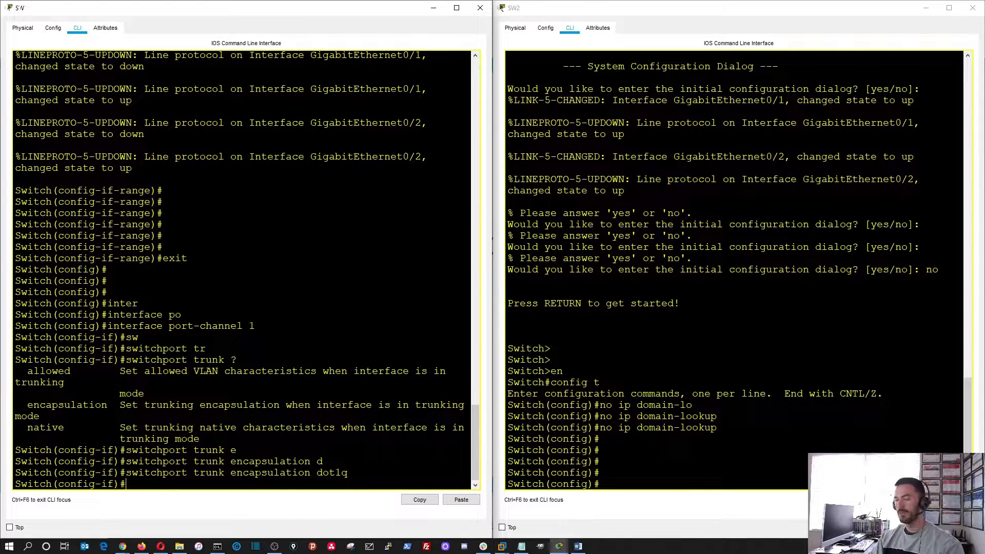
- Make SW1's port-channel 1 a trunk with the command switchport mode trunk
text(sw)
key(Tab)
text(mo)
key(Tab)
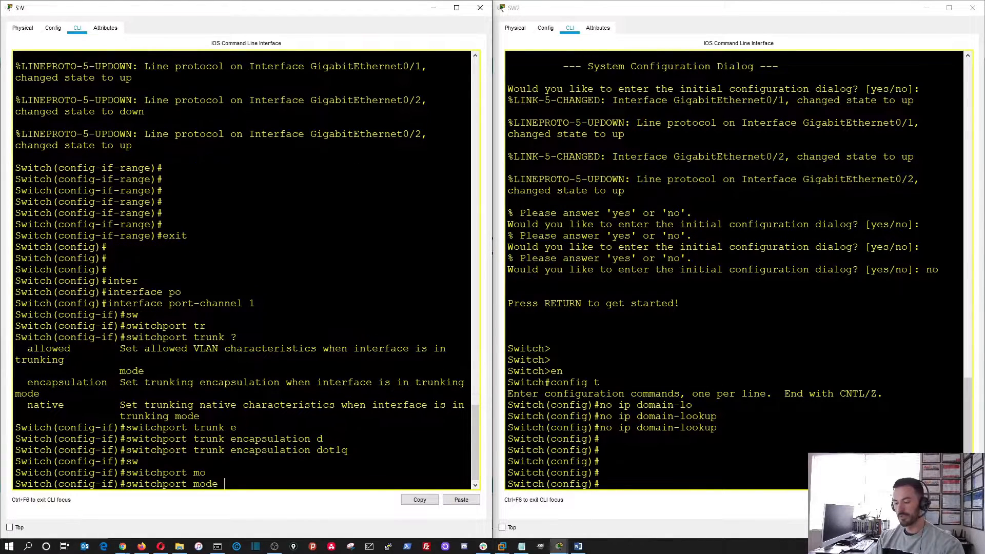
text(tr)
key(Tab)
key(Return)
key(Return)
key(Return)
key(Return)
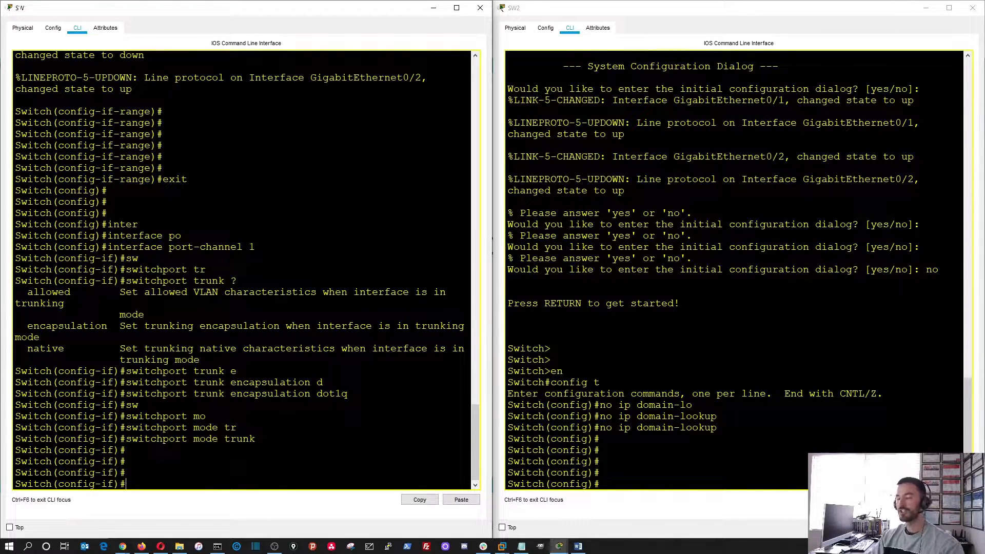
- Leave interface and global configuration on SW1 with exit to get back to the privileged prompt
click(674, 425)
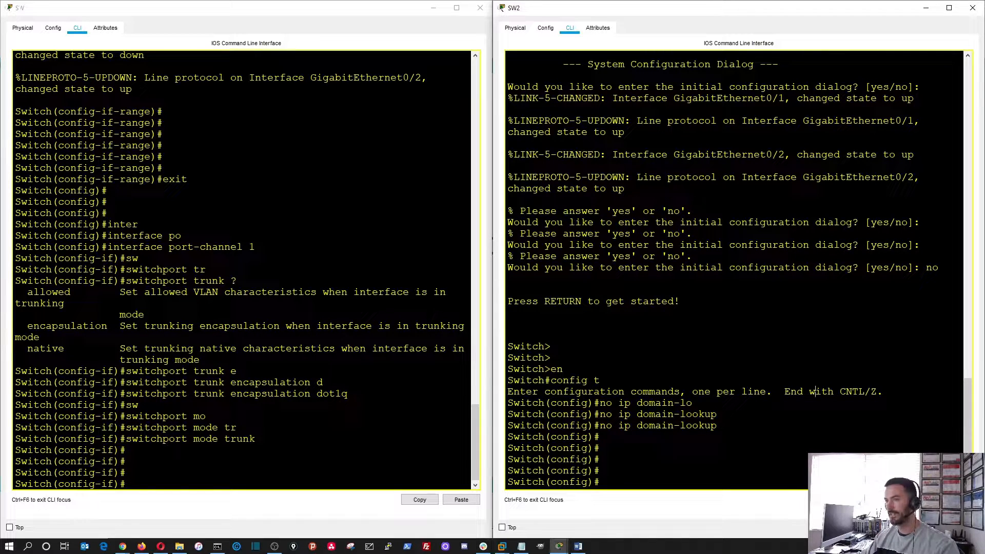
click(237, 428)
text(exit)
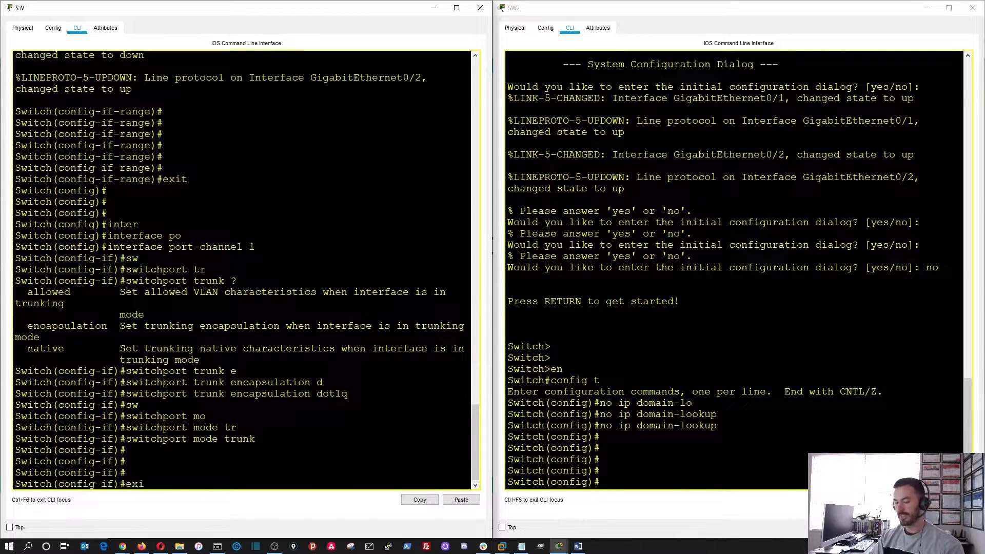
key(Return)
key(Return)
key(Return)
key(Return)
key(Return)
key(Return)
key(Return)
key(Return)
key(Return)
key(Return)
key(Return)
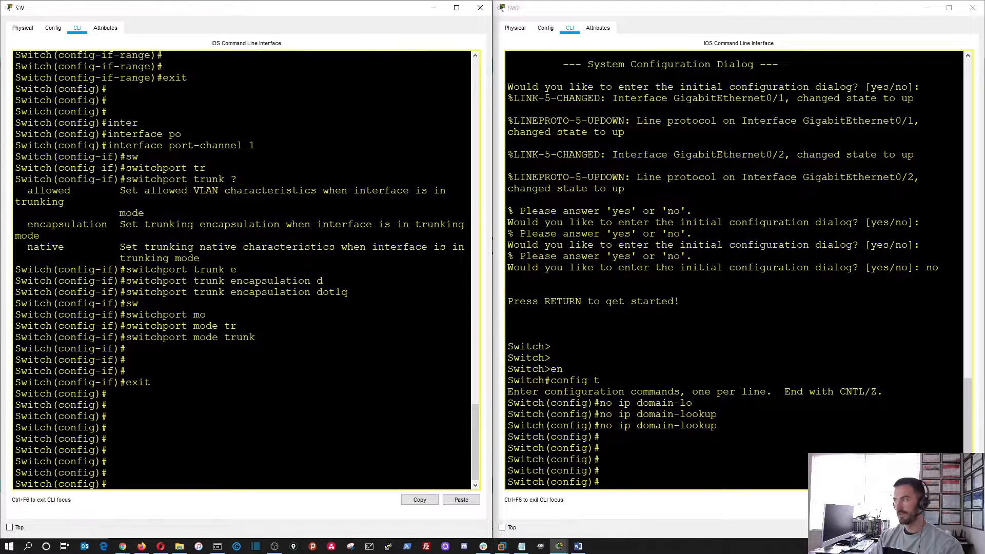
text(exit)
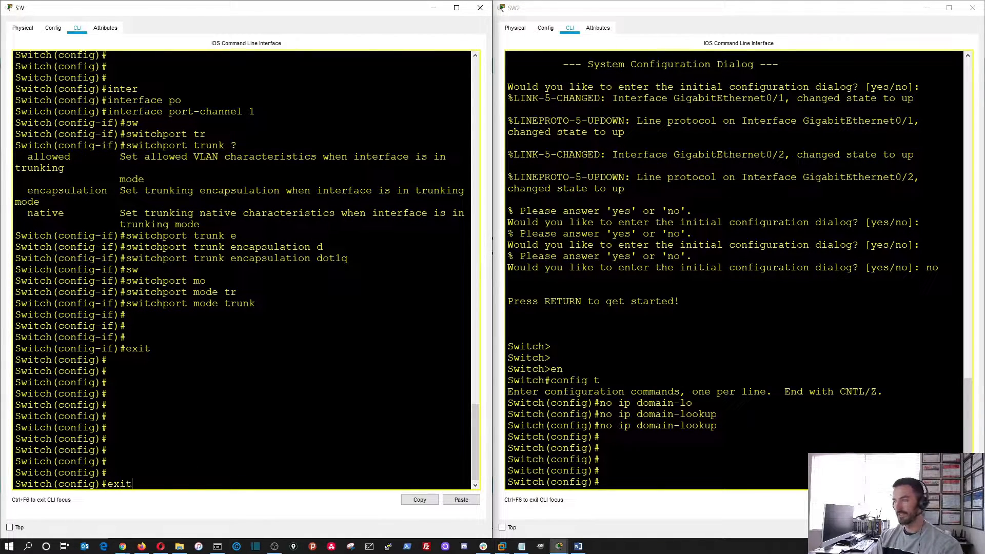
key(Return)
key(Return)
key(Return)
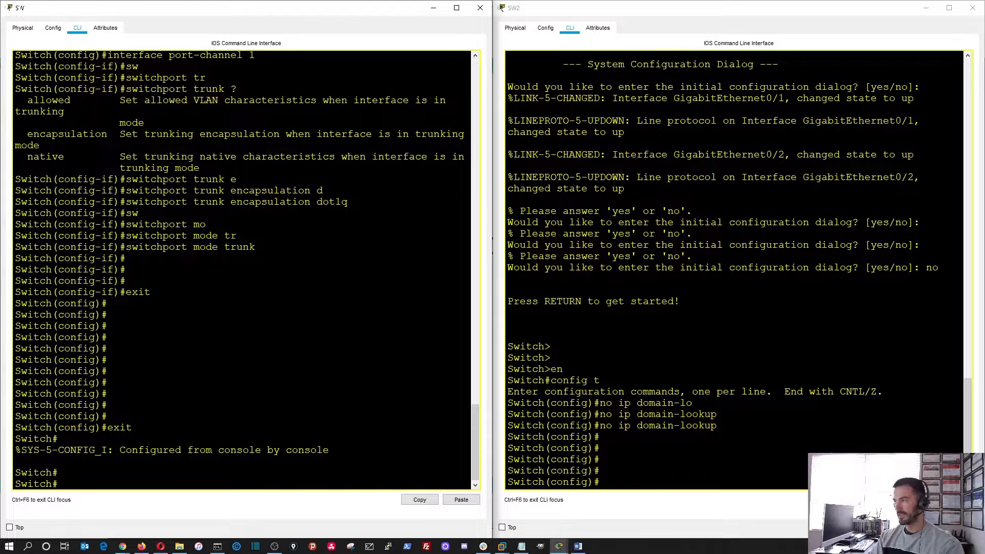
- Check the EtherChannel status on SW1 with the command show etherchannel summary
text(show)
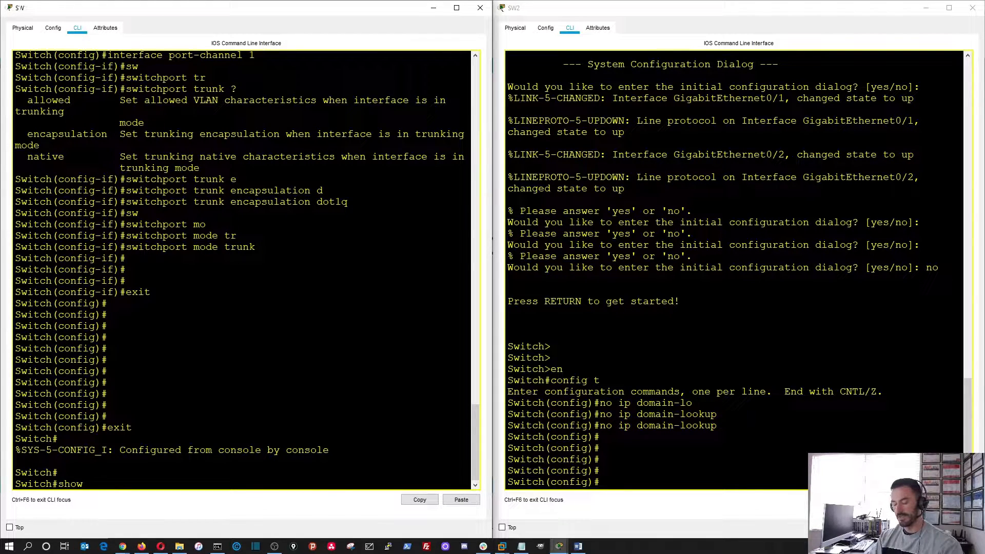
text( ether)
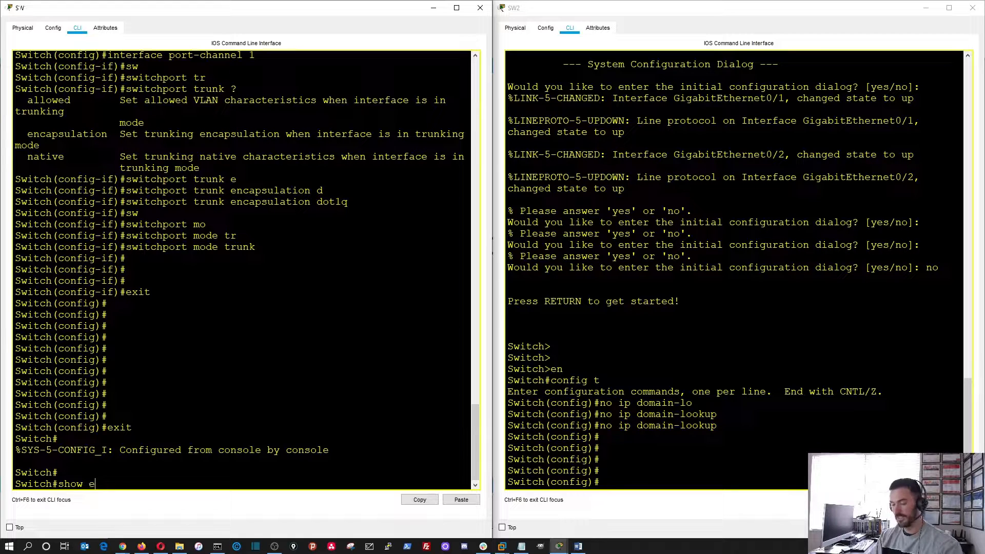
key(Tab)
text(sum)
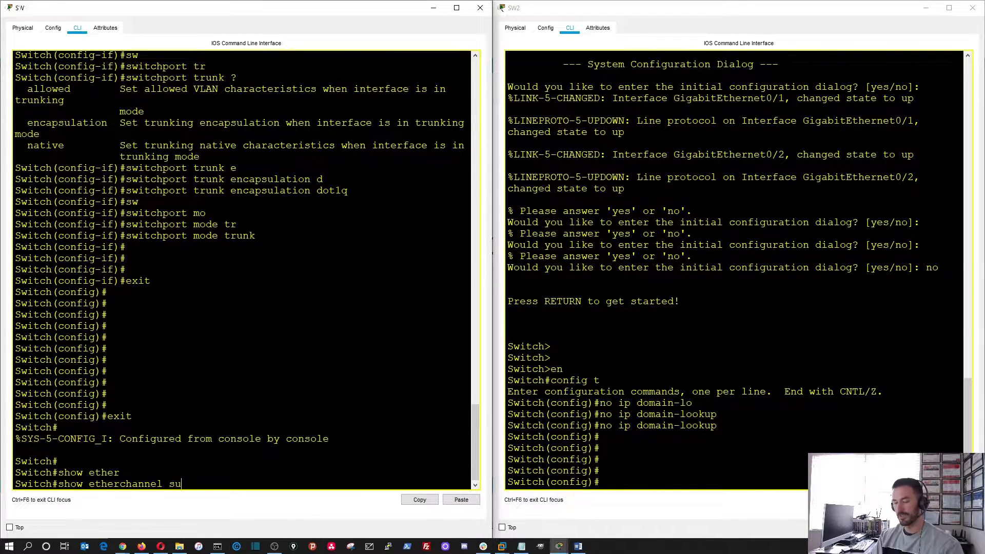
key(Tab)
key(Return)
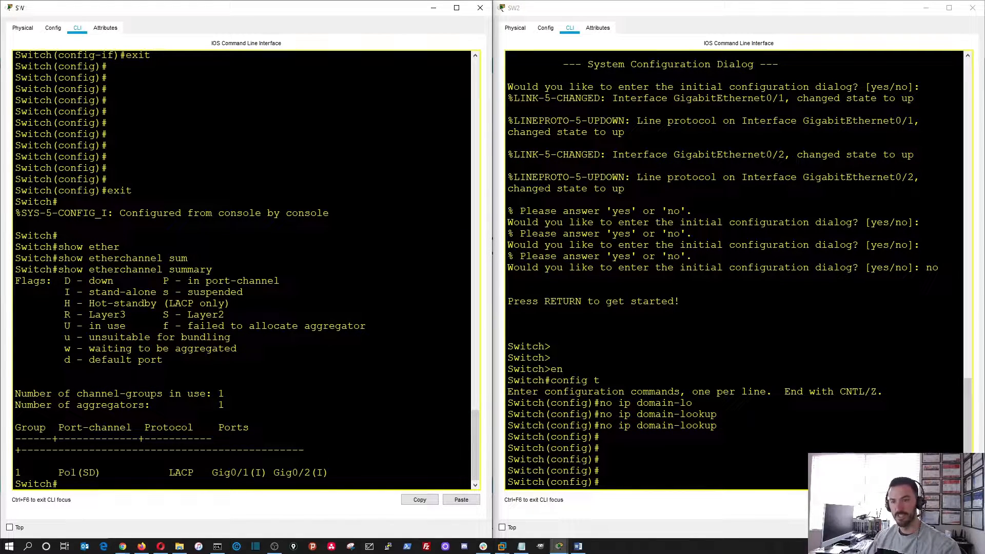
- Examine the port-channel 1 row of the EtherChannel summary on SW1
drag(330, 473, 17, 464)
click(329, 473)
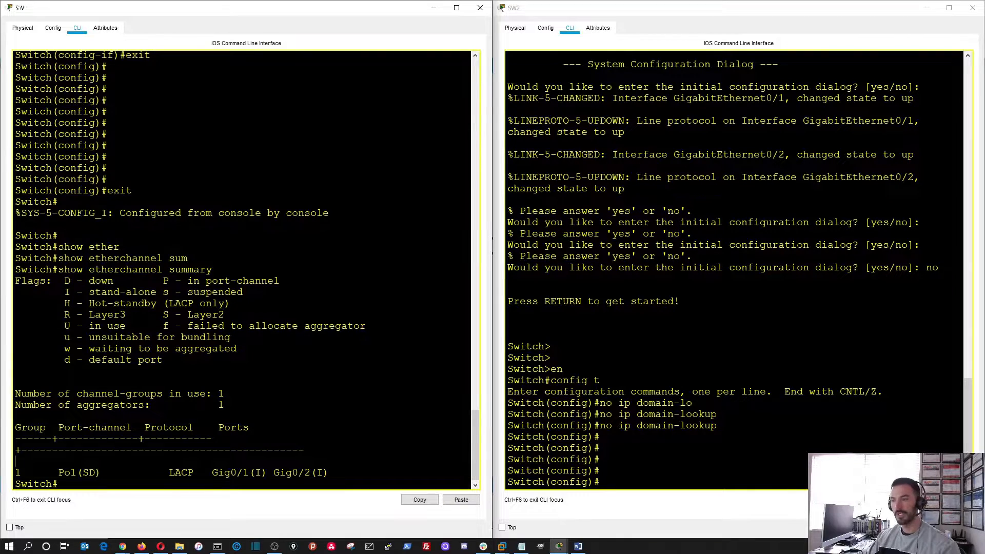
- Go to SW2's console and bring up a fresh global configuration prompt
click(680, 461)
click(679, 462)
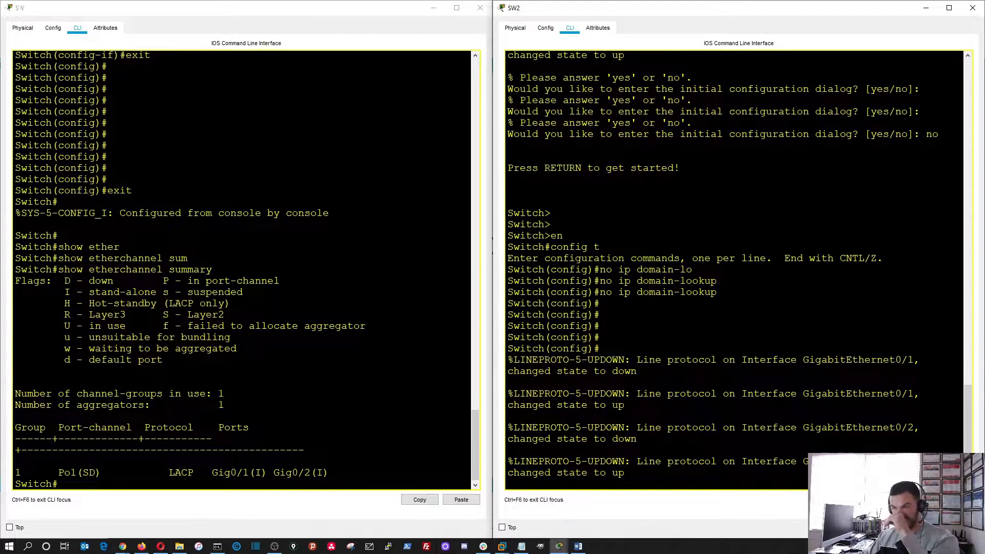
key(Return)
key(Return)
key(Return)
key(Return)
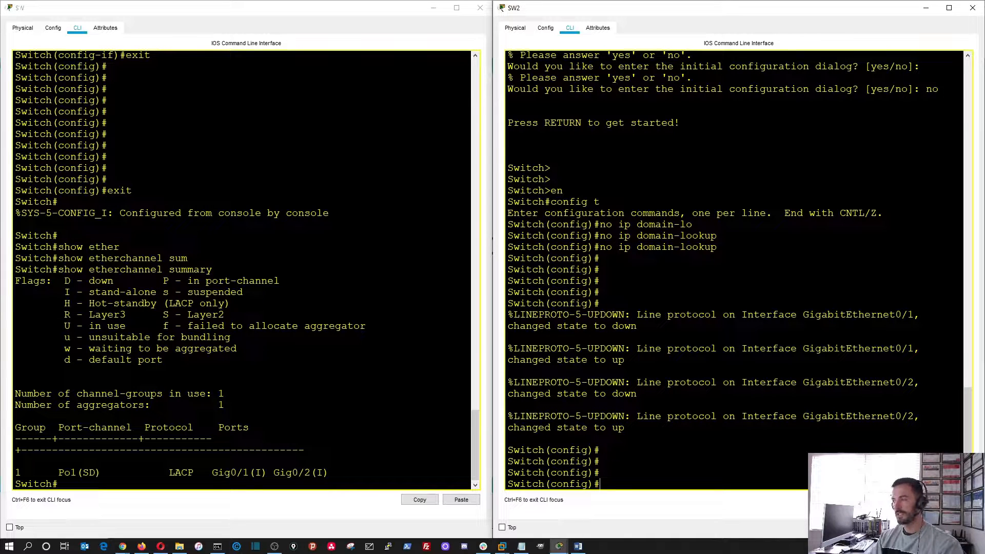
- Enter configuration of both gigabit links on SW2 with interface range gigabitEthernet 0/1 -2
text(inter)
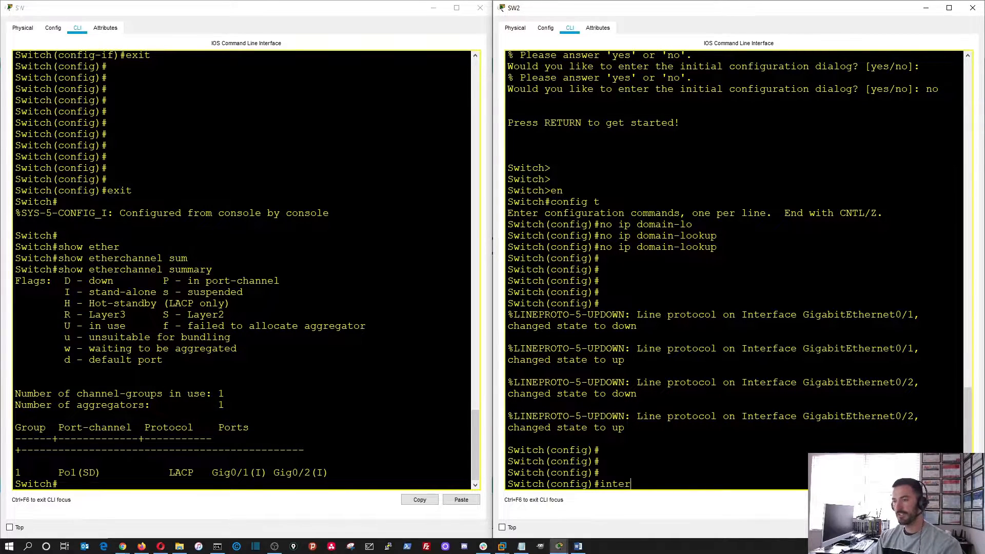
key(Tab)
text(ran)
key(Tab)
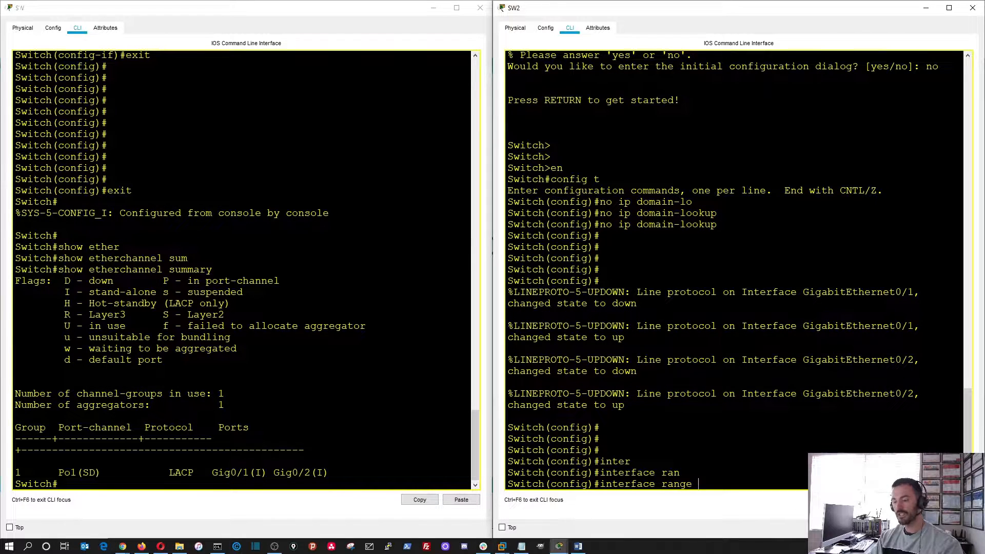
text(gig)
key(Tab)
text(0/)
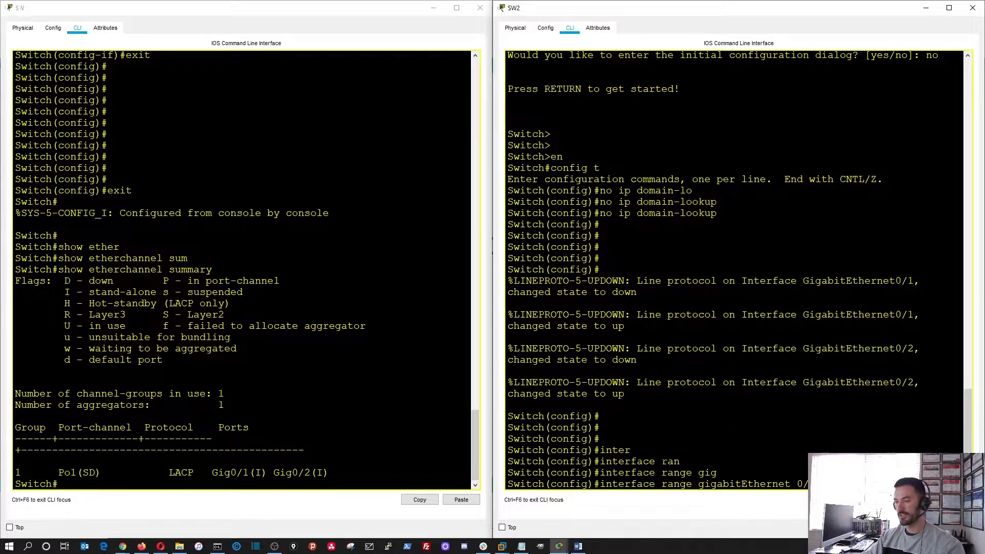
key(Return)
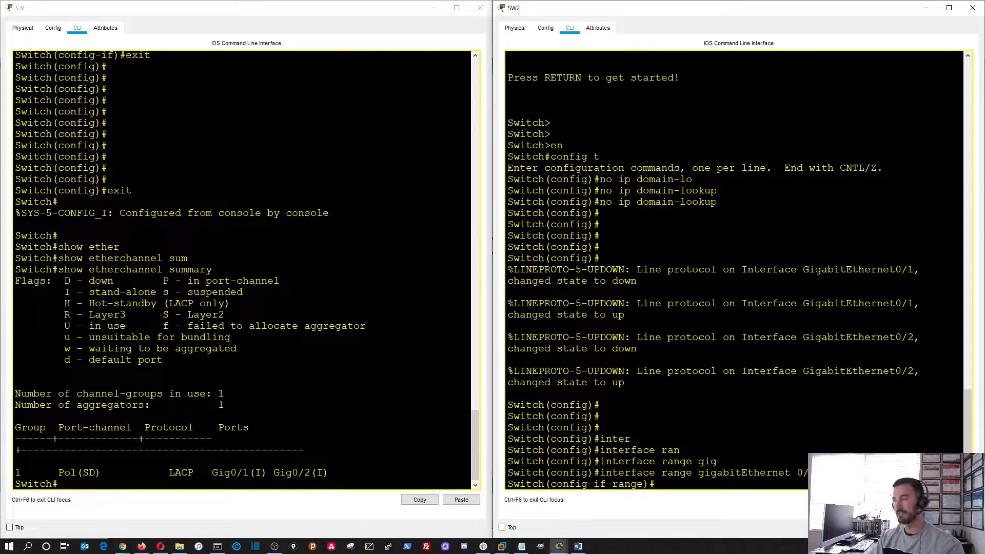
- Set the EtherChannel protocol of SW2's gigabit interface range with channel-protocol lacp
text(chann)
key(Tab)
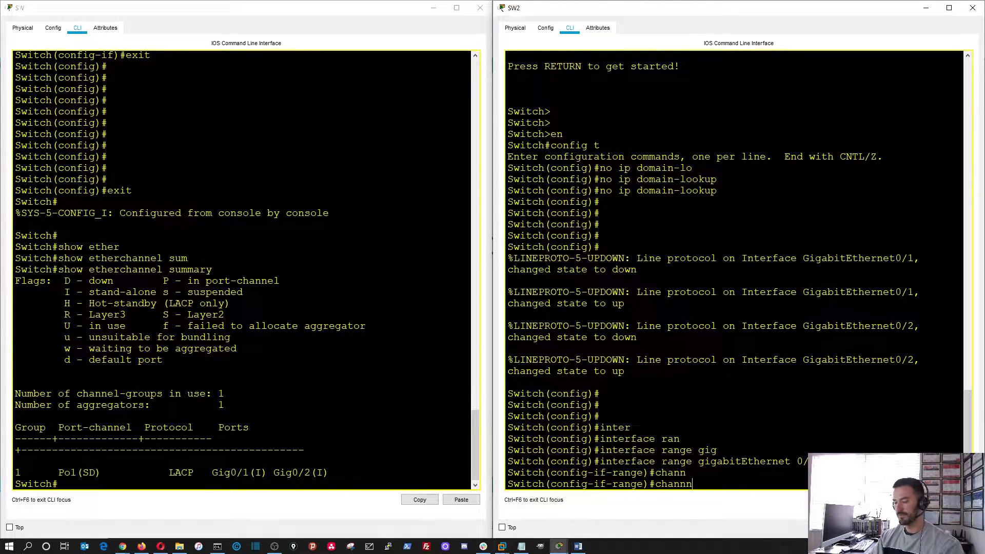
text(el-p)
key(Tab)
text(l)
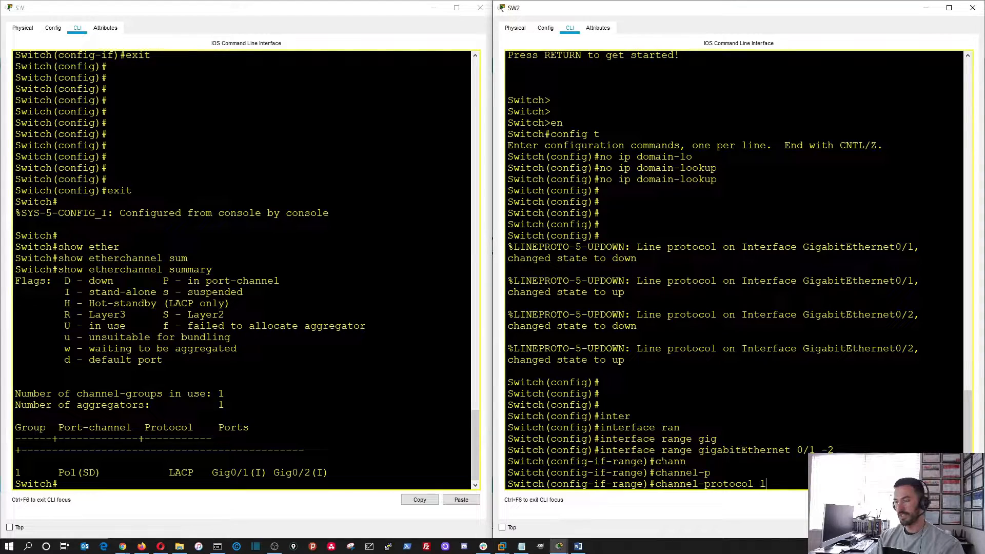
key(Tab)
key(Return)
key(Return)
key(Return)
key(Return)
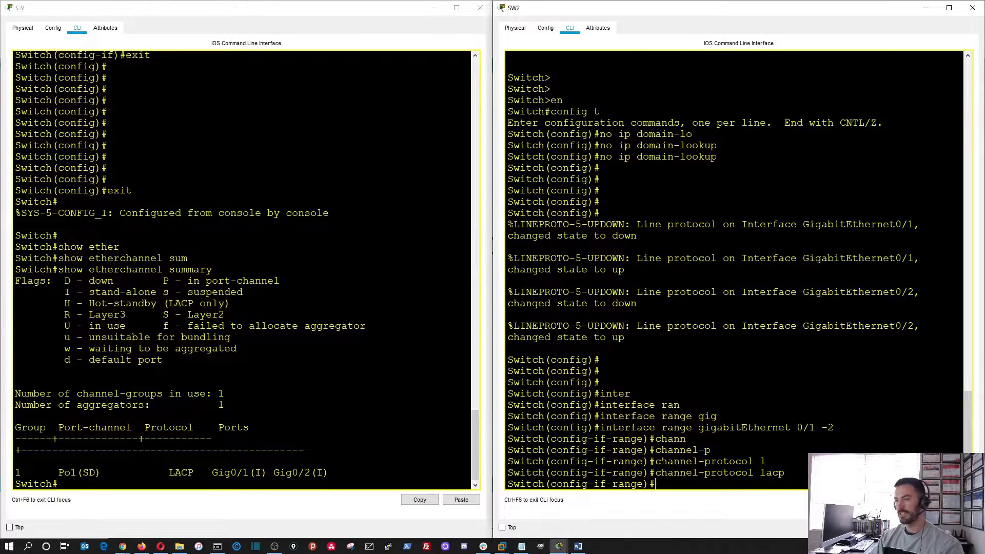
- Add SW2's gigabit interface range to channel group 1 with channel-group 1 mode active
text(c)
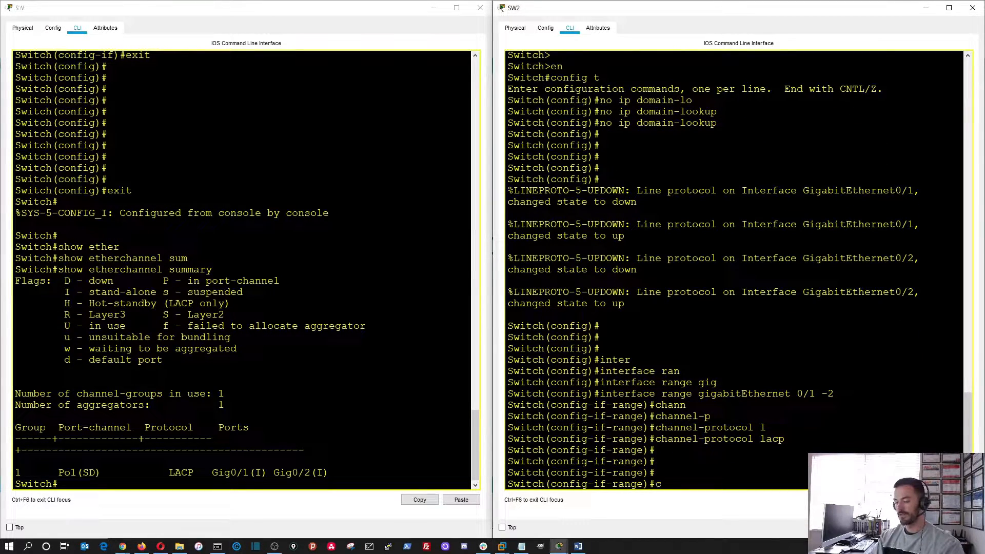
text(hannel-g)
key(Tab)
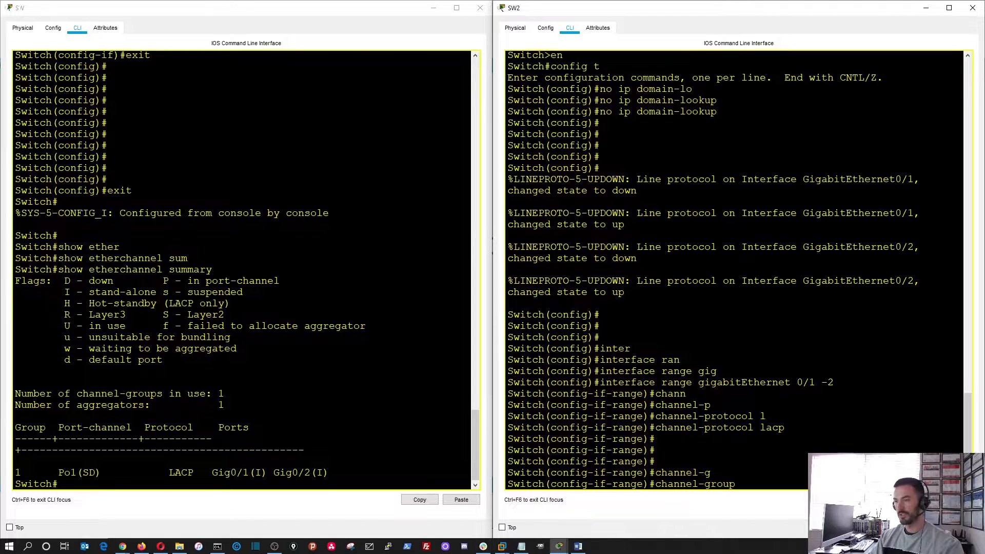
text(1 mo)
key(Tab)
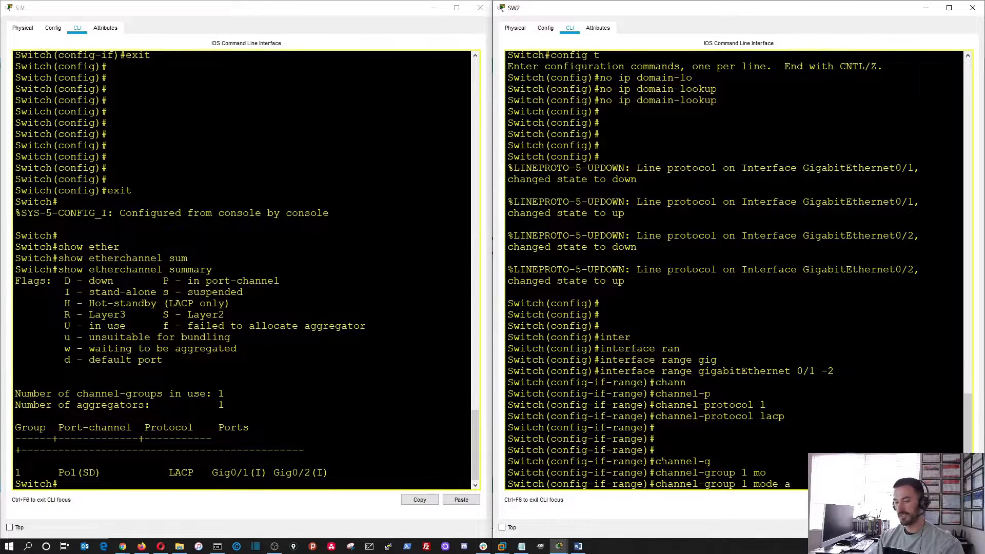
text(ac)
key(Tab)
key(Return)
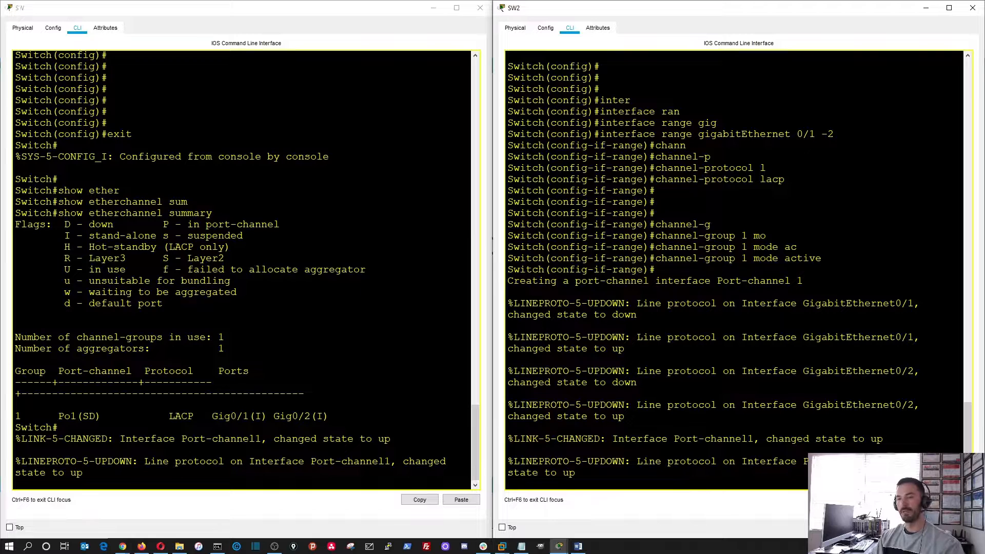
key(Return)
key(Return)
key(Return)
key(Return)
key(Return)
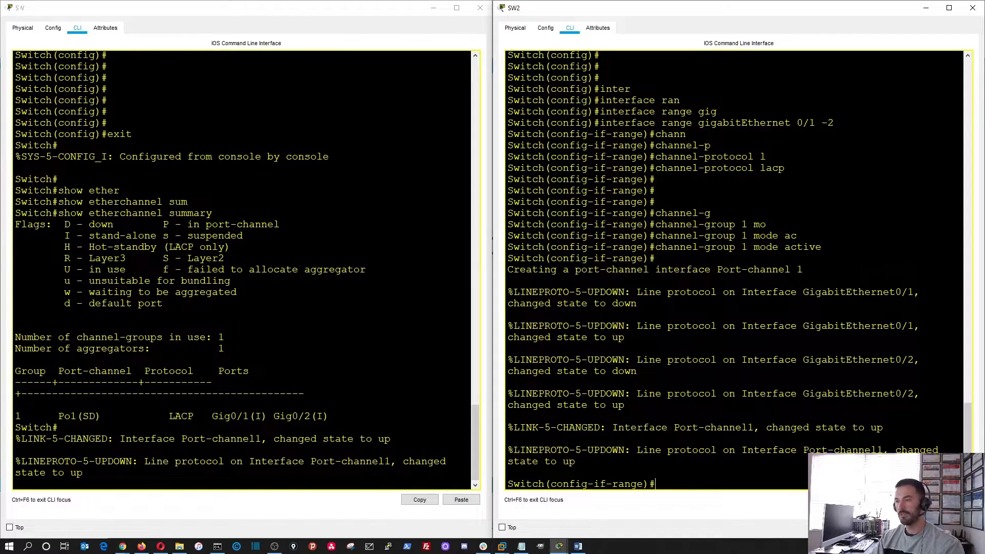
- Leave the interface range on SW2 with exit to get back to global configuration
text(exit)
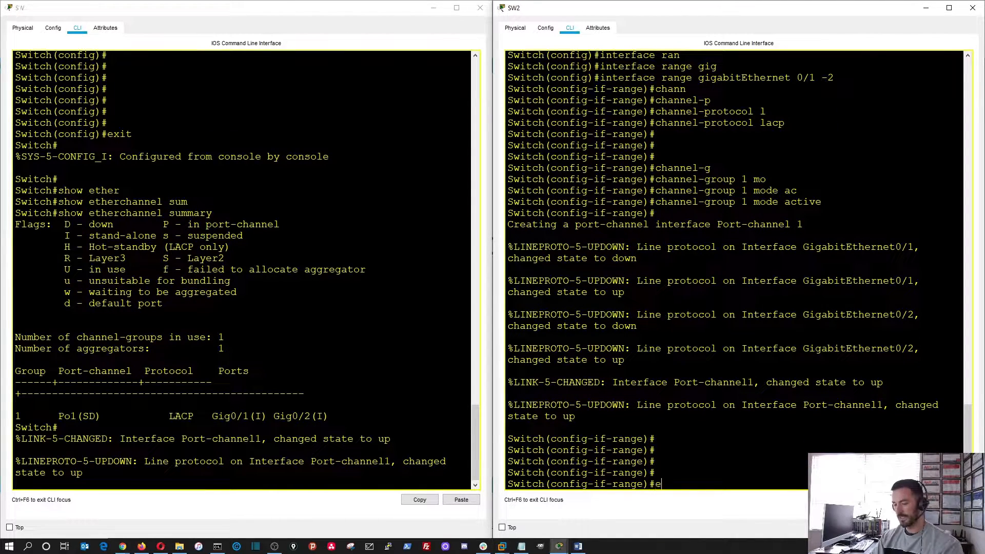
key(Return)
key(Return)
key(Return)
key(Return)
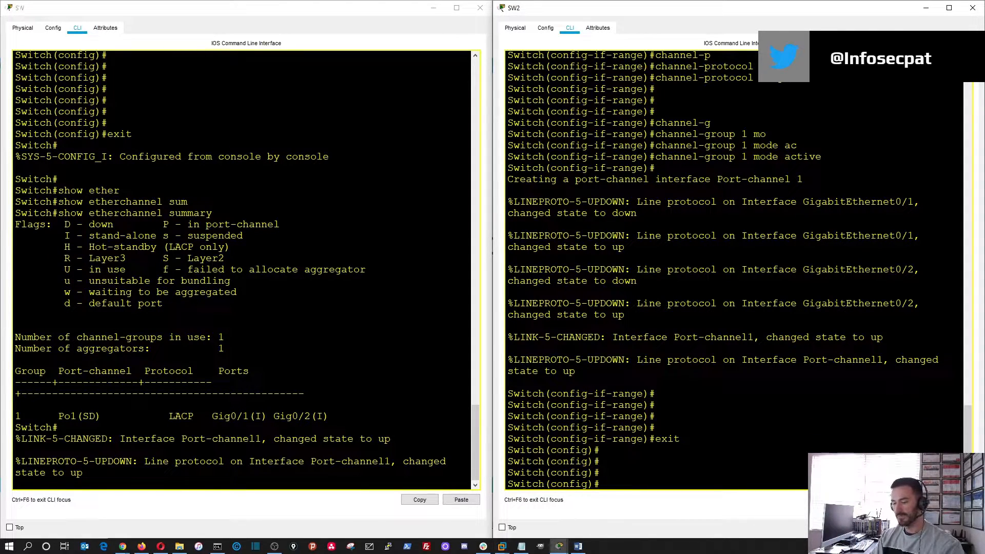
- Enter the configuration of SW2's logical bundle with interface port-channel 1
text(inter)
key(Tab)
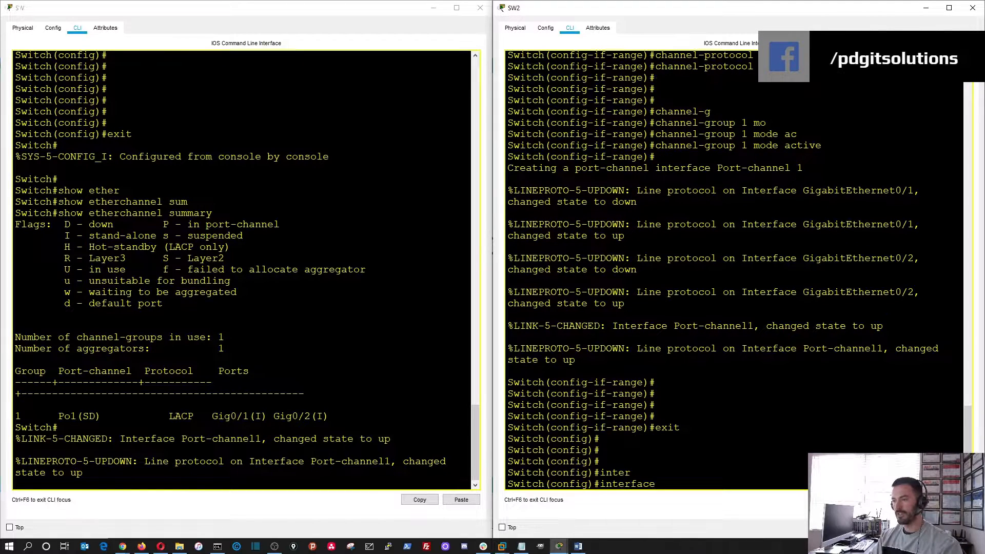
text(po)
key(Tab)
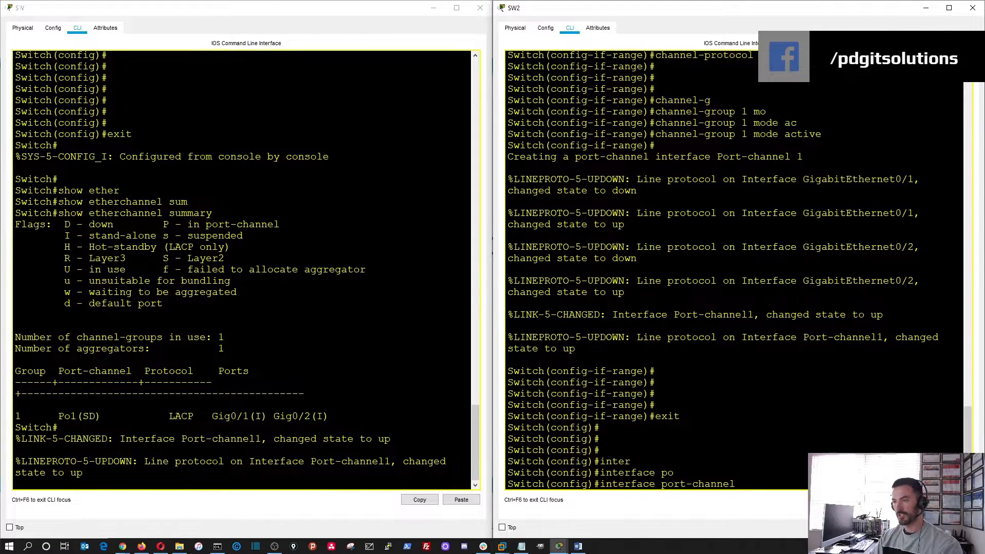
text(1)
key(Return)
- Set the encapsulation of SW2's port-channel 1 with switchport trunk encapsulation dot1q
text(sw)
key(Tab)
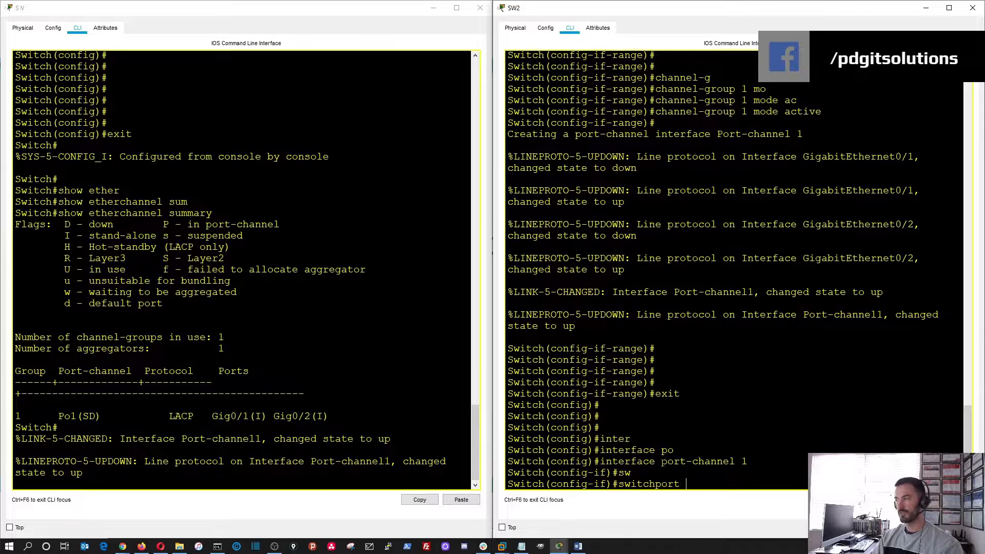
text(tr)
key(Tab)
text(en)
key(Tab)
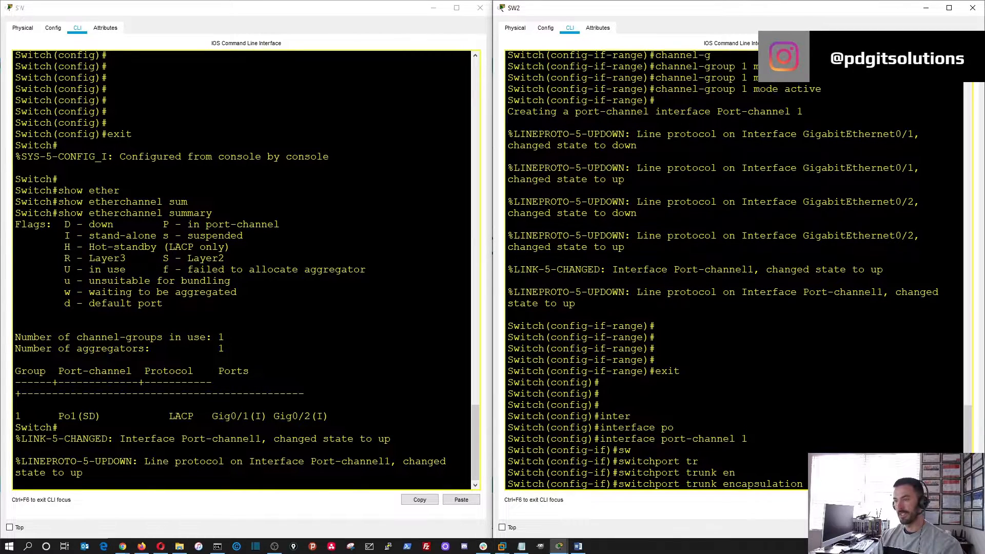
text(d)
key(Tab)
key(Return)
- Make SW2's port-channel 1 a trunk with the command switchport mode trunk
text(sw)
key(Tab)
text(mor)
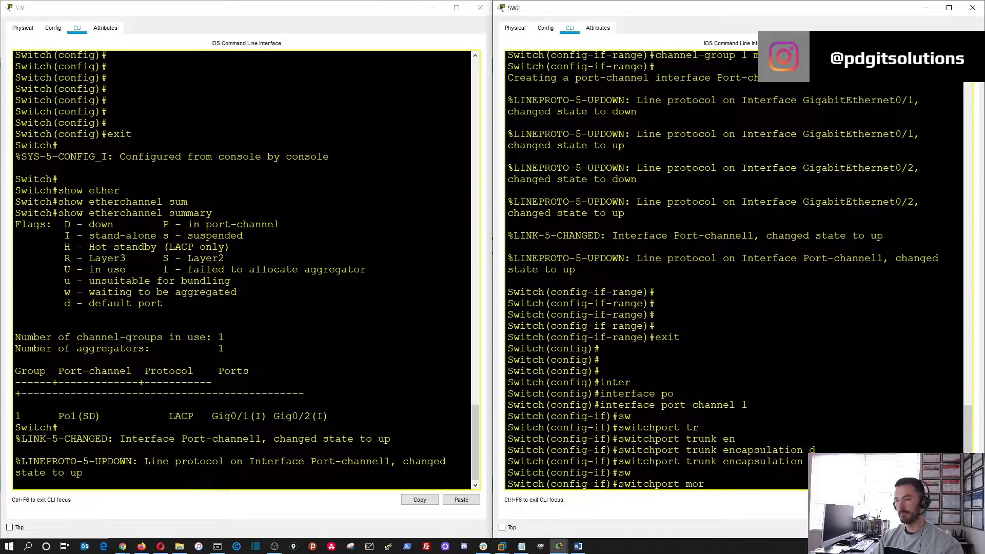
key(Tab)
key(BackSpace)
key(BackSpace)
key(Tab)
text(tr)
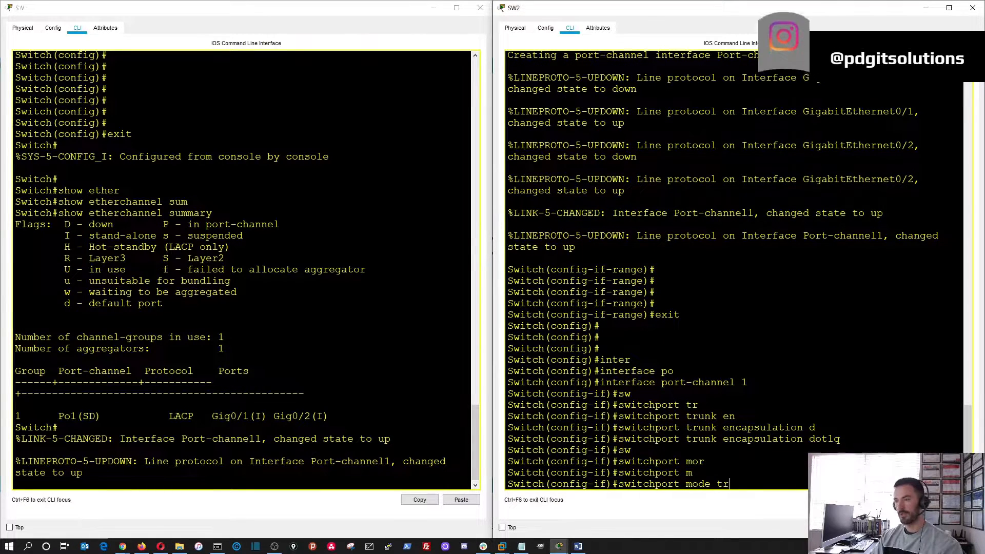
key(Tab)
key(Return)
key(Return)
key(Return)
key(Return)
- Leave configuration mode on SW2 with end to return to the privileged prompt
text(end)
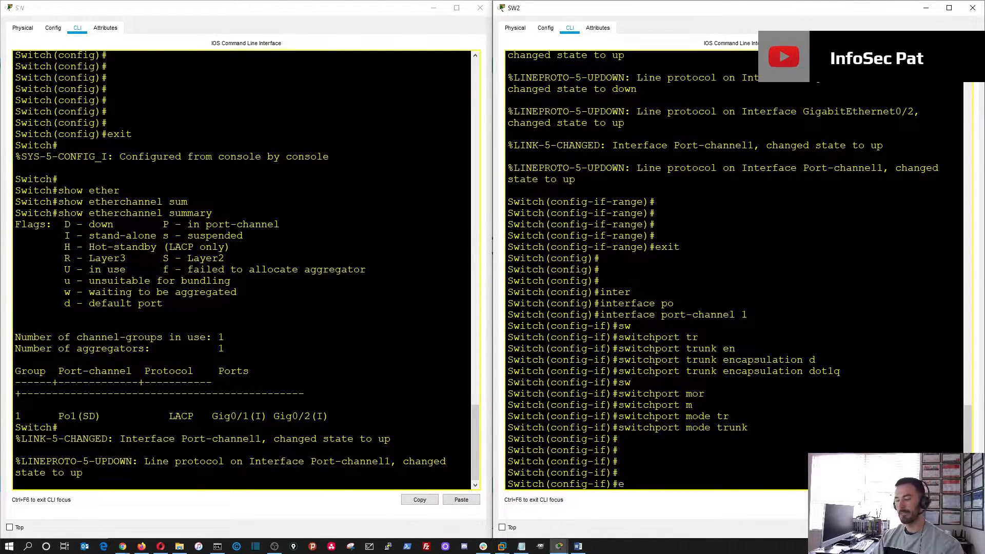
key(Return)
key(Return)
key(Return)
key(Return)
key(Return)
key(Return)
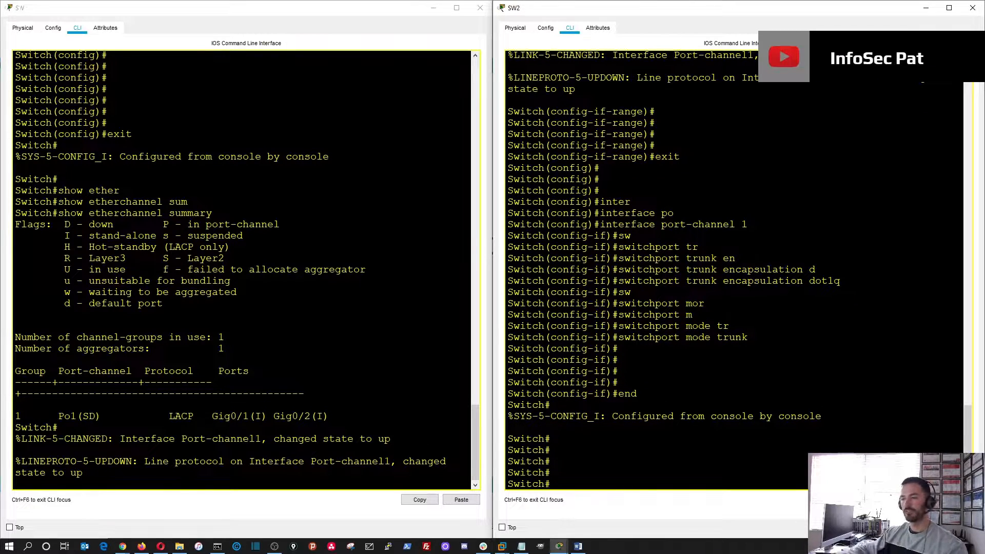
- Return to SW1's console at a fresh prompt and examine the Port-channel1 line protocol message
click(83, 473)
key(Return)
key(Return)
key(Return)
key(Return)
key(Return)
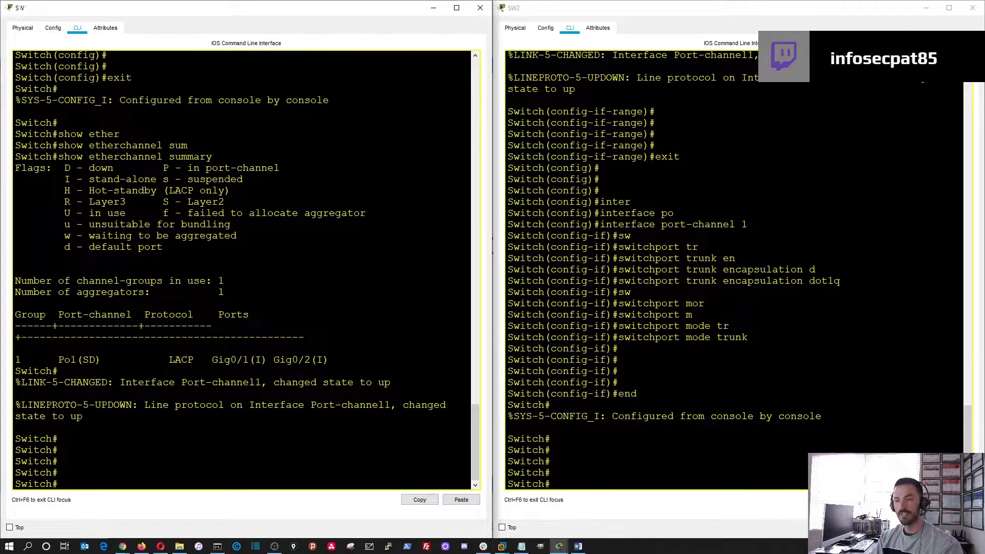
drag(156, 406, 405, 439)
click(401, 427)
- List the state of all interfaces on SW1 with the command show inter status
text(show inter tr)
key(BackSpace)
key(BackSpace)
text(st)
key(Tab)
text(t)
key(Tab)
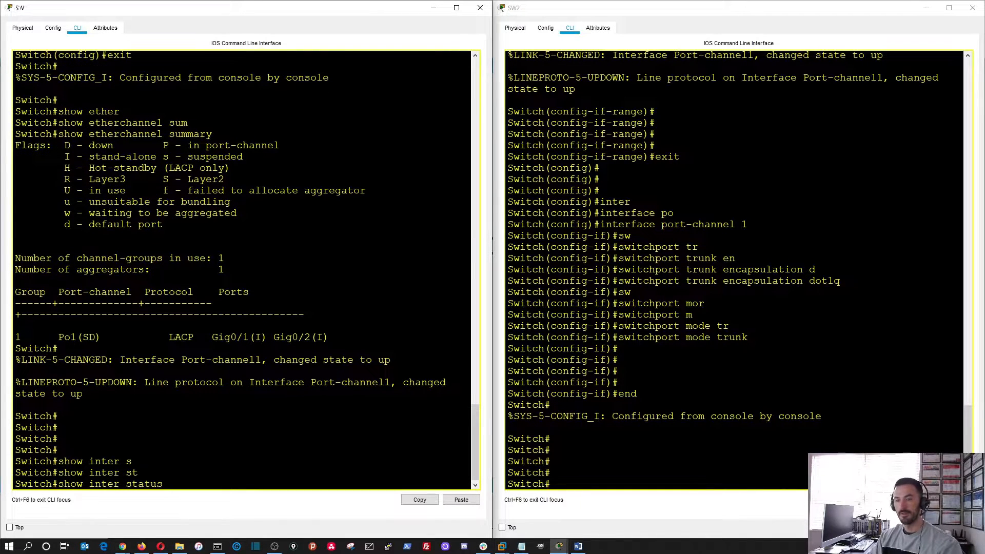
key(Return)
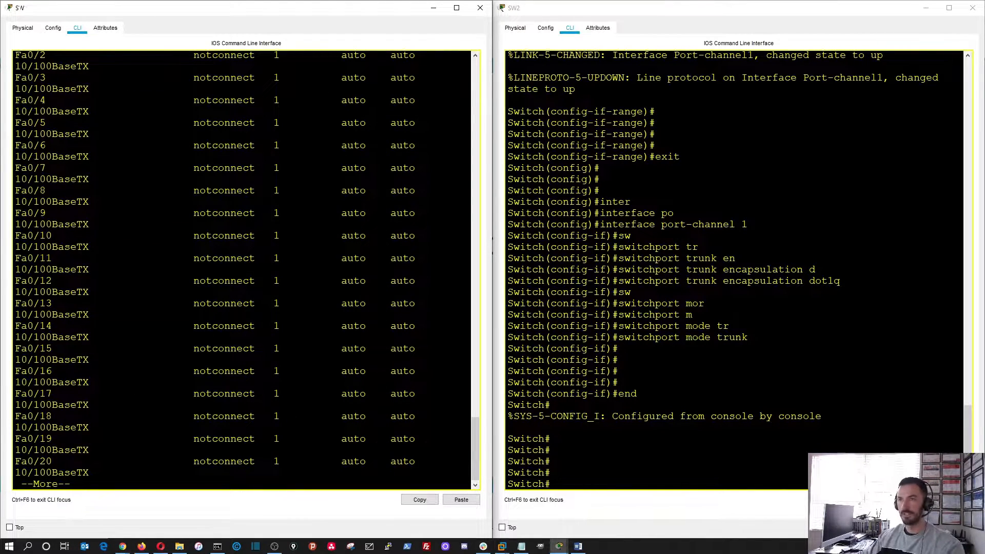
- Maximize SW1's window, examine the Po1 row of the interface list, and show the rest of the list
click(456, 8)
drag(20, 246, 298, 258)
click(298, 258)
drag(426, 246, 13, 246)
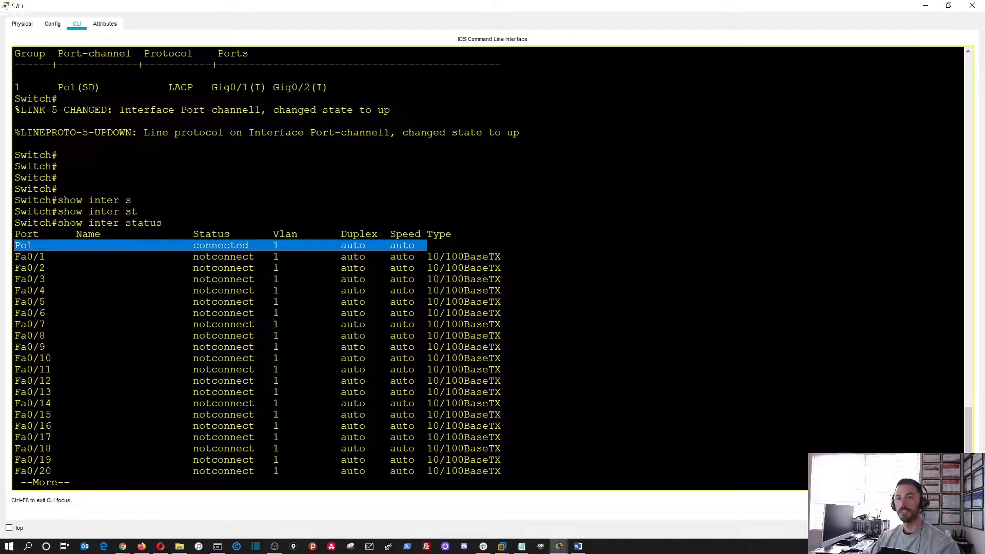
key(space)
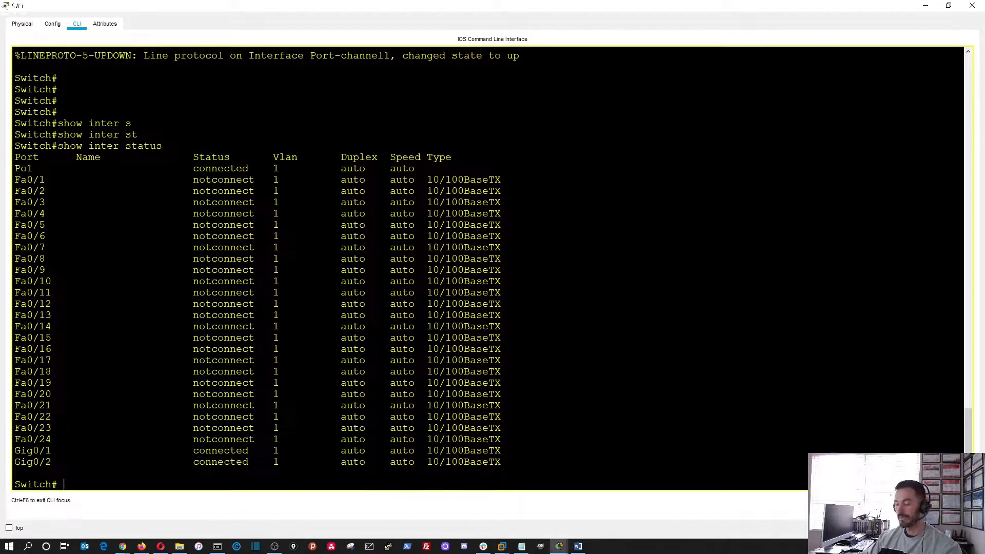
- Recheck the EtherChannel bundle on SW1 from a fresh prompt with show etherchannel summary
key(Return)
key(Return)
key(Return)
key(Return)
text(show )
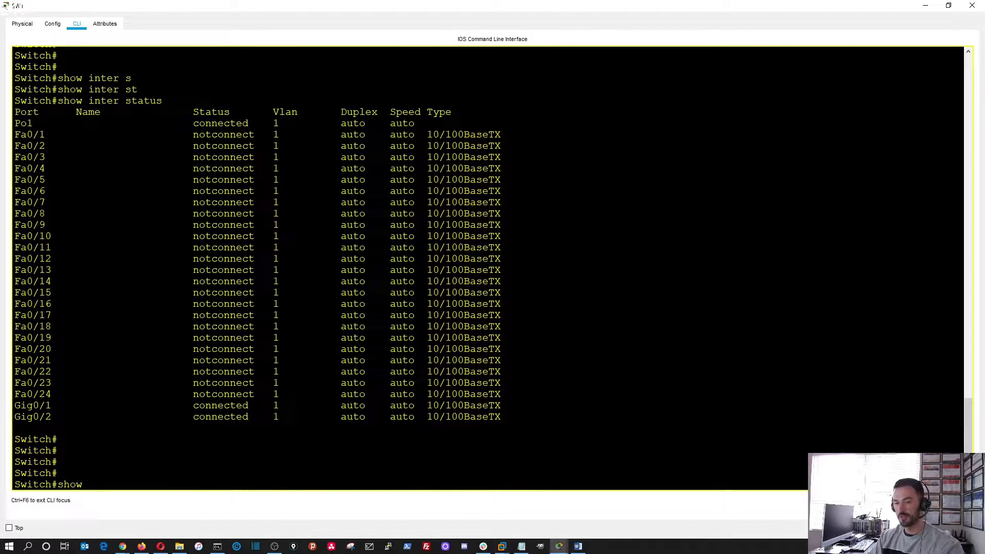
text(ether)
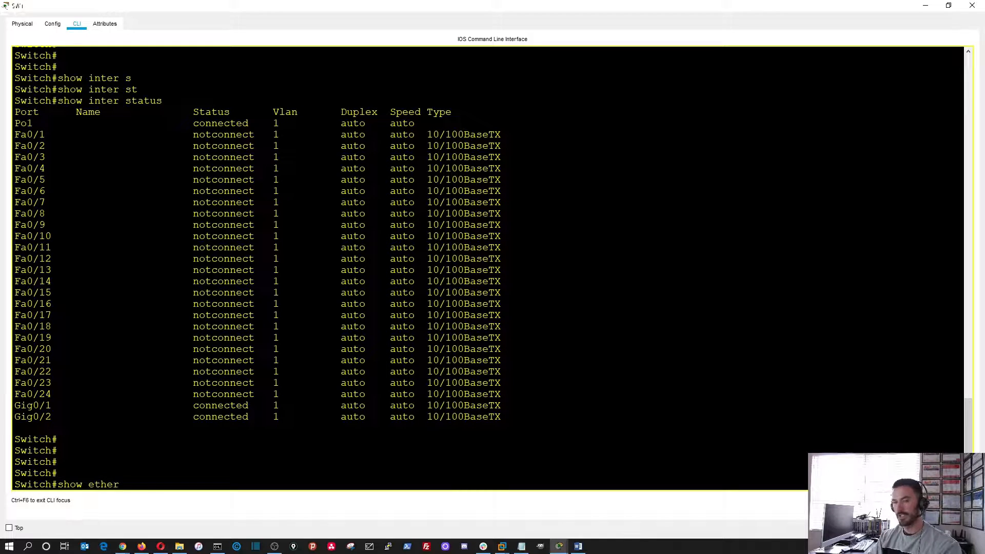
key(Tab)
text(sum)
key(Tab)
key(Return)
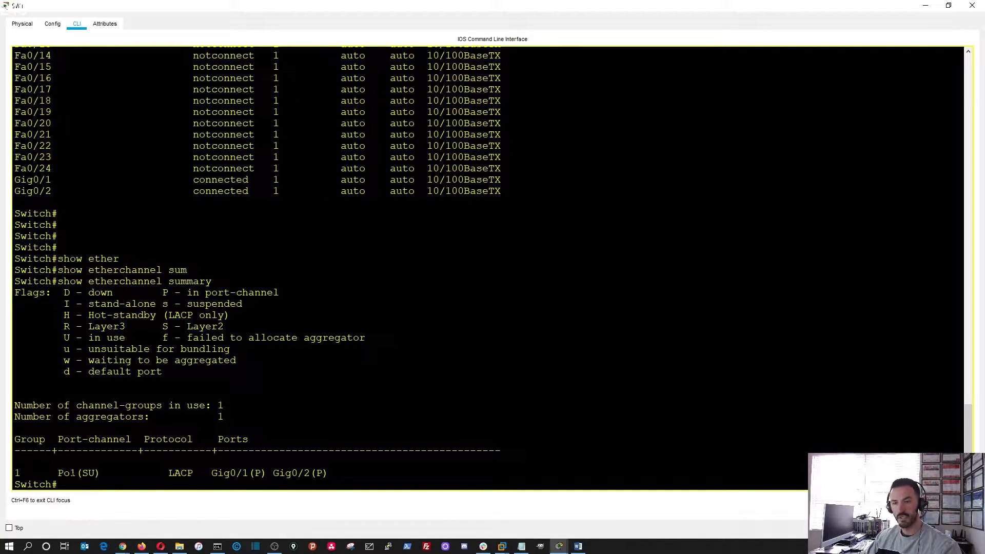
- Examine Po1's status flags and the flags of its gigabit member ports against the legend in SW1's EtherChannel summary
drag(83, 473, 94, 474)
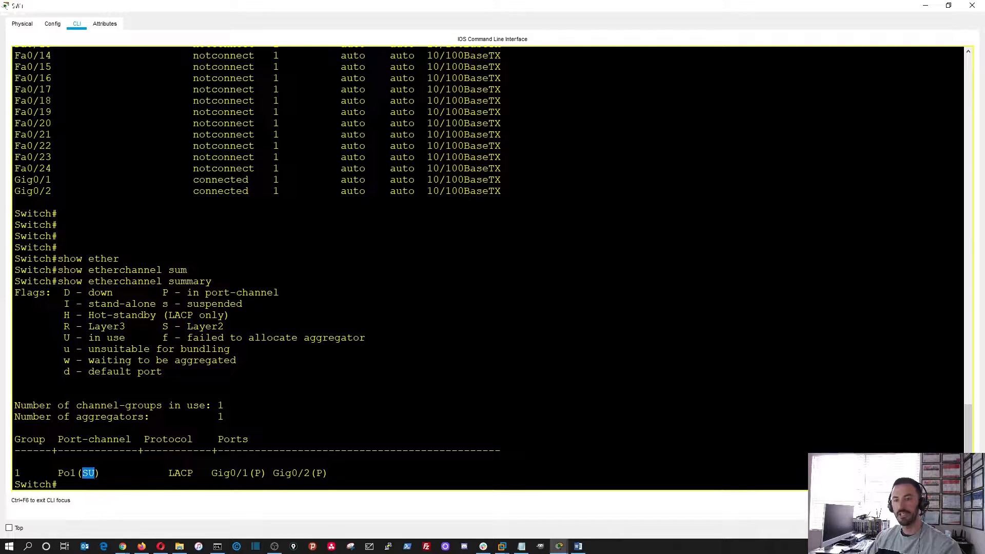
drag(163, 327, 224, 327)
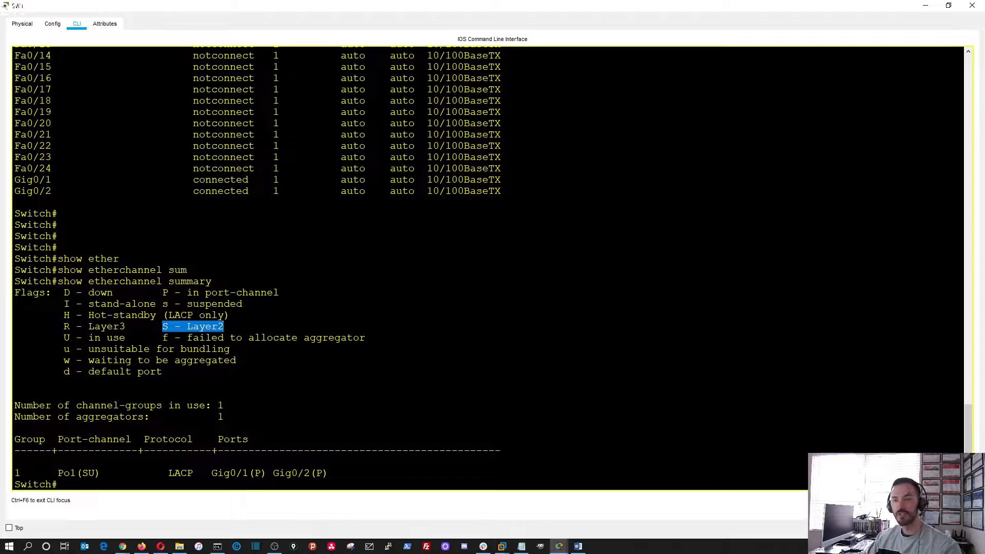
drag(205, 473, 334, 473)
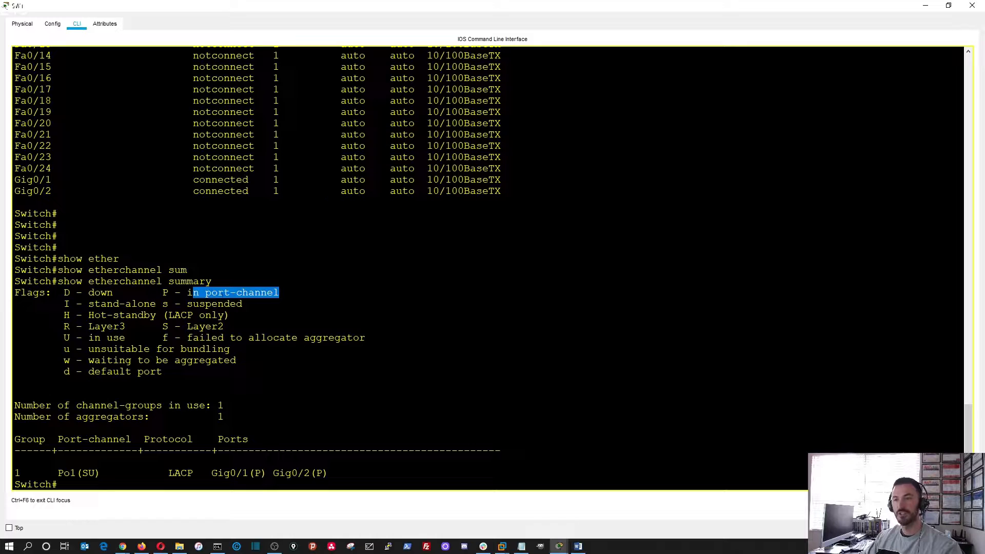
click(249, 380)
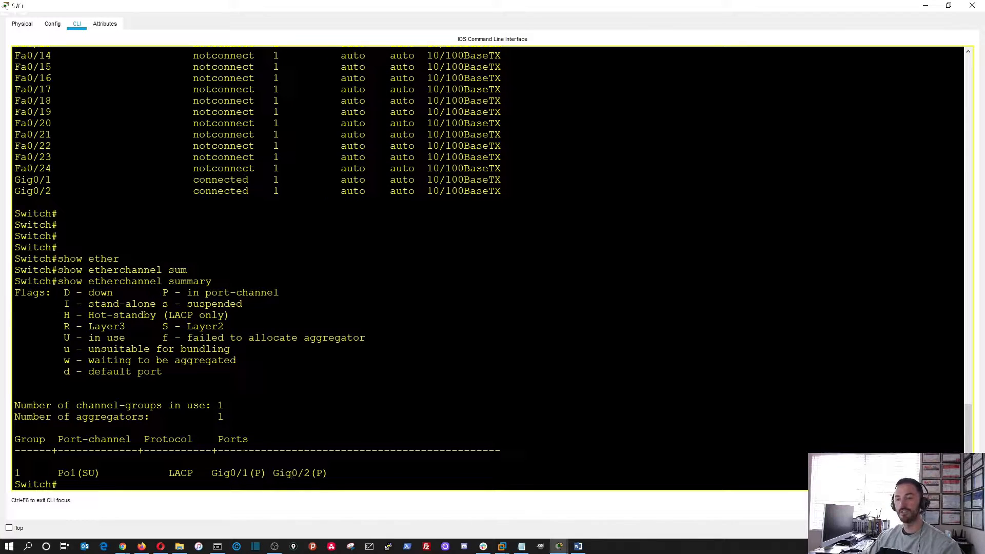
- Switch to SW2's console, maximize its window, and check the bundle with show etherchannel summary, ending at a fresh prompt
click(926, 5)
double_click(651, 11)
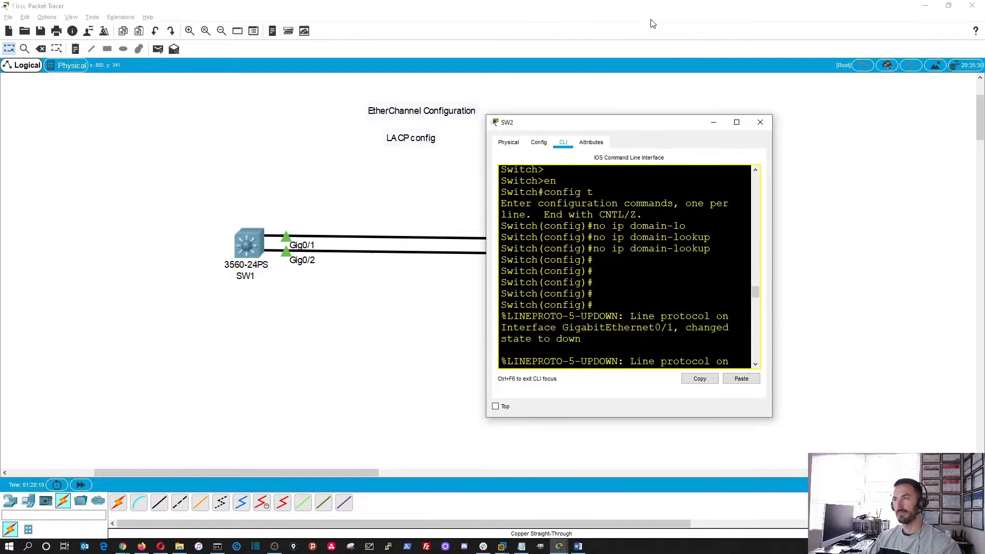
click(737, 123)
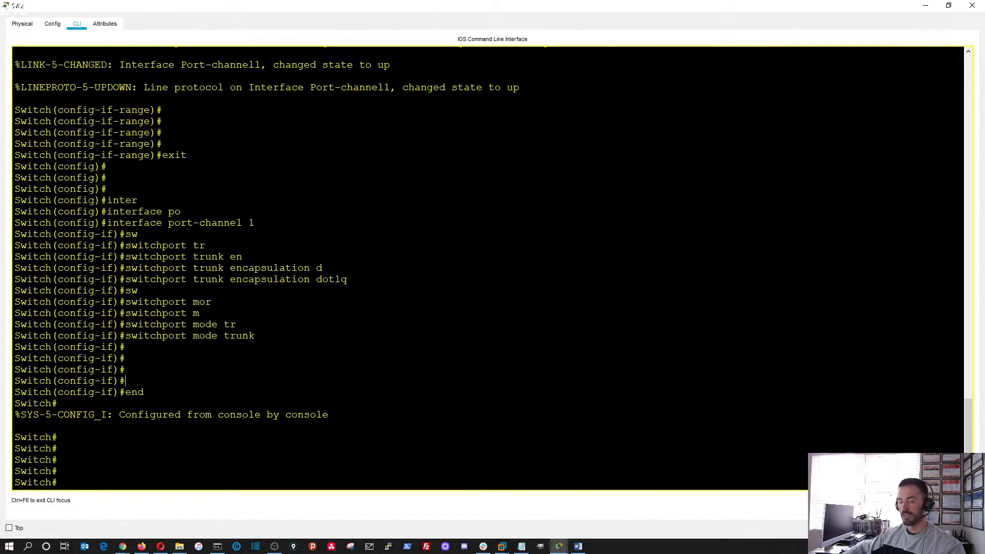
text(show ethe)
key(Tab)
text(sum)
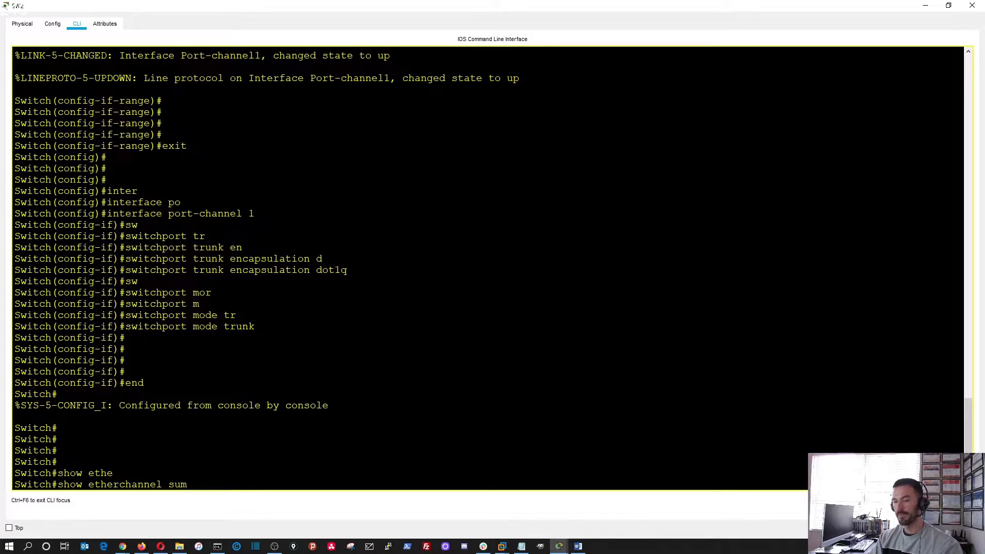
key(Tab)
key(Return)
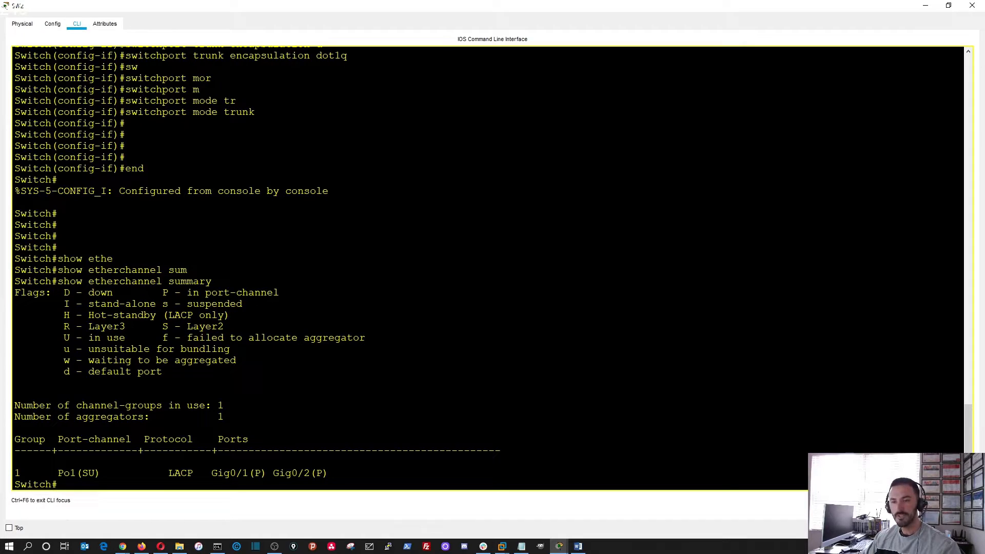
key(Return)
key(Return)
key(Return)
key(Return)
key(Return)
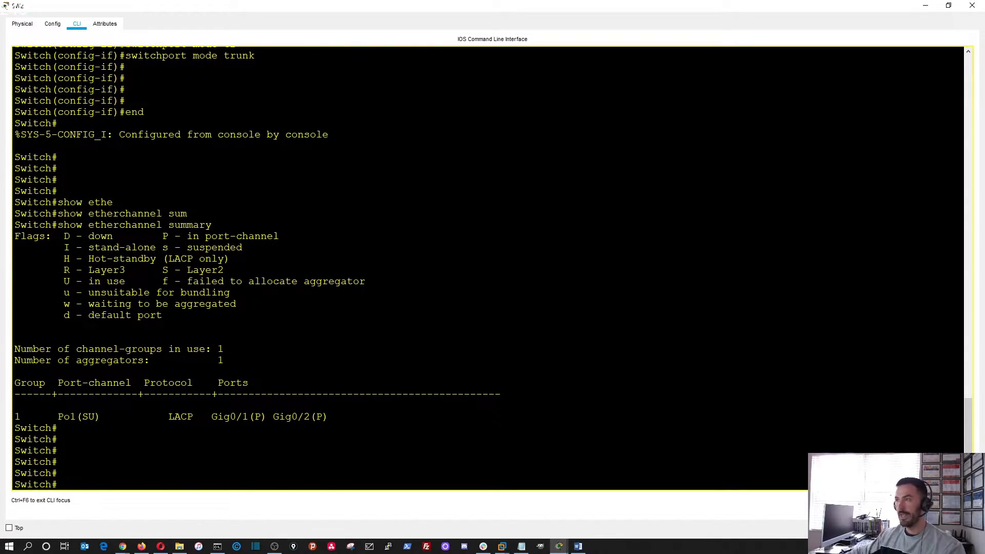
- Minimize SW2's window and return to SW1's console at a fresh prompt
click(925, 6)
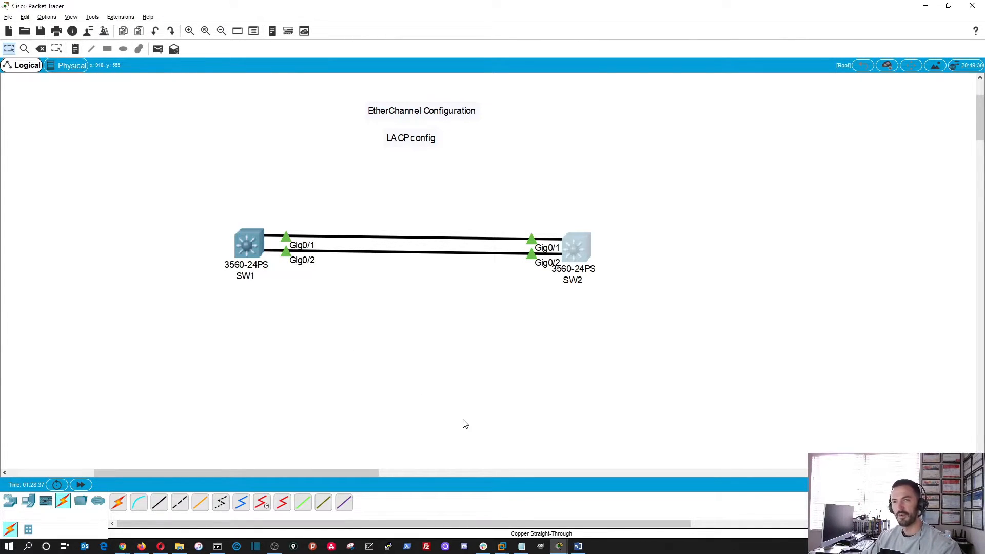
mouse_move(560, 545)
click(539, 514)
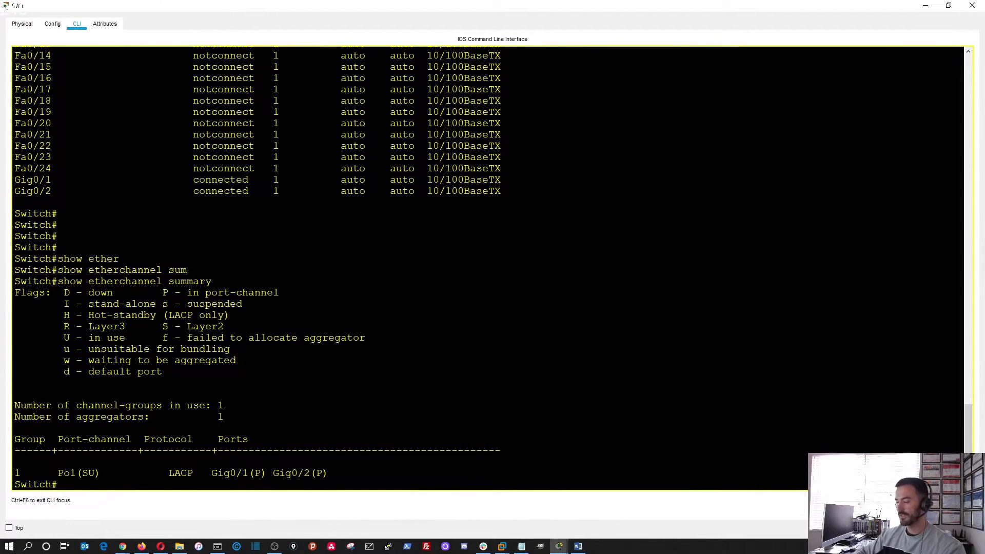
key(Return)
key(Return)
key(Return)
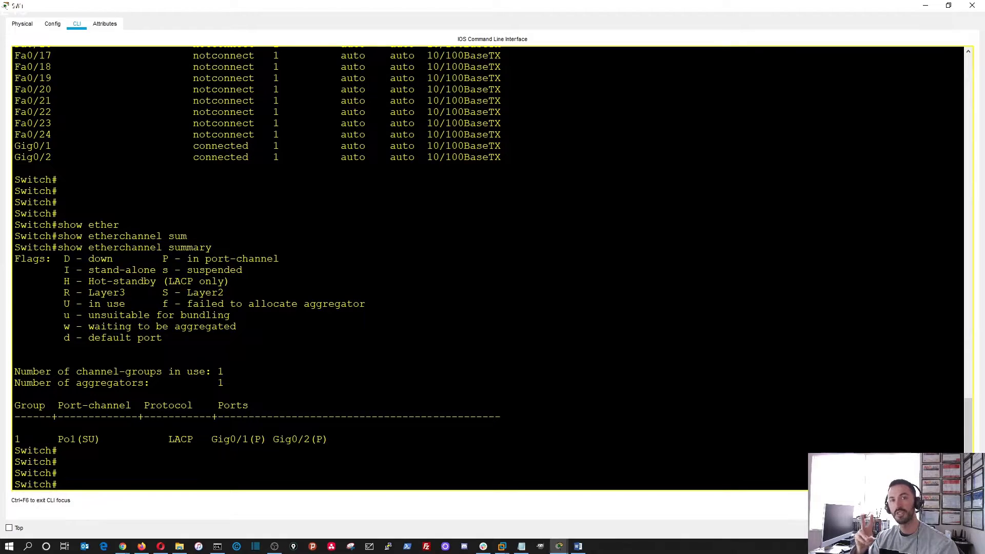
- Display the details of the bundled interface on SW1 with show interfaces port-channel 1
text(show inert)
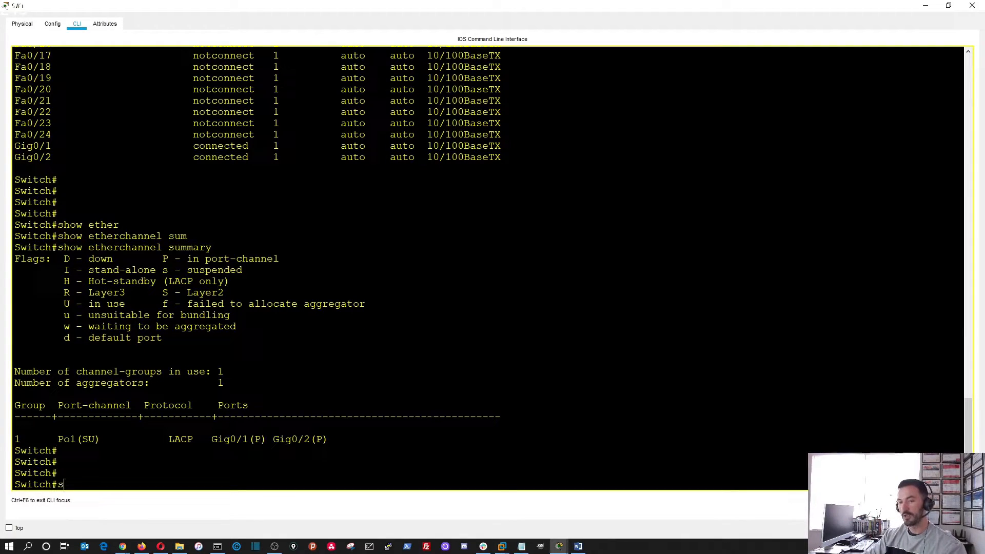
key(BackSpace)
key(BackSpace)
key(BackSpace)
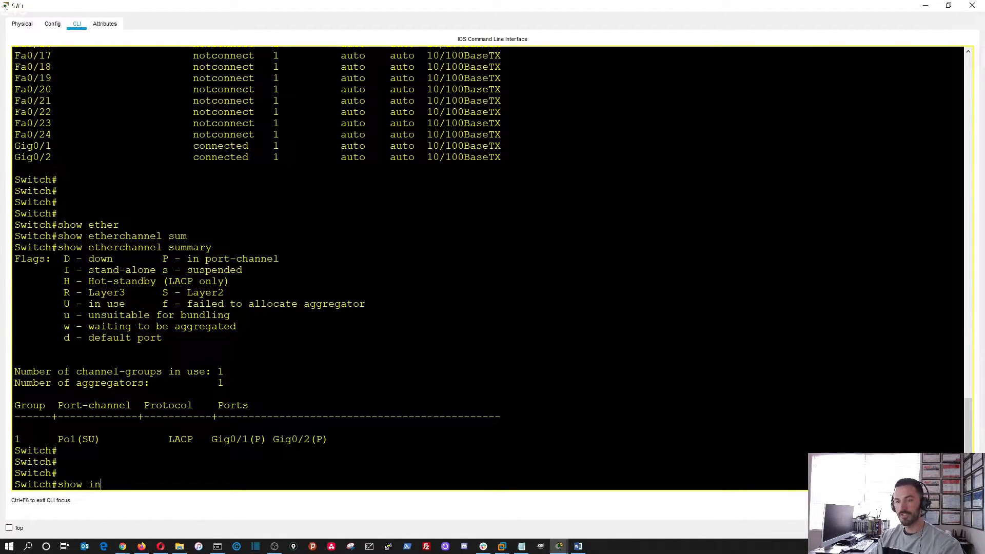
text(ter)
key(Tab)
text(po)
key(Tab)
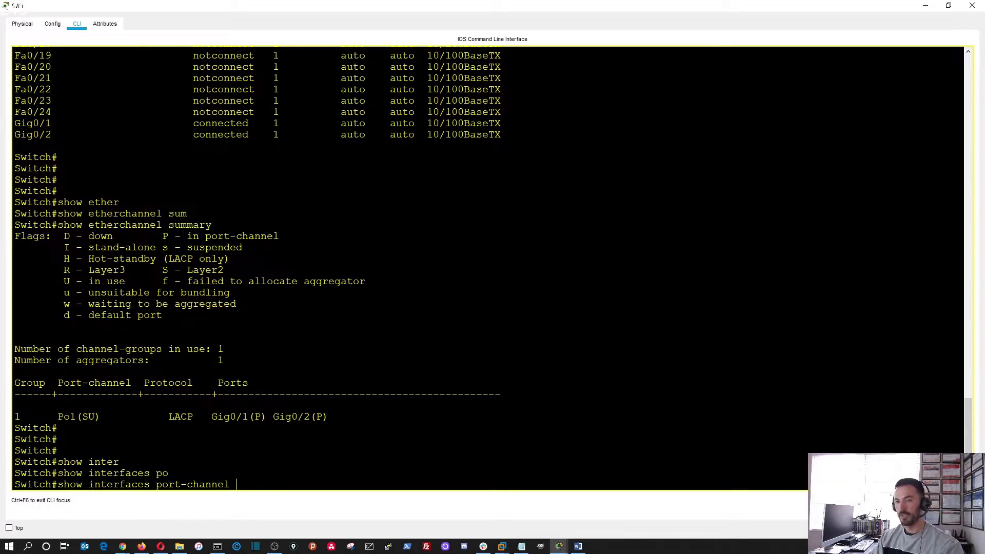
text(1)
key(Return)
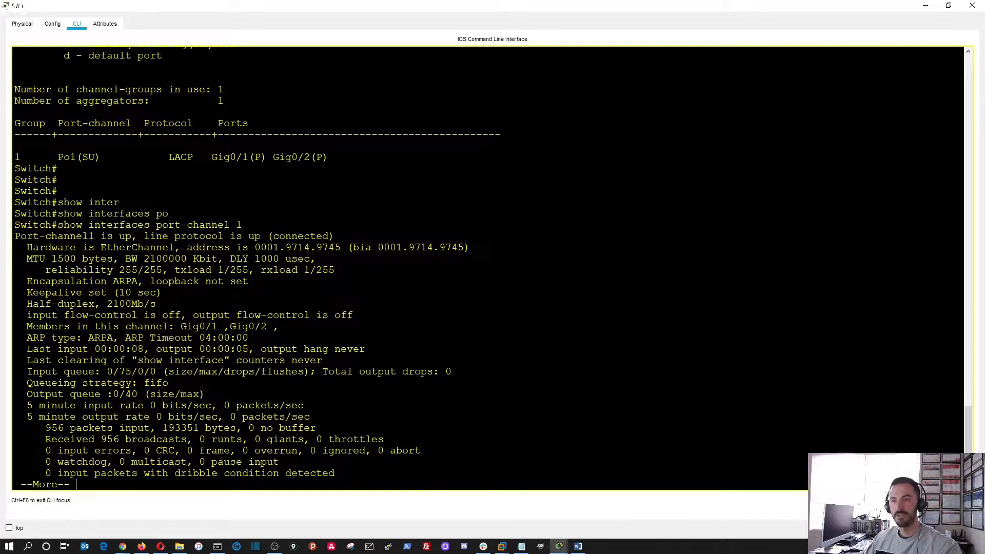
- Examine the bandwidth, speed and channel members of Port-channel1, and show the rest of the output
drag(138, 259, 224, 259)
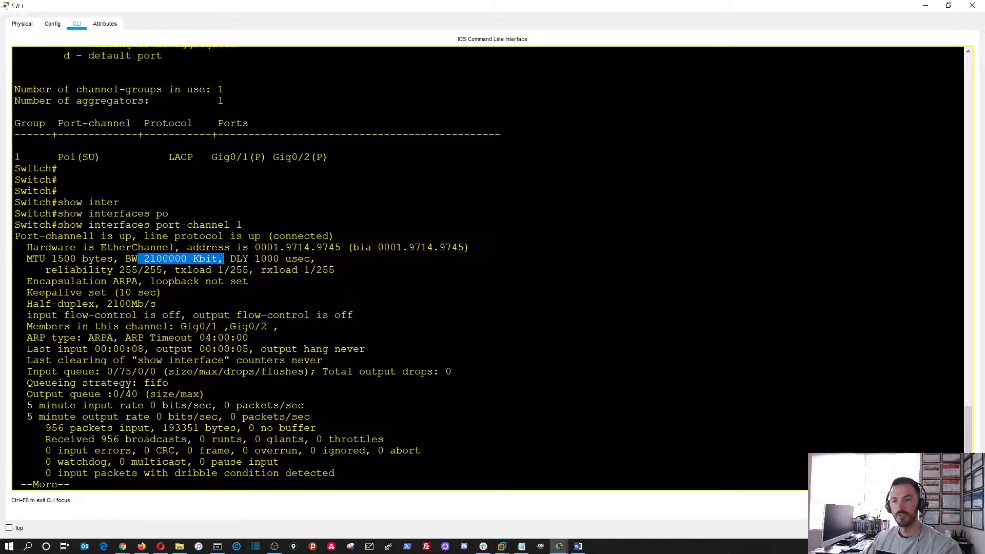
drag(107, 304, 157, 304)
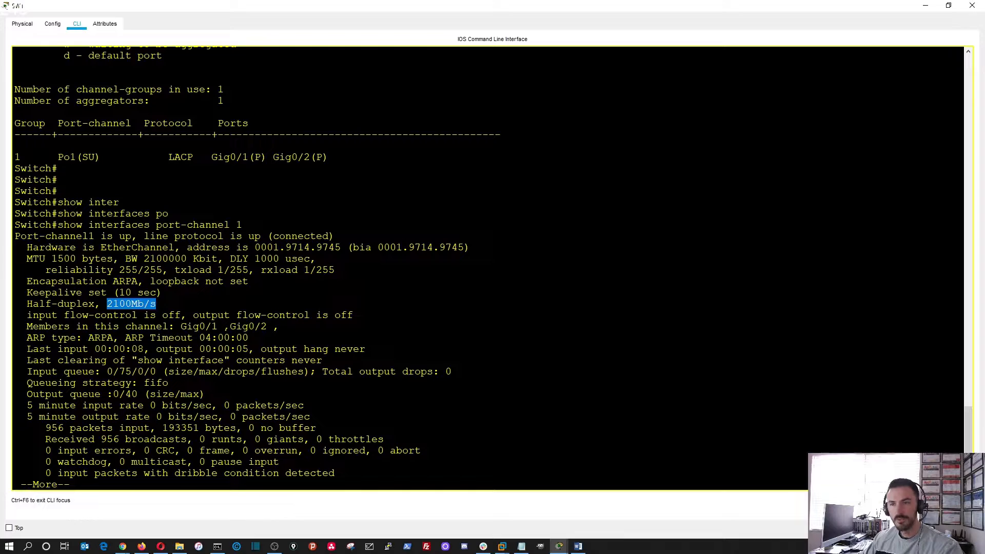
drag(40, 326, 237, 327)
key(space)
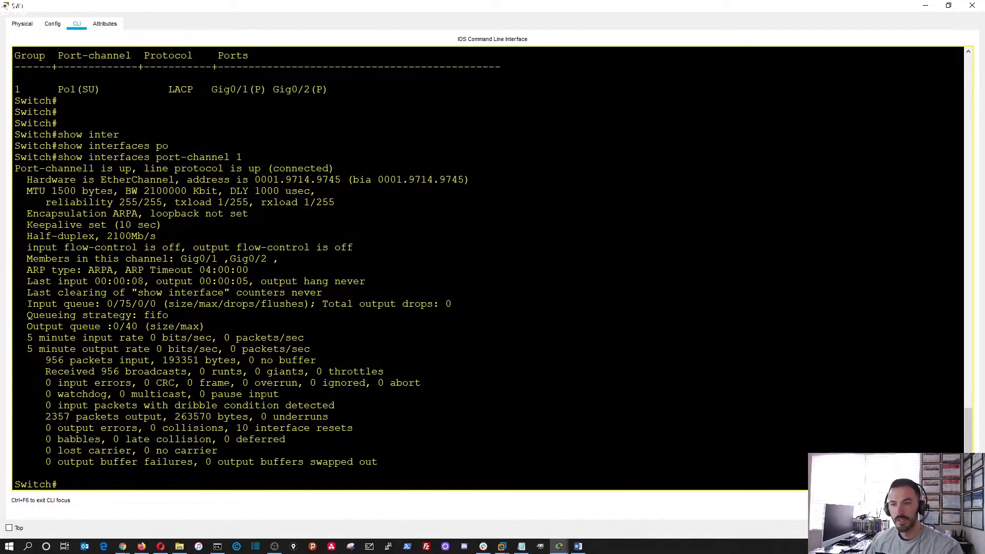
- List the options of show interfaces port-channel 1, run it with status, and examine the Po1 row's status, VLAN, duplex and speed
key(Up)
text(?)
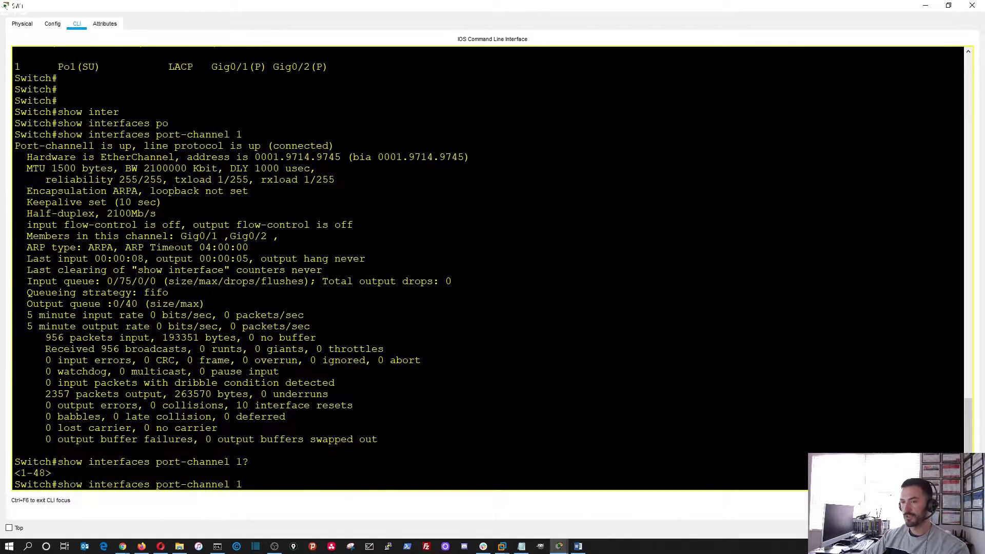
text( ?)
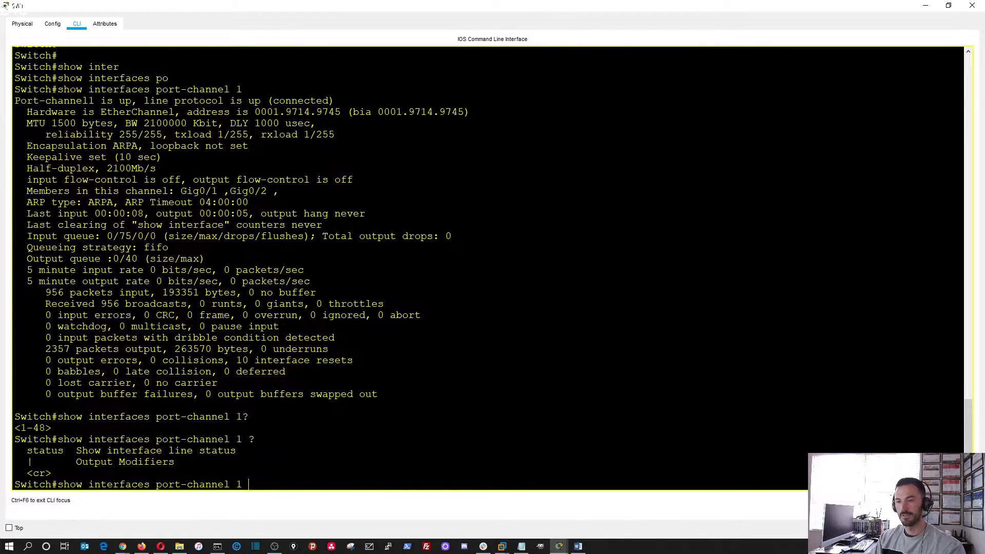
text(st)
key(Tab)
key(Return)
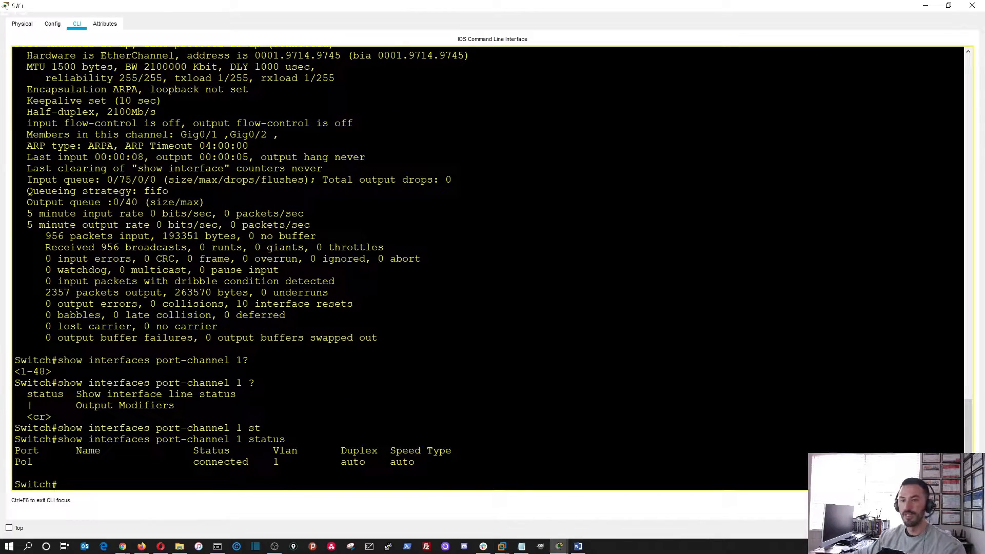
drag(193, 462, 280, 462)
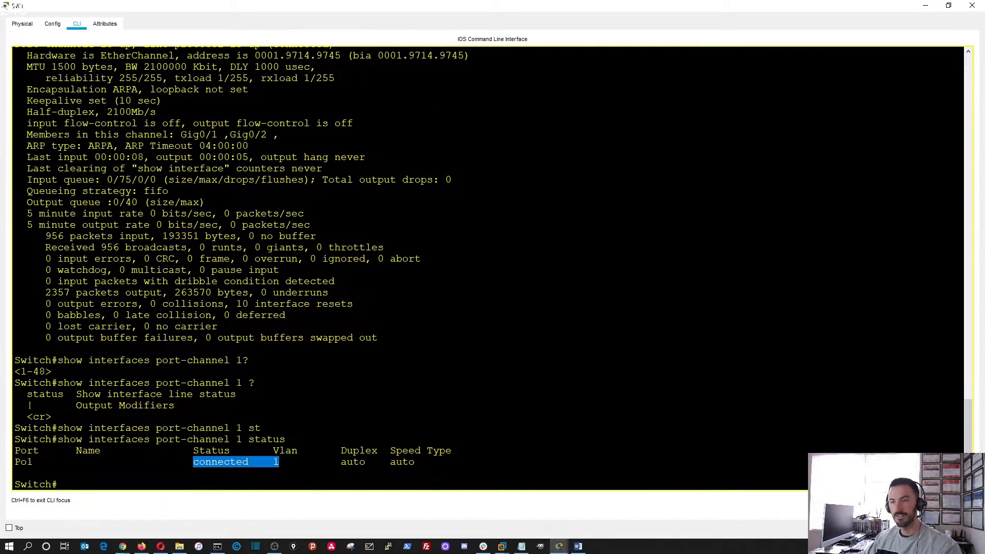
click(279, 463)
drag(427, 462, 347, 462)
click(346, 463)
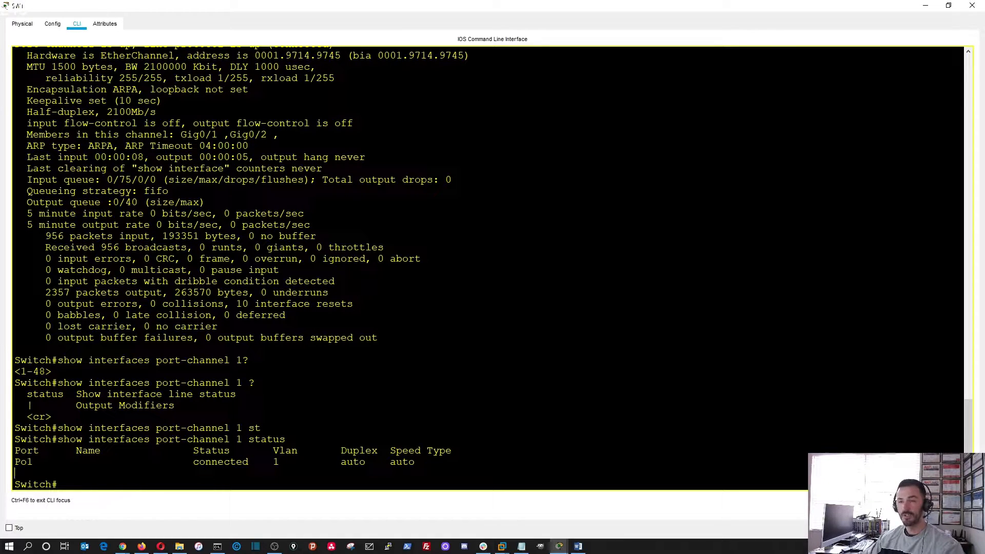
- List the VLANs on SW1 from a fresh prompt with show vlan br
key(Return)
key(Return)
key(Return)
text(show)
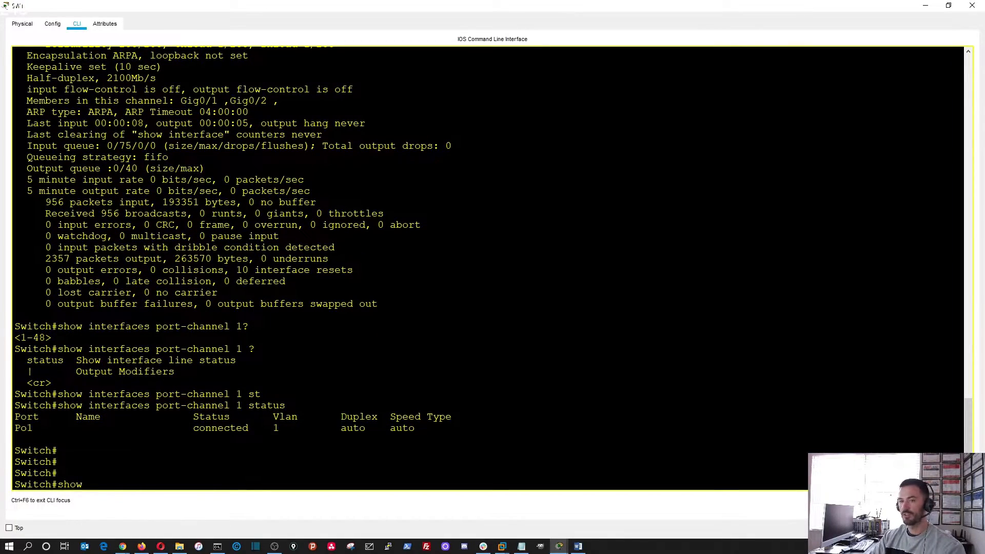
text( vlan)
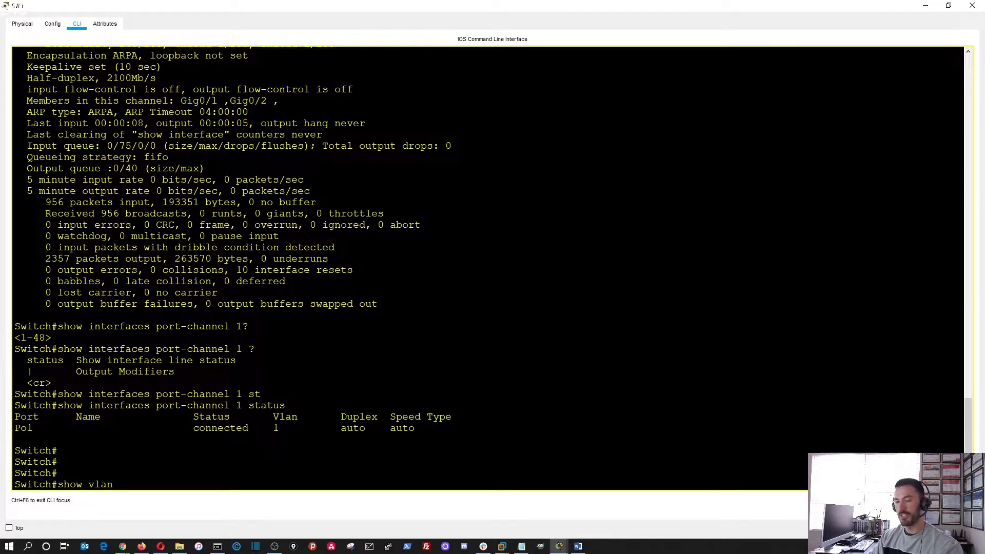
text( br)
key(Return)
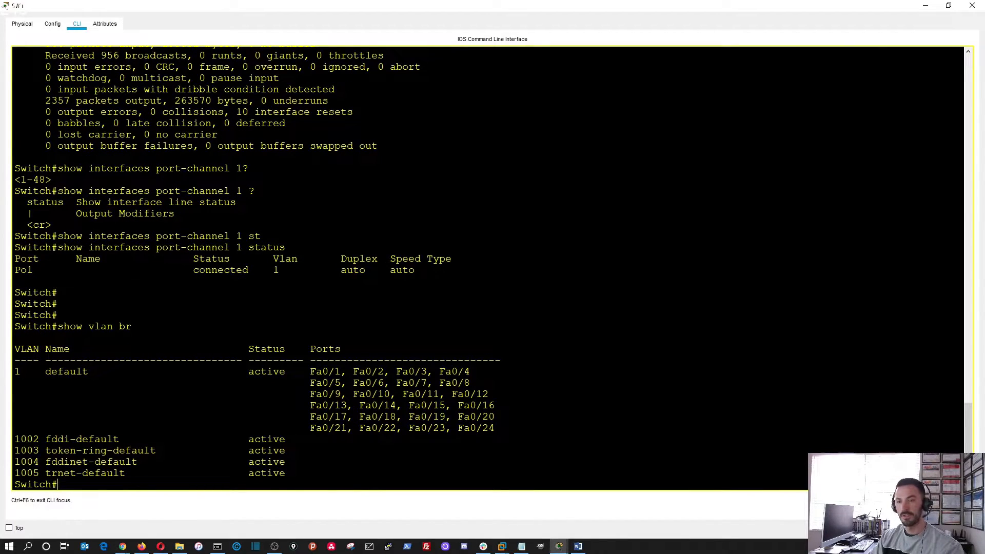
- Display SW1's trunks with show inter trunk and examine the VLANs allowed and active on Po1
text(show )
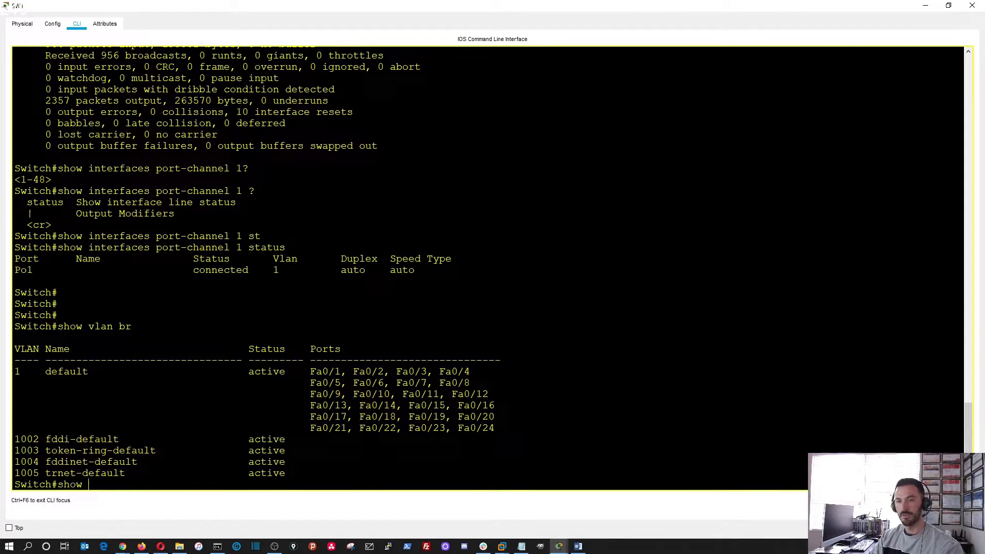
text(inter tr)
key(Tab)
key(Return)
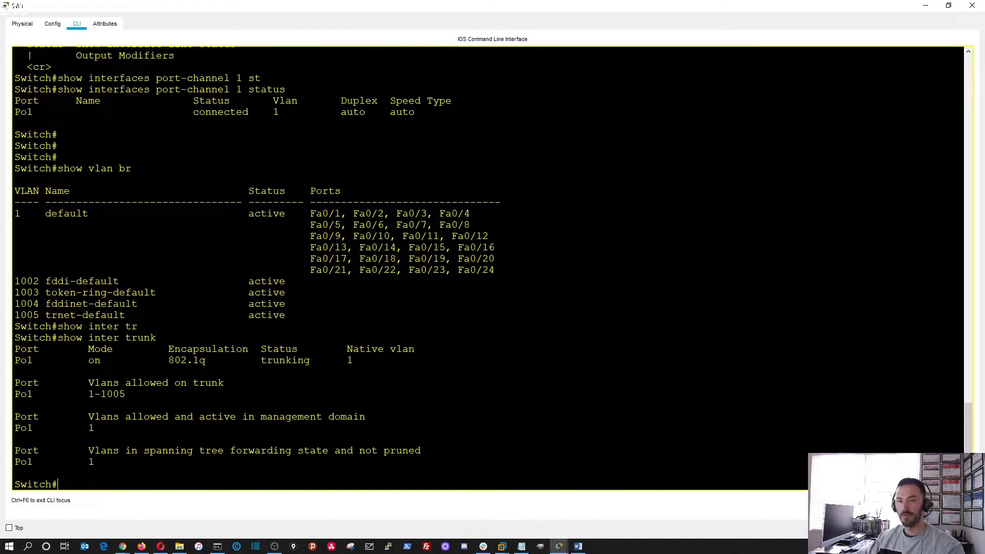
double_click(92, 428)
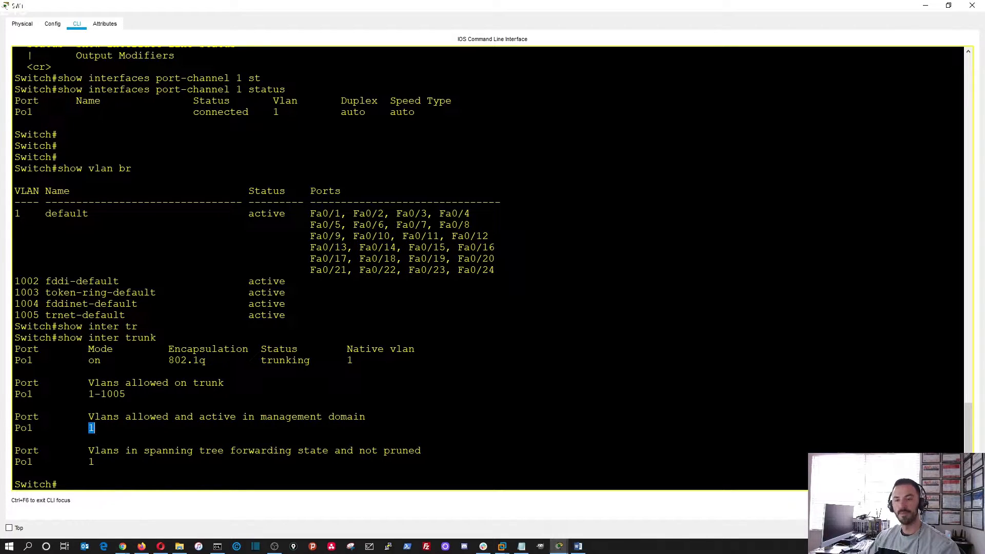
click(95, 428)
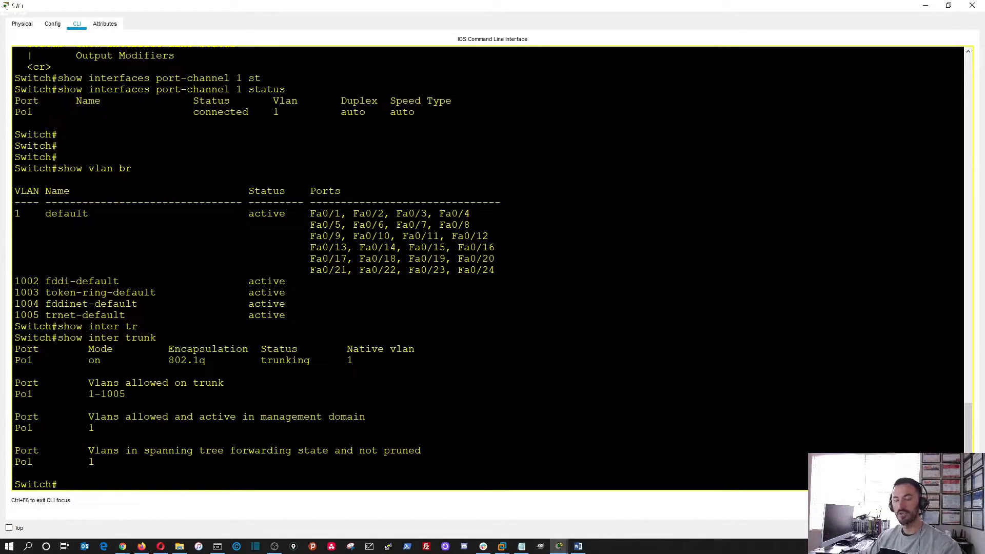
- Enter global configuration mode on SW1 and set its hostname to sw1, ending at a fresh prompt
text(config t)
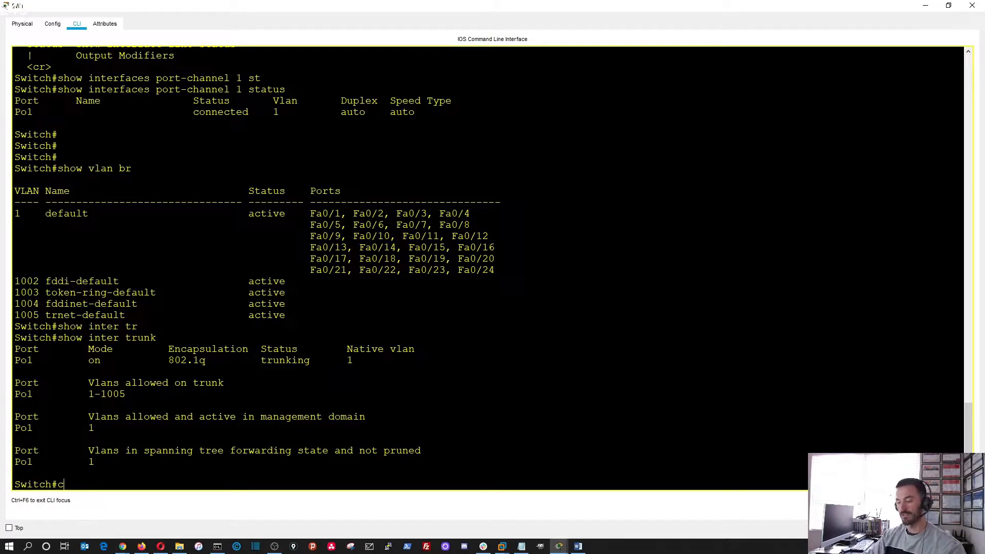
key(Return)
text(host)
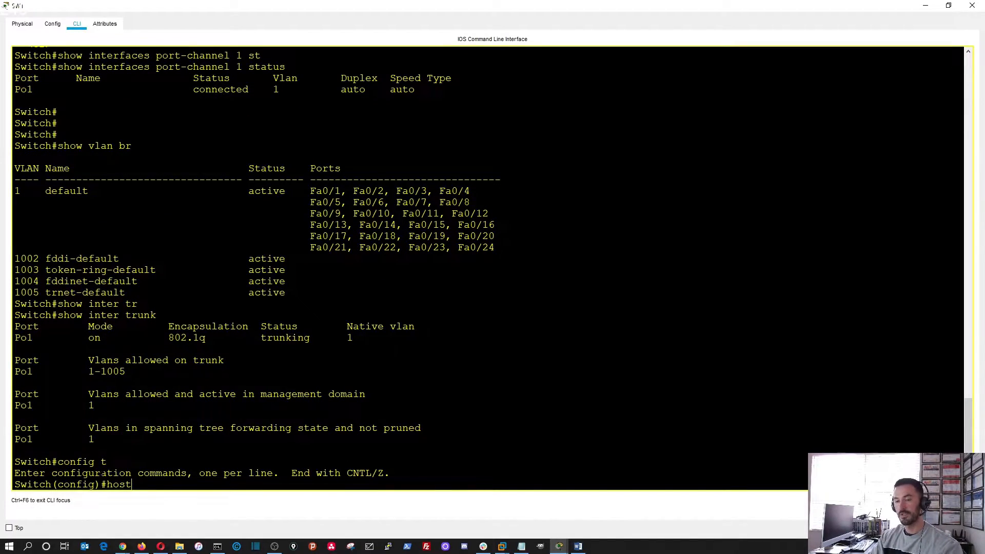
key(Tab)
text(sw)
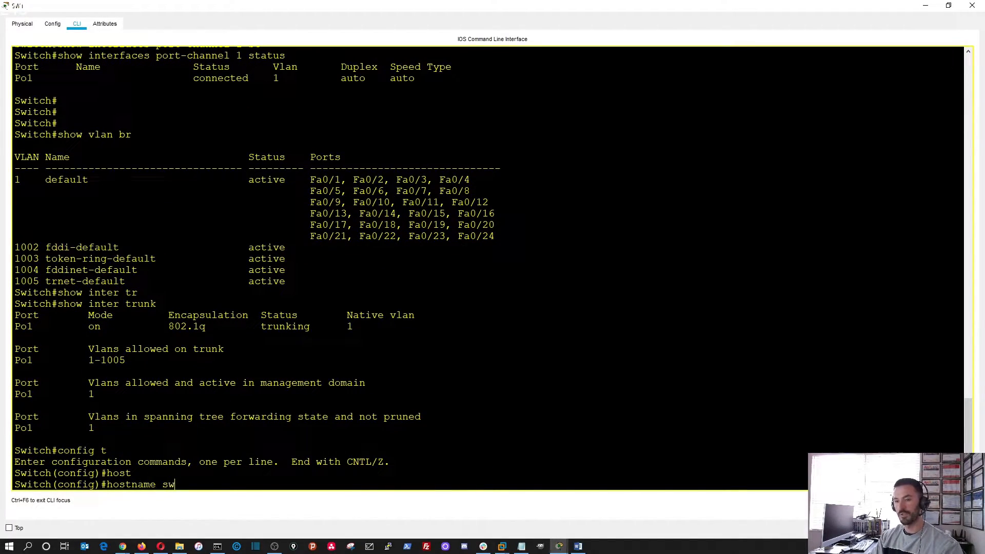
text(1)
key(Return)
key(Return)
key(Return)
key(Return)
key(Return)
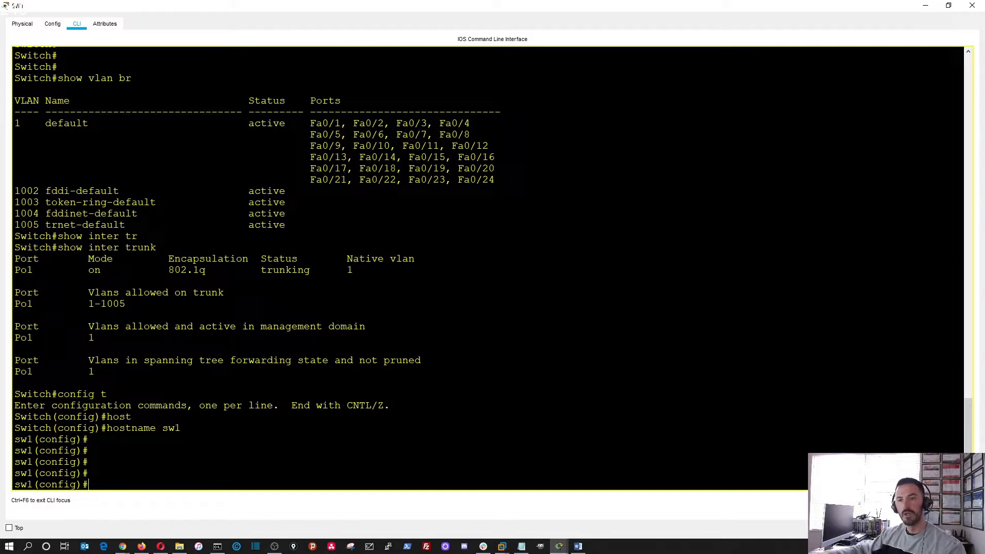
- Examine the VLANs allowed and active in the management domain for Po1, returning to a fresh configuration prompt
drag(95, 338, 76, 329)
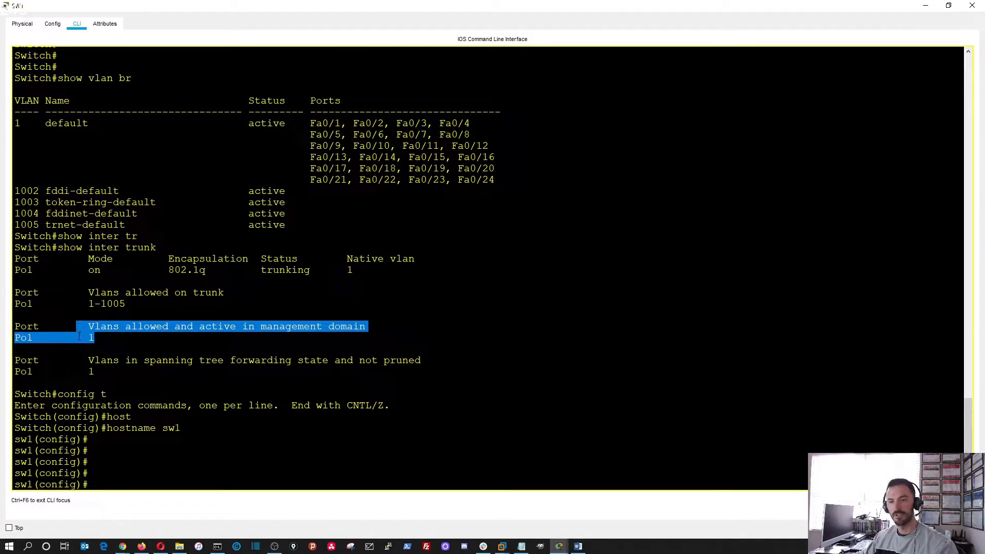
click(76, 338)
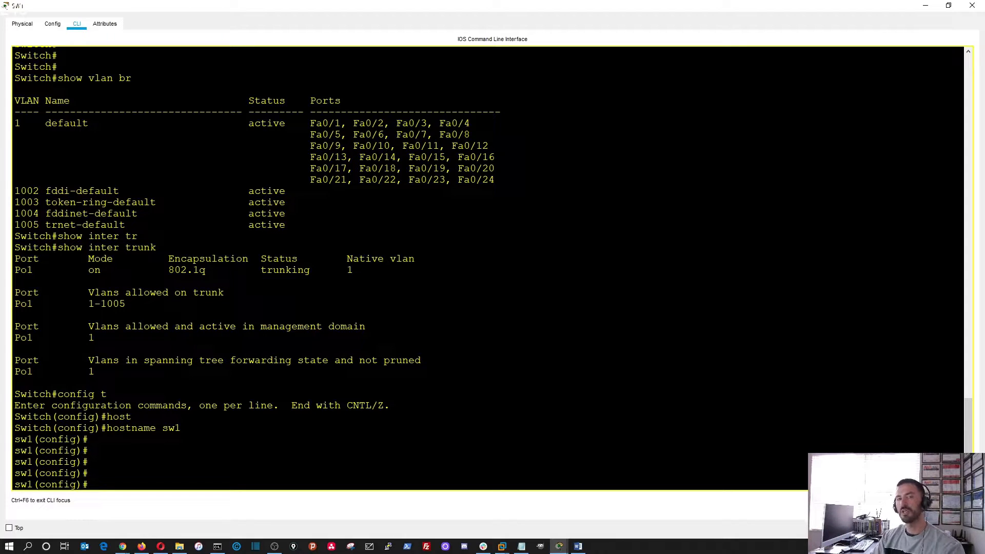
key(Return)
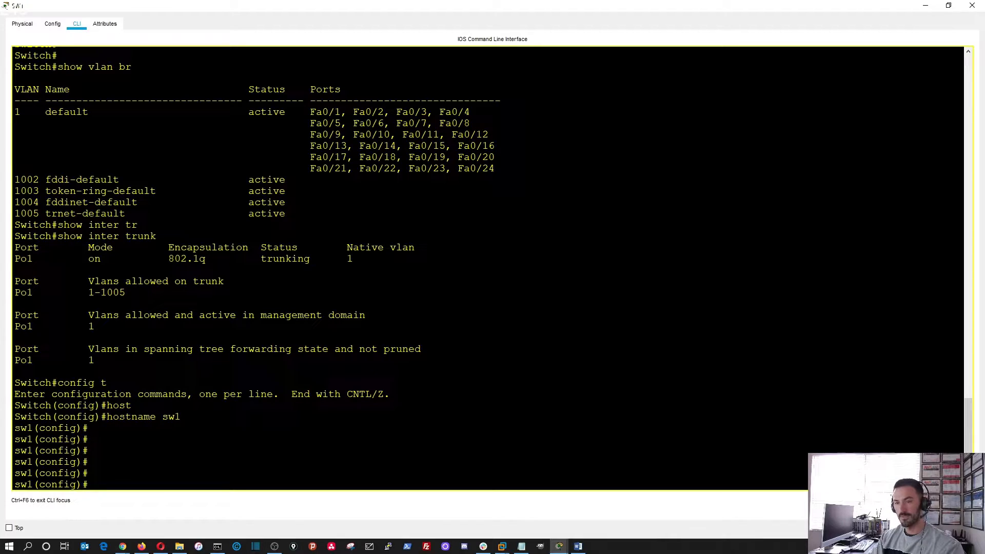
- Create VLAN 10 on SW1 from global configuration mode
text(vlan)
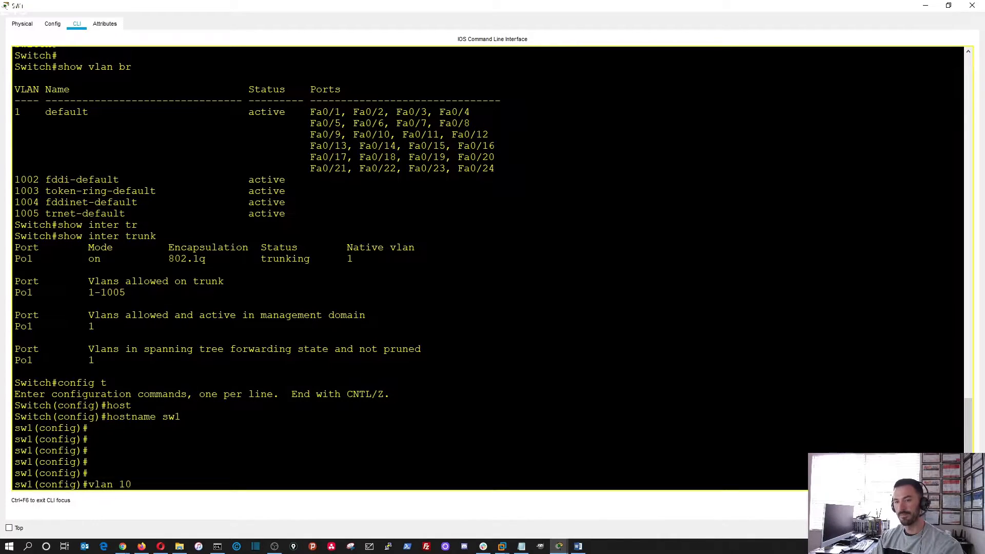
text( 10)
key(Return)
key(Return)
key(Return)
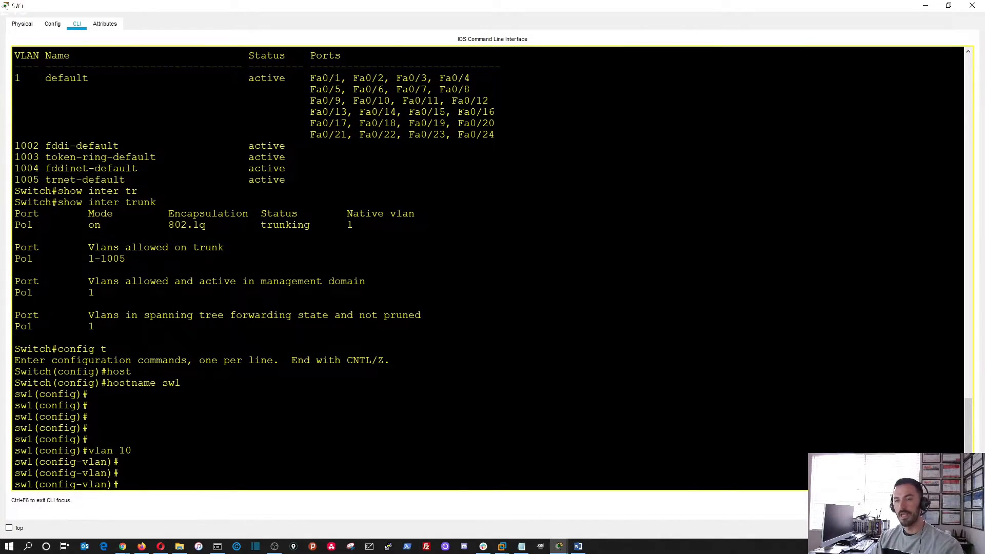
- Name SW1's VLAN 10 BOB and exit back to global configuration mode
text(name )
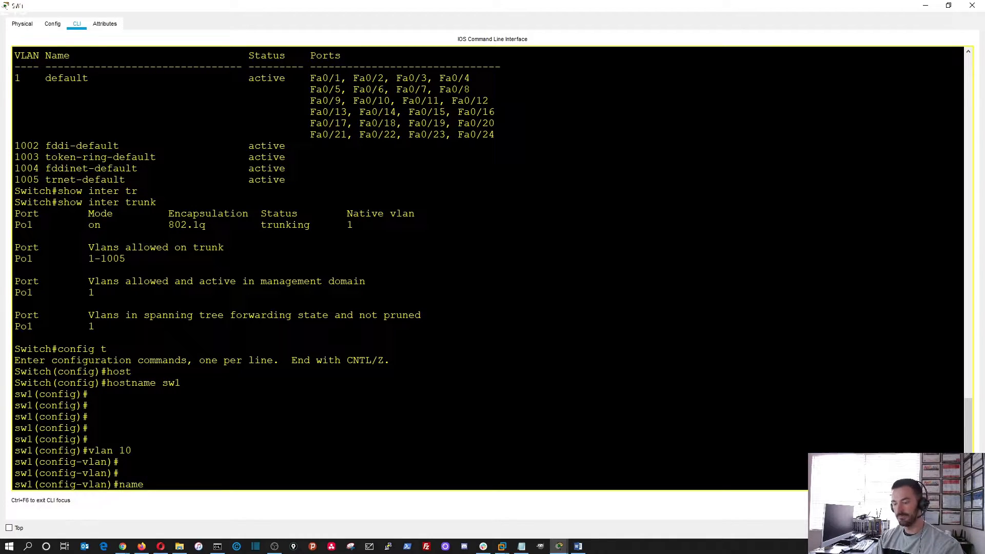
text(BOB)
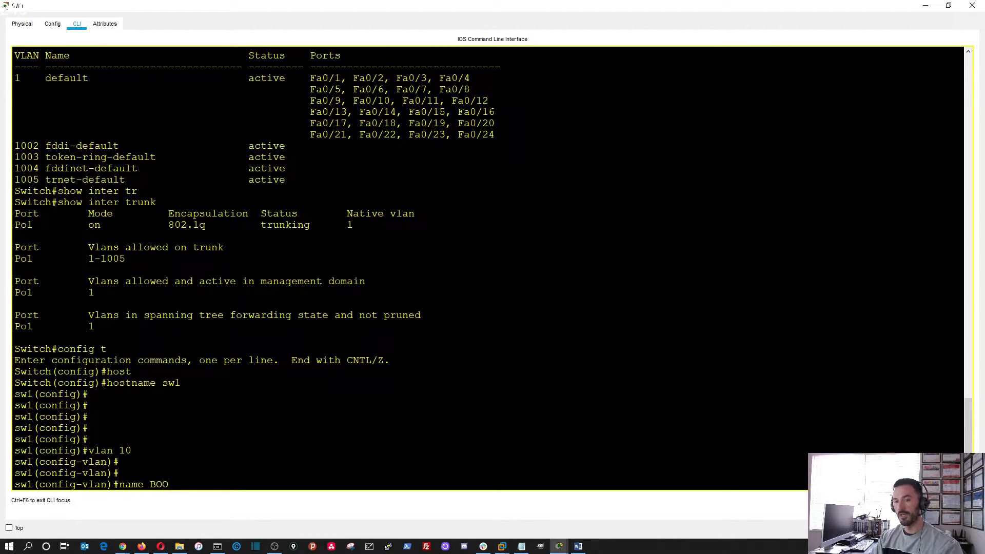
key(Return)
key(Return)
key(Return)
key(Return)
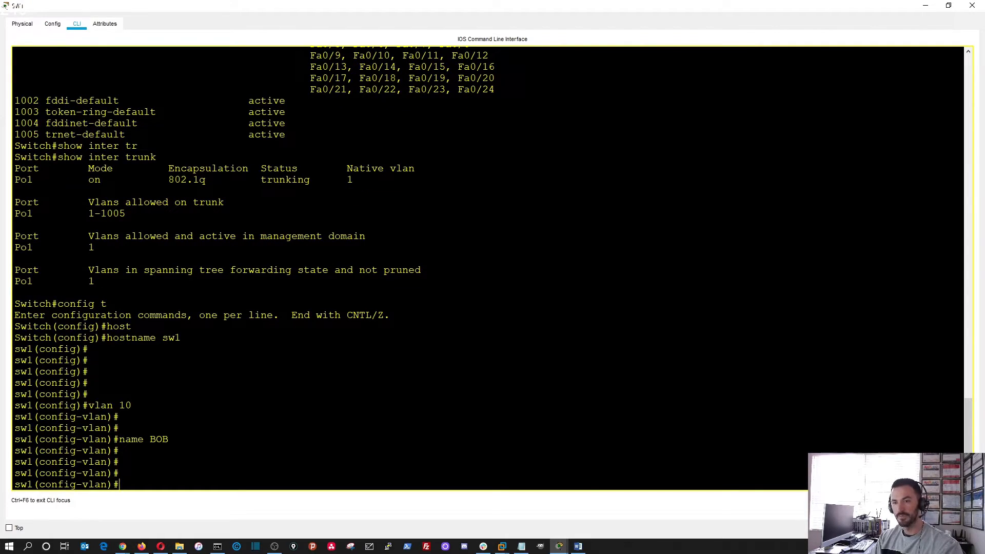
text(en)
key(BackSpace)
key(BackSpace)
text(exit)
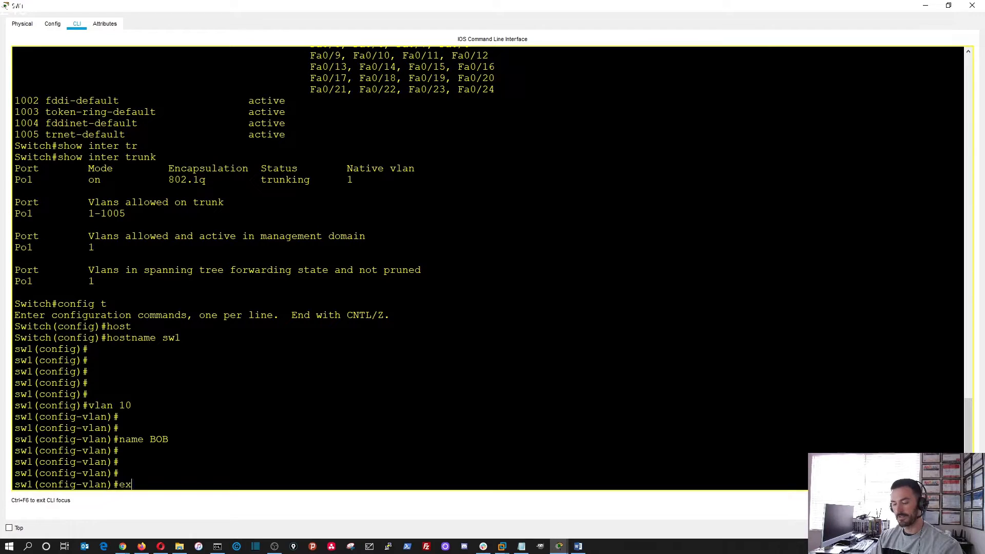
key(Return)
key(Return)
key(Return)
text(config)#confi)
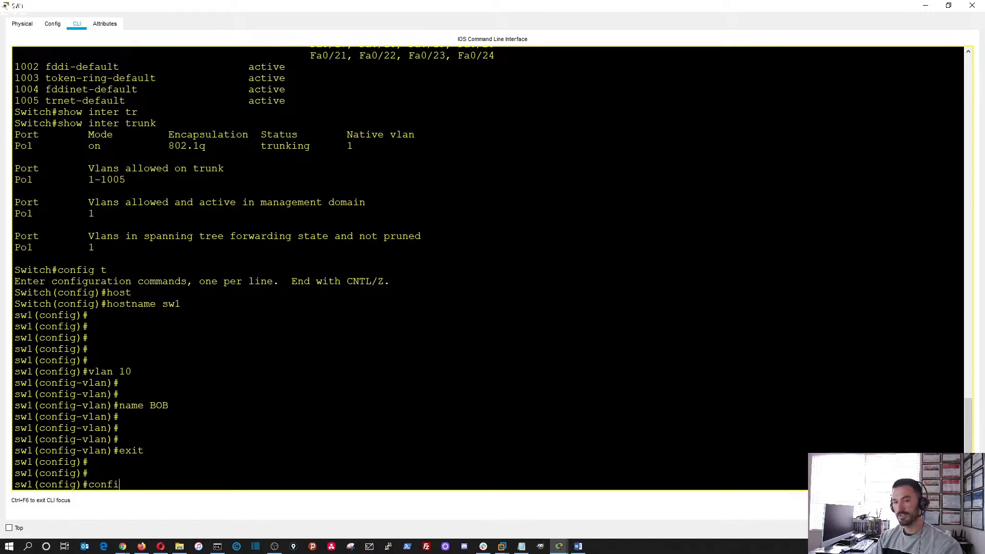
key(BackSpace)
key(BackSpace)
key(BackSpace)
key(BackSpace)
key(BackSpace)
key(BackSpace)
- Enter interface configuration mode for port-channel 1 on SW1
text(inter)
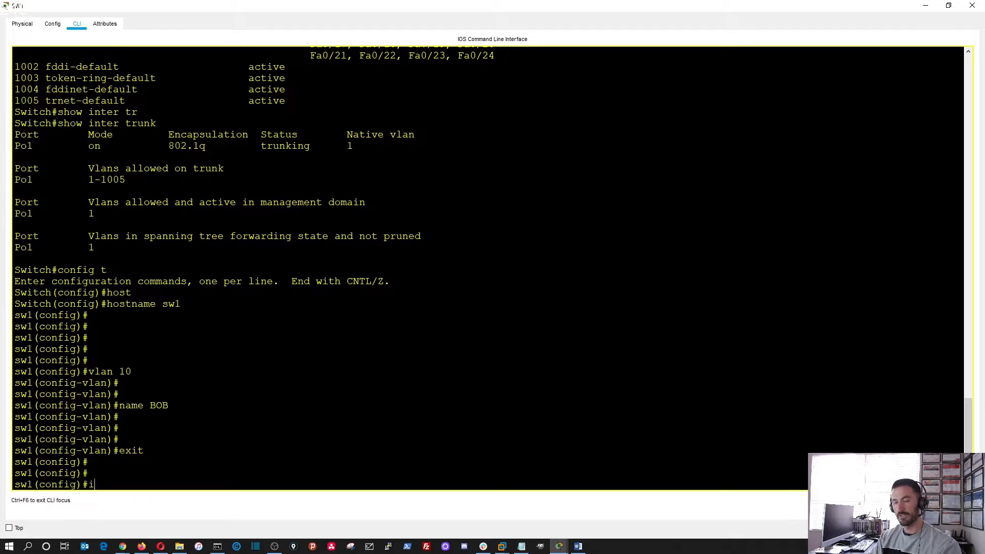
key(Tab)
text(po)
key(Tab)
text(1)
key(Return)
- Write switchport trunk for SW1's port-channel 1 and list the options it accepts
text(swl(config-if)#)
key(Tab)
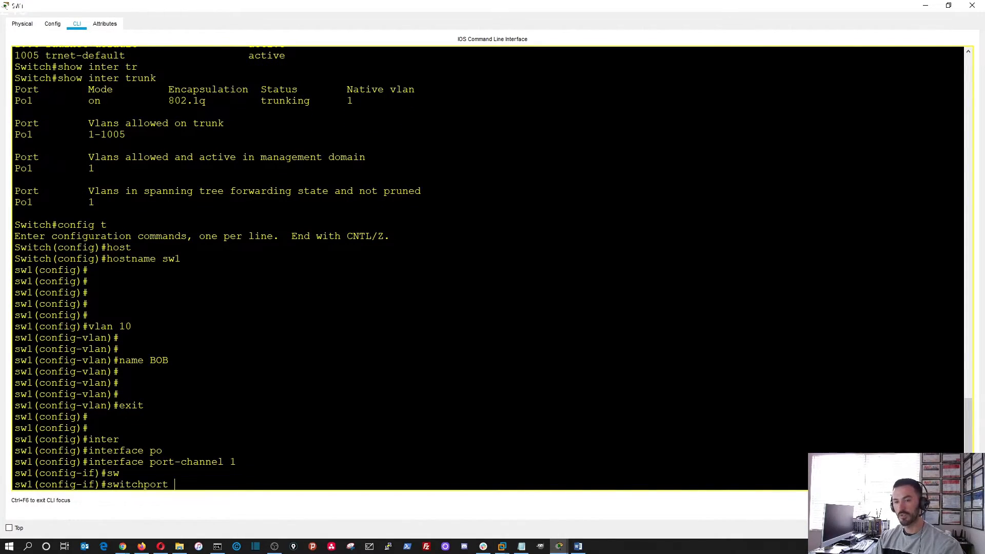
text(tr)
key(Tab)
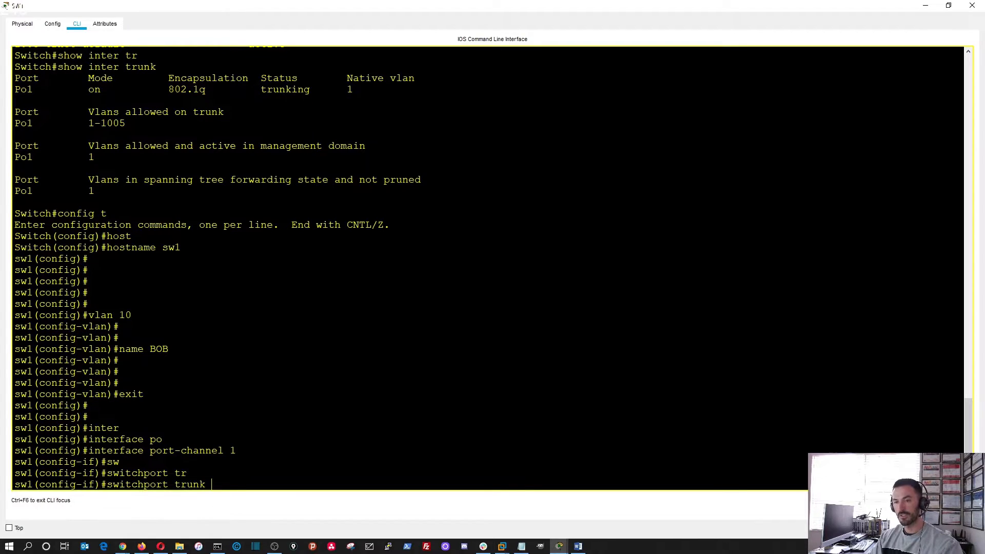
text(v)
key(Tab)
key(BackSpace)
text(?)
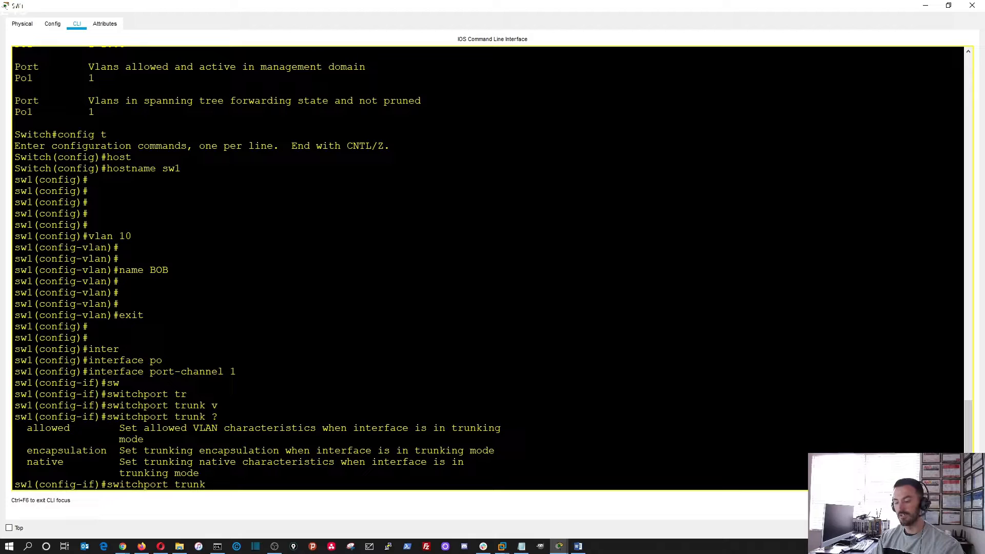
- Extend the command to switchport trunk allowed vlan, listing the options along the way, and examine how VLANs can be added or removed
text(al)
key(Tab)
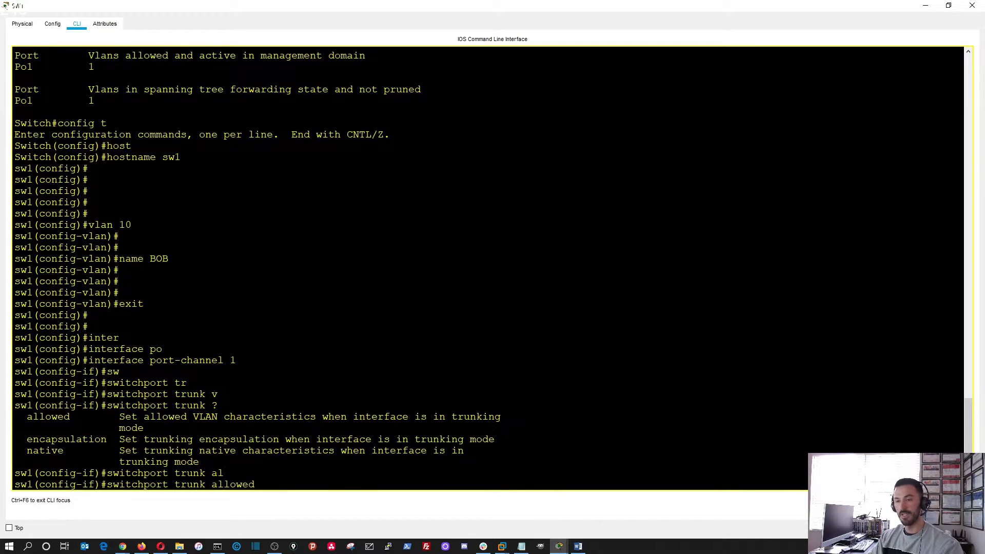
text(?vl)
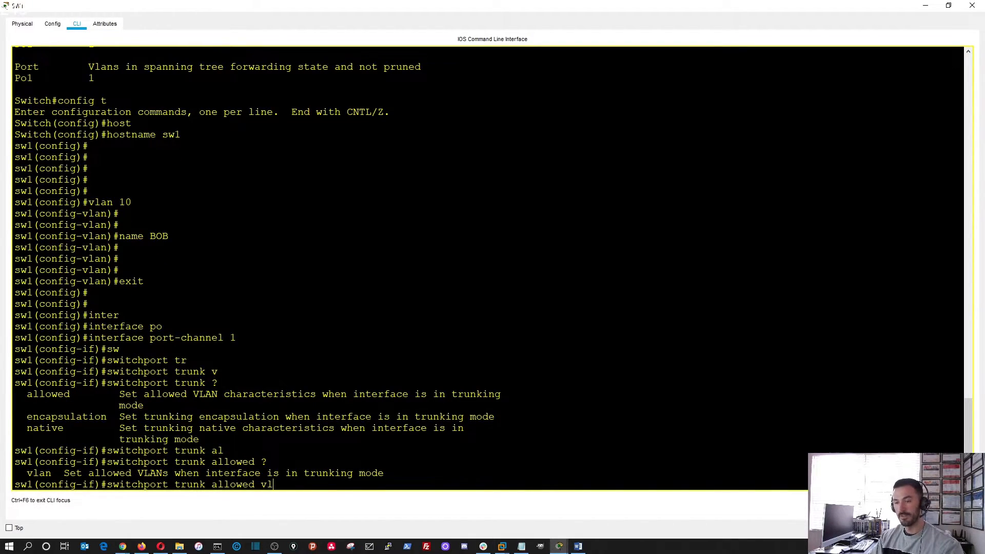
key(Tab)
text(?)
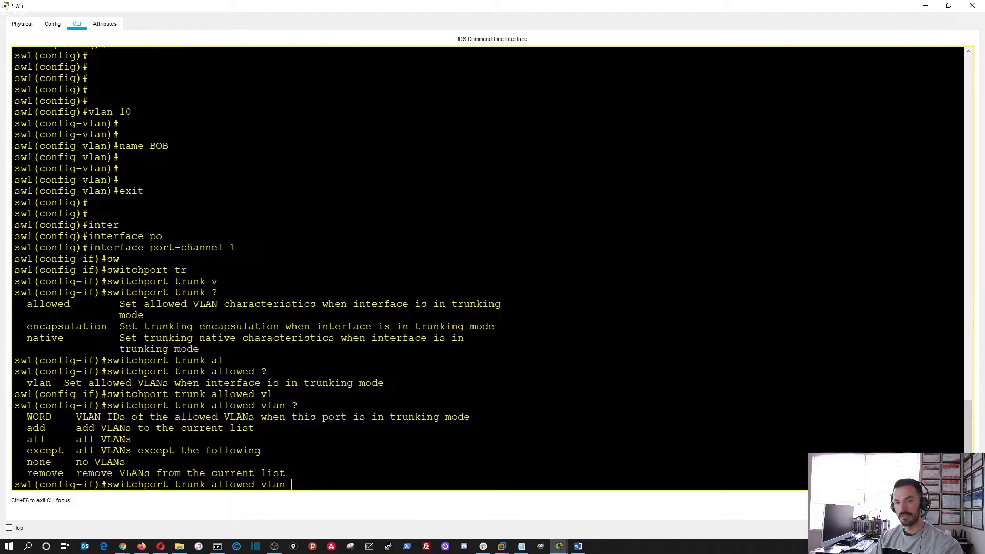
drag(33, 428, 218, 428)
click(127, 462)
double_click(272, 473)
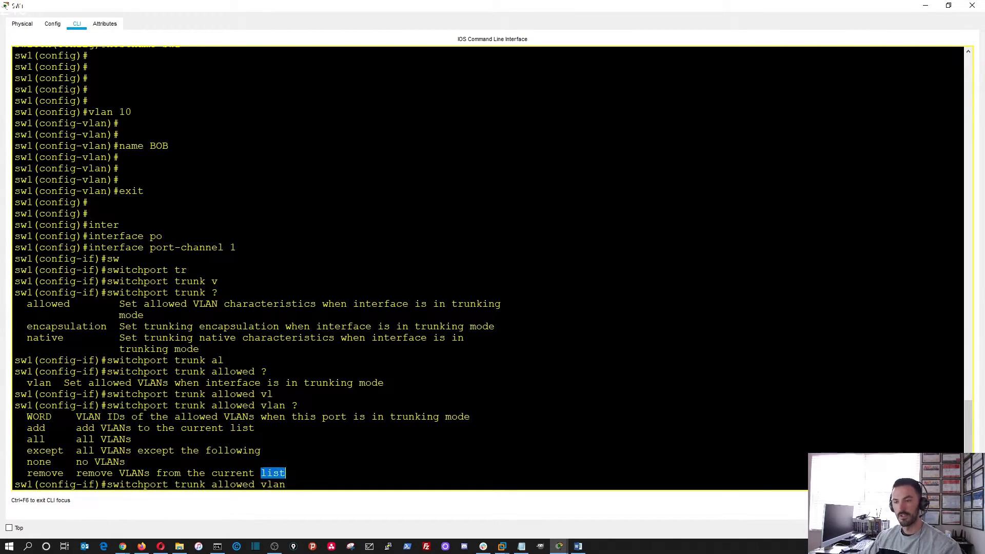
- Check the VLAN ID range of the add option and add VLAN 10 to the allowed VLANs on SW1's port-channel 1 trunk
text(add)
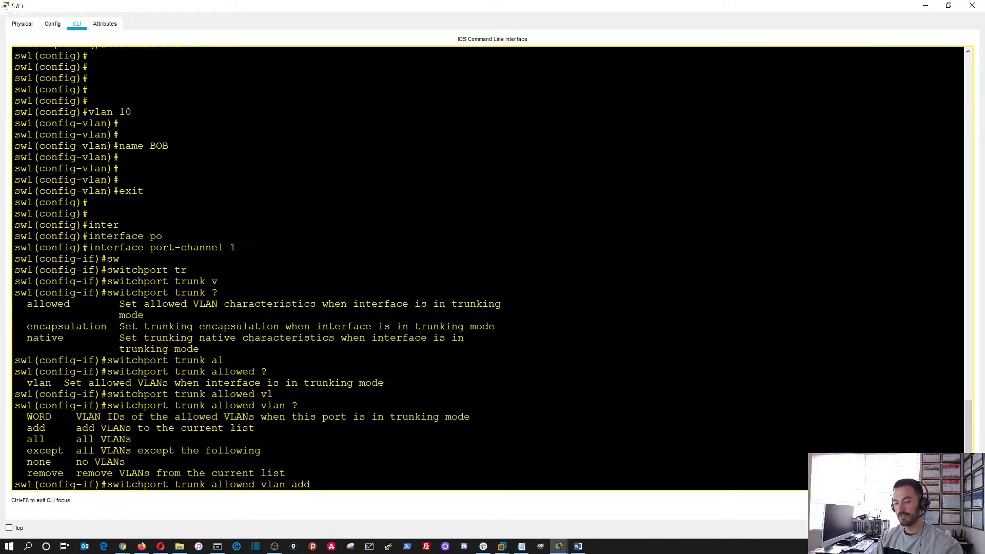
text( ?)
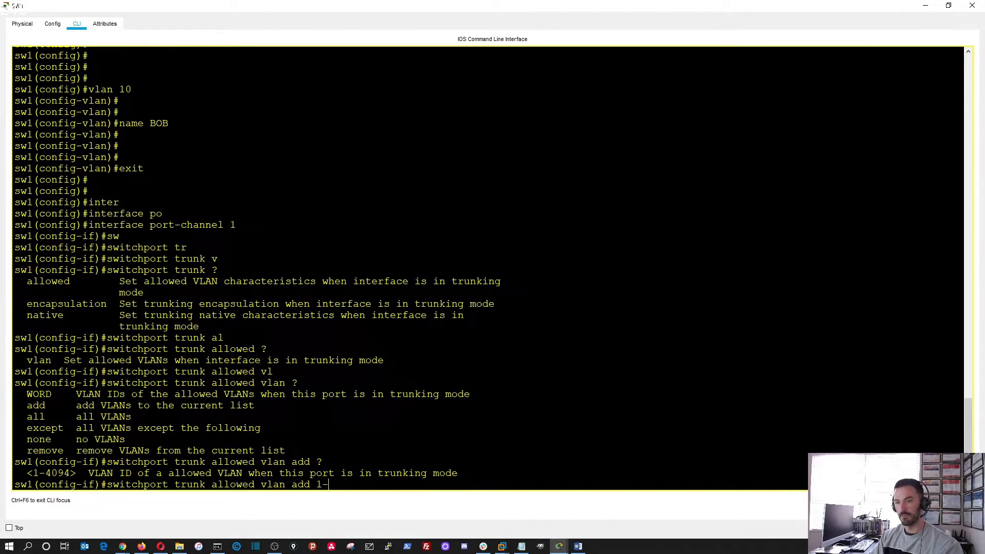
text(10)
key(Return)
key(Return)
key(Return)
key(Return)
key(Return)
key(Return)
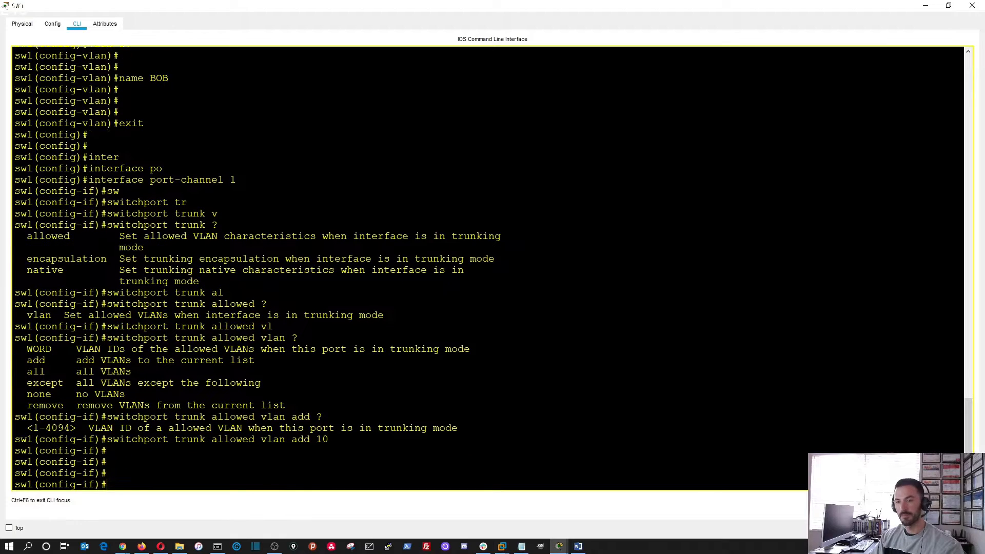
- End configuration mode on SW1 and save the configuration with wr
text(end)
key(Return)
key(Return)
text(wr)
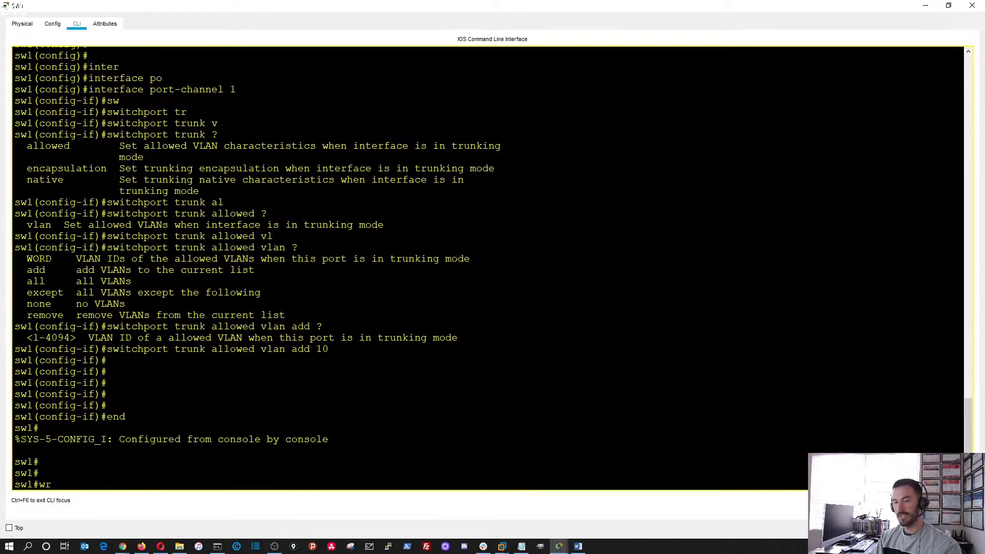
key(Return)
key(Return)
key(Return)
key(Return)
- Switch to SW2's command line and set its hostname to sw2 in global configuration mode
key(alt+Tab)
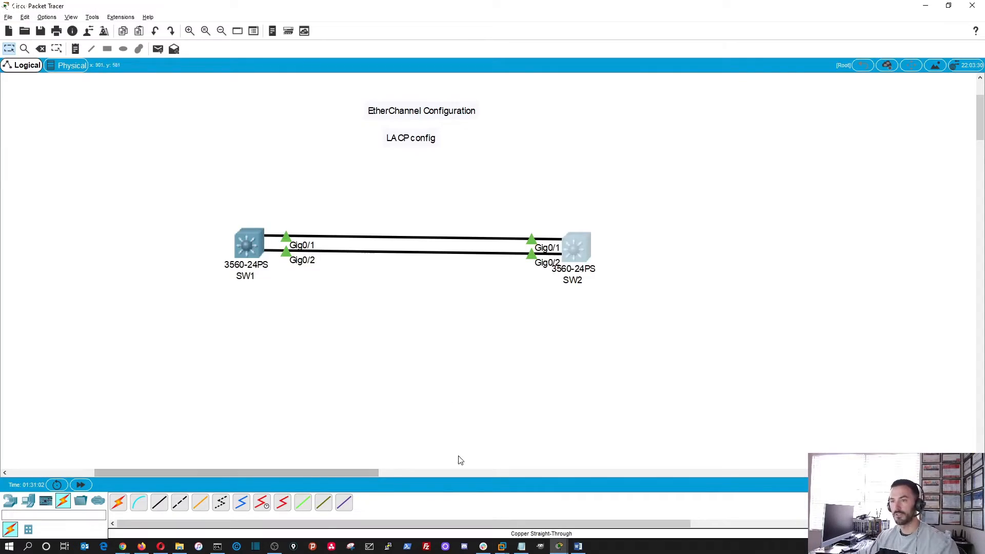
mouse_move(559, 547)
click(669, 507)
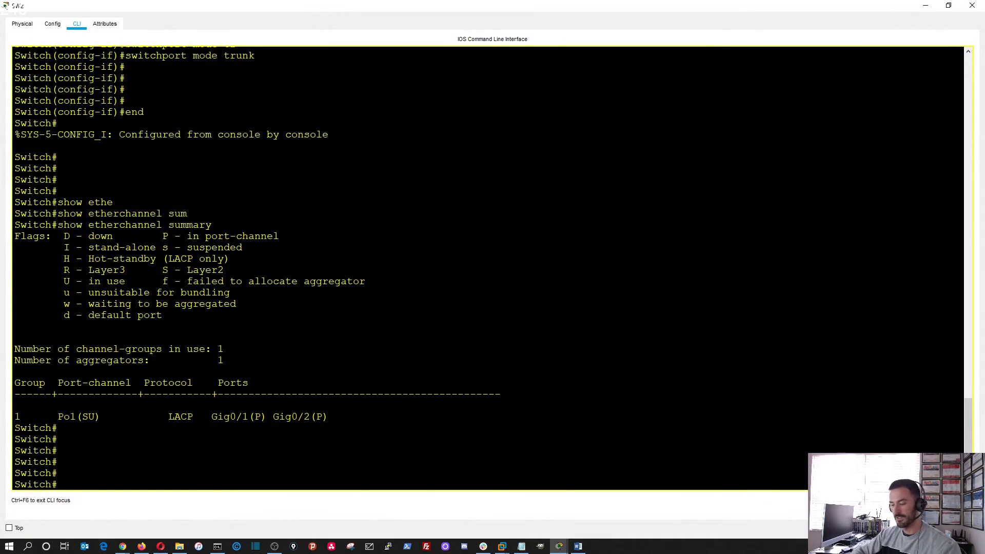
text(config t)
key(Return)
text(ho)
key(Tab)
text(sw2)
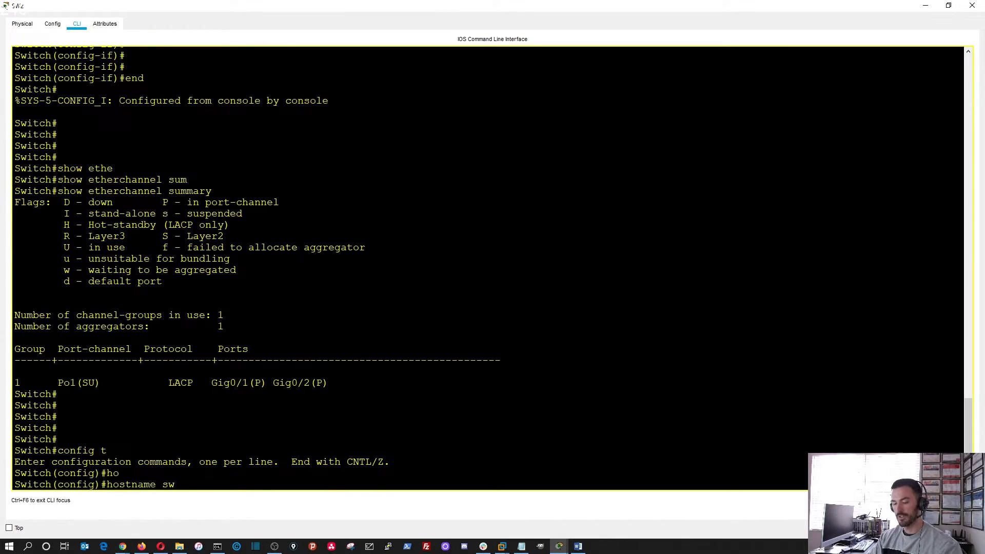
key(Return)
key(Return)
key(Return)
key(Return)
key(Return)
text(inter)
key(BackSpace)
key(BackSpace)
key(BackSpace)
key(BackSpace)
- Create VLAN 10 named BOB on SW2 and exit back to global configuration mode
text(vlan 10)
key(Return)
text(name BOO)
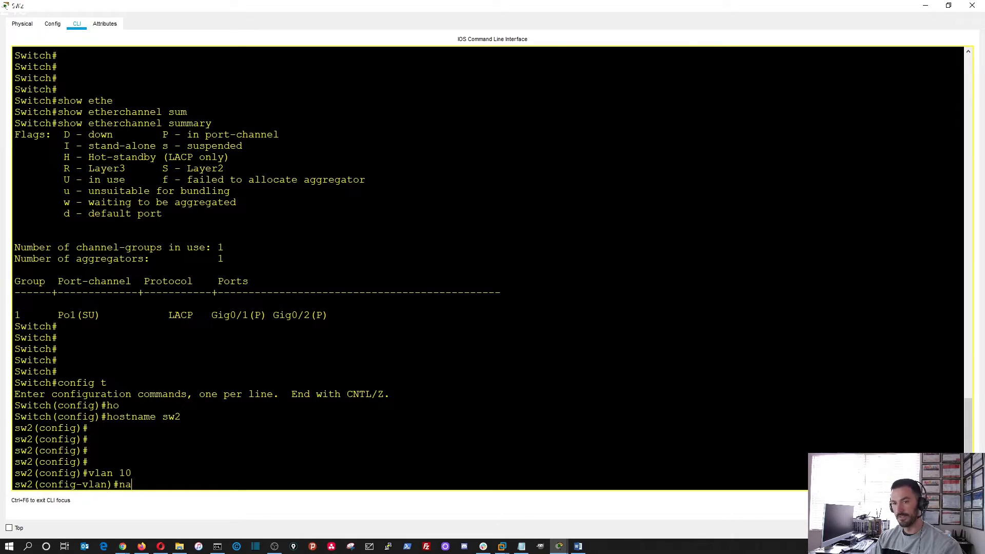
key(Tab)
key(BackSpace)
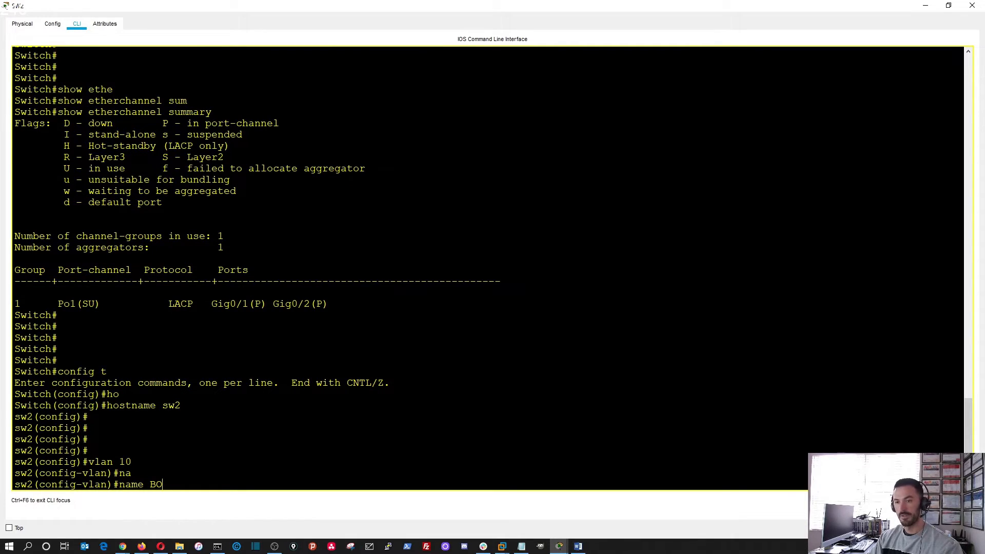
text(B)
key(Return)
key(Return)
key(Return)
text(exit)
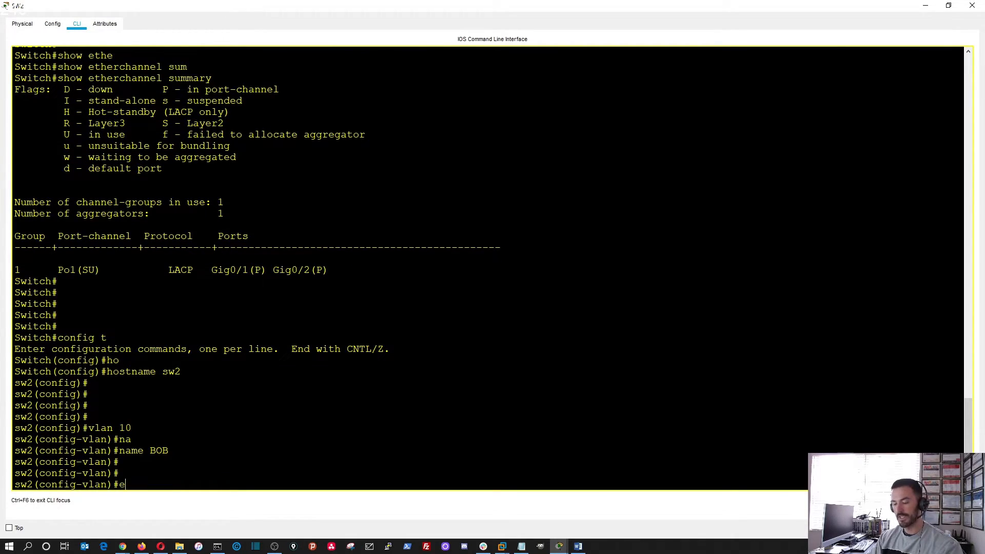
key(Return)
- Enter interface configuration mode for port-channel 1 on SW2
text(inter)
key(Tab)
key(Tab)
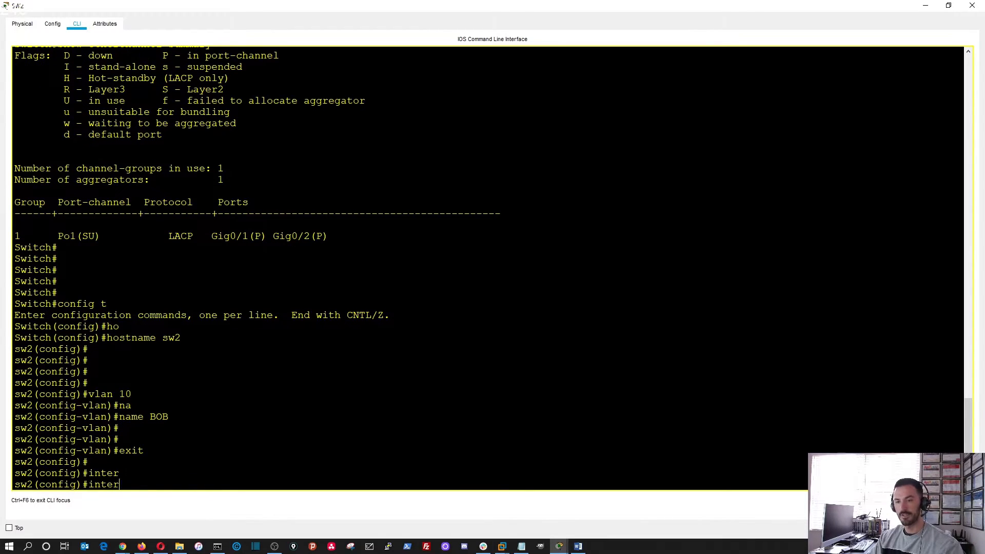
text(po)
key(Tab)
text(1)
key(Return)
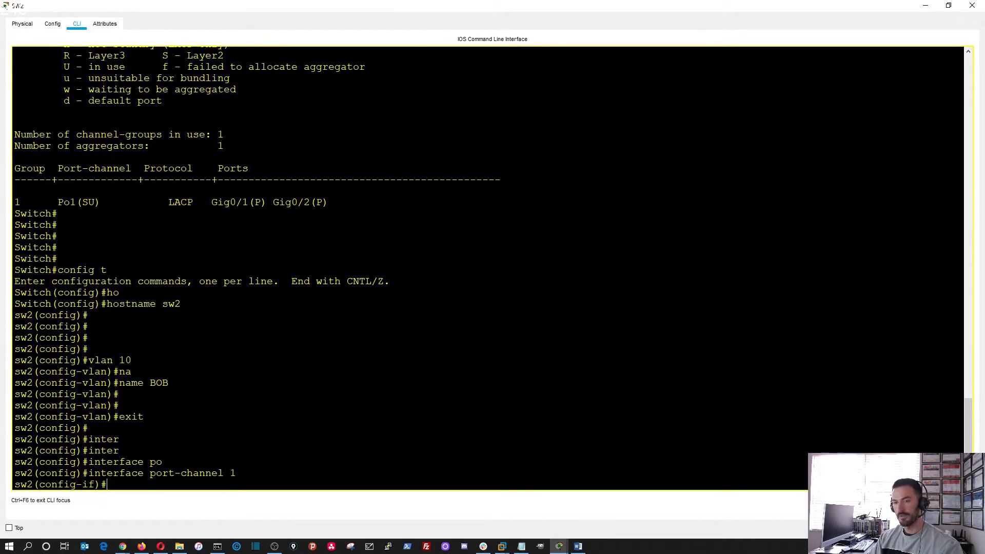
- Add VLAN 10 to the allowed VLANs on SW2's port-channel 1 trunk with switchport trunk allowed vlan add 10
text(sw)
key(Tab)
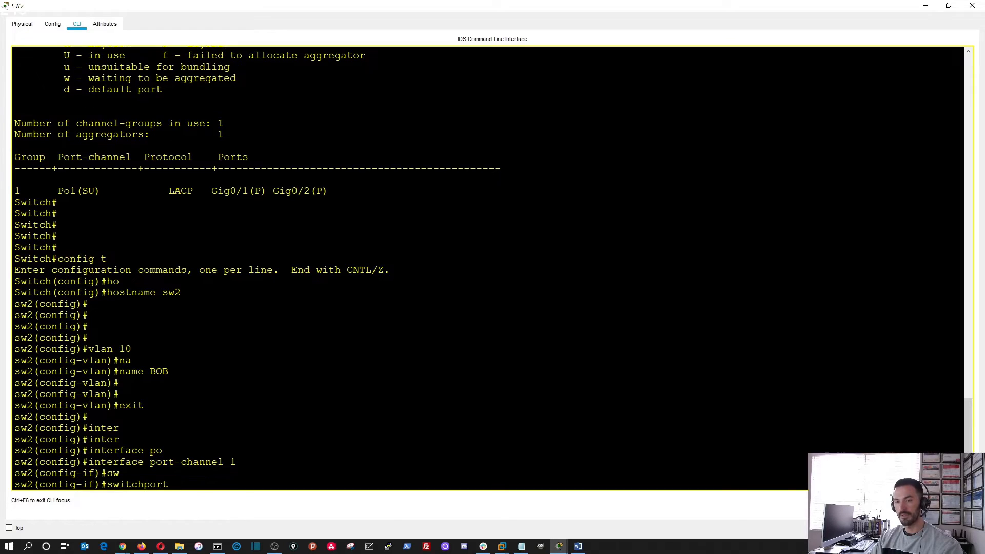
text(tr)
key(Tab)
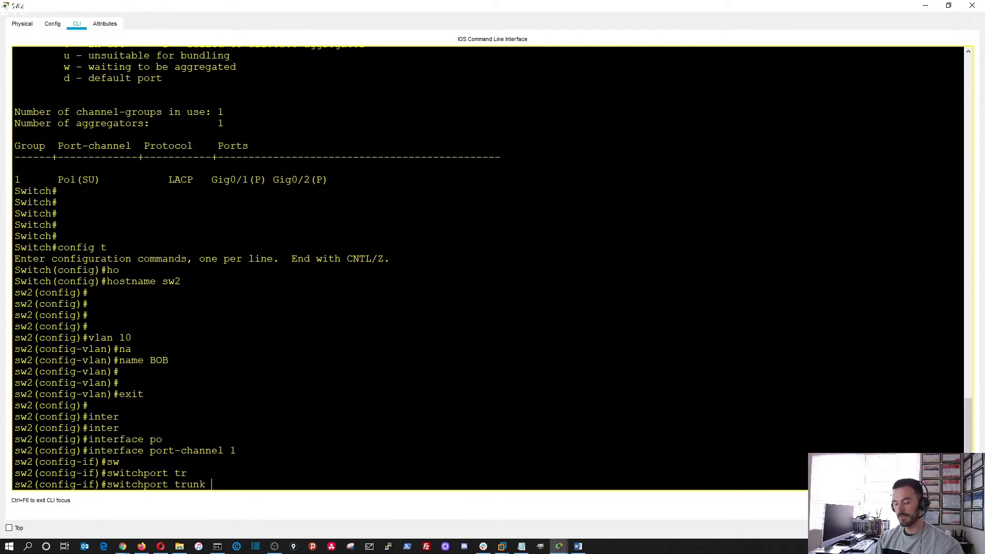
text(al)
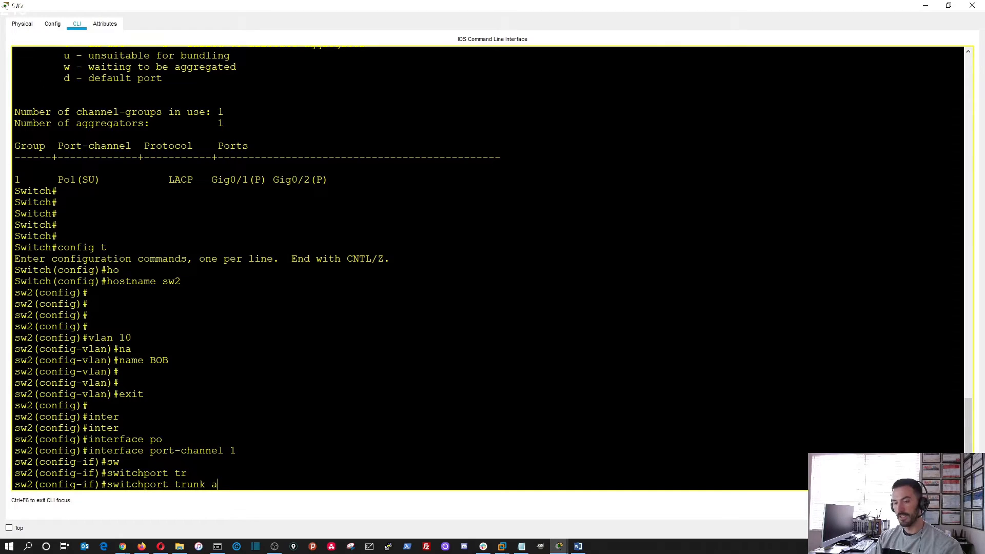
key(Tab)
text(vl)
key(Tab)
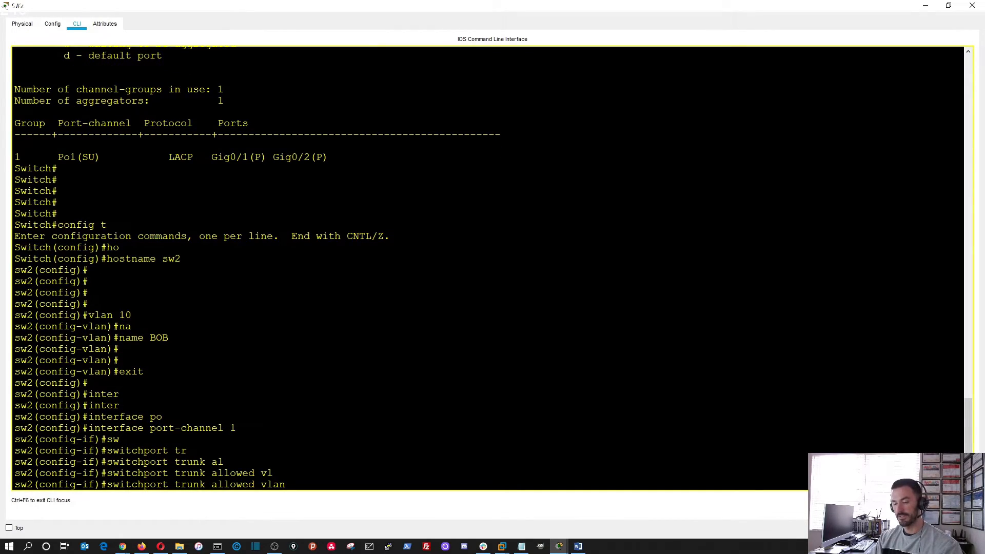
text(ad)
key(Tab)
text(10)
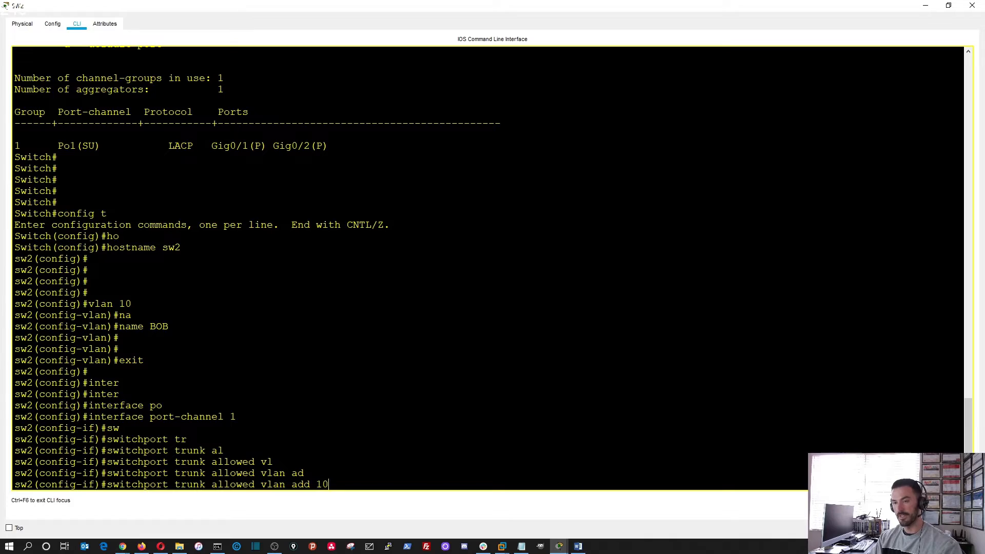
key(Return)
key(Return)
key(Return)
key(Return)
key(Return)
- End configuration mode on SW2 and return to the privileged EXEC prompt
text(end)
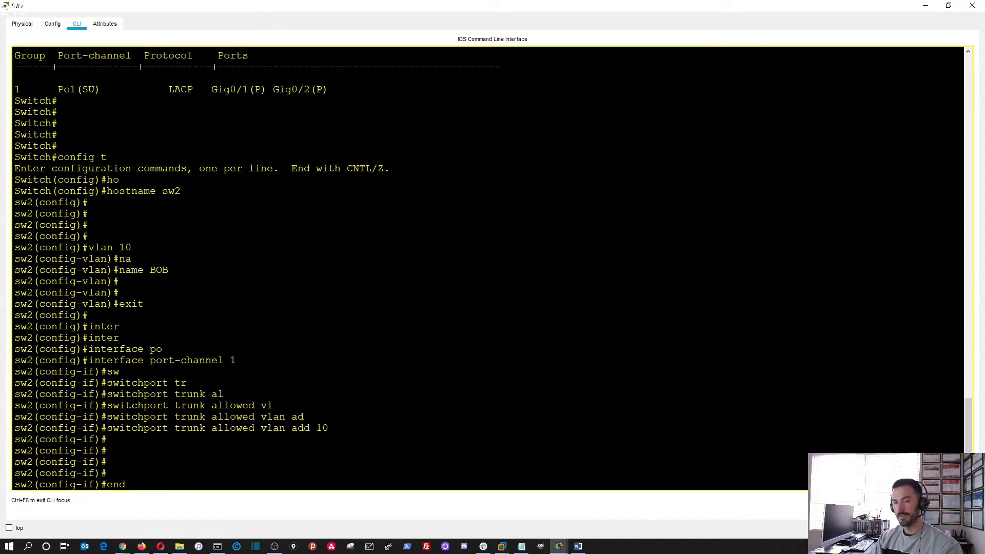
key(Return)
key(Return)
key(Return)
key(Return)
- Run show interfaces trunk on SW2 and check the VLANs allowed and active on port-channel 1
text(show)
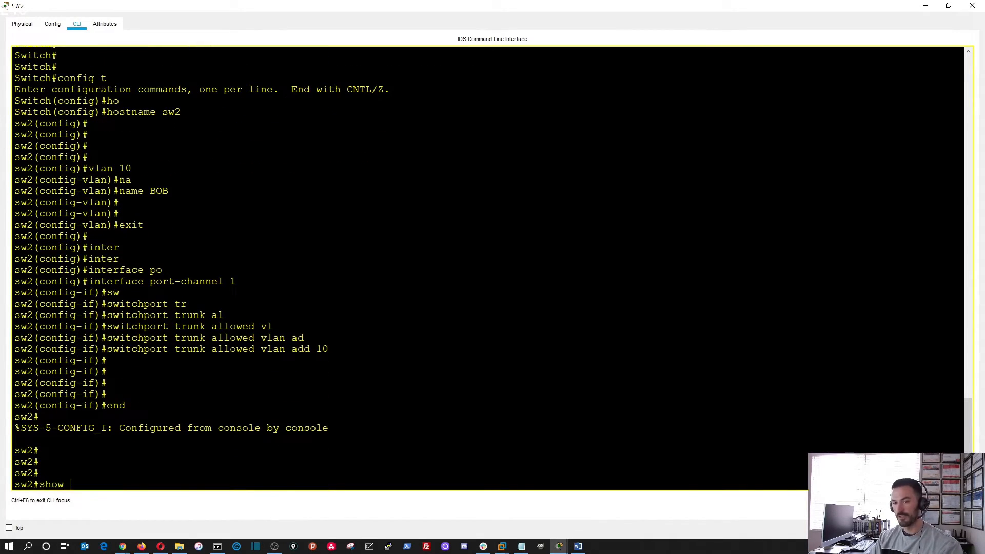
text( intertr)
key(Tab)
key(BackSpace)
key(BackSpace)
key(Tab)
text(tr)
key(Tab)
key(Return)
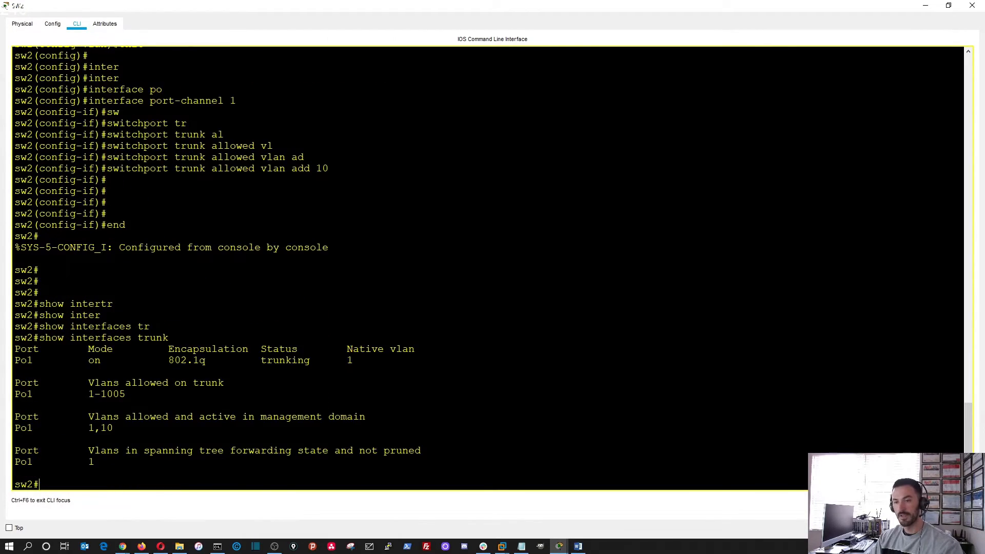
drag(114, 429, 97, 428)
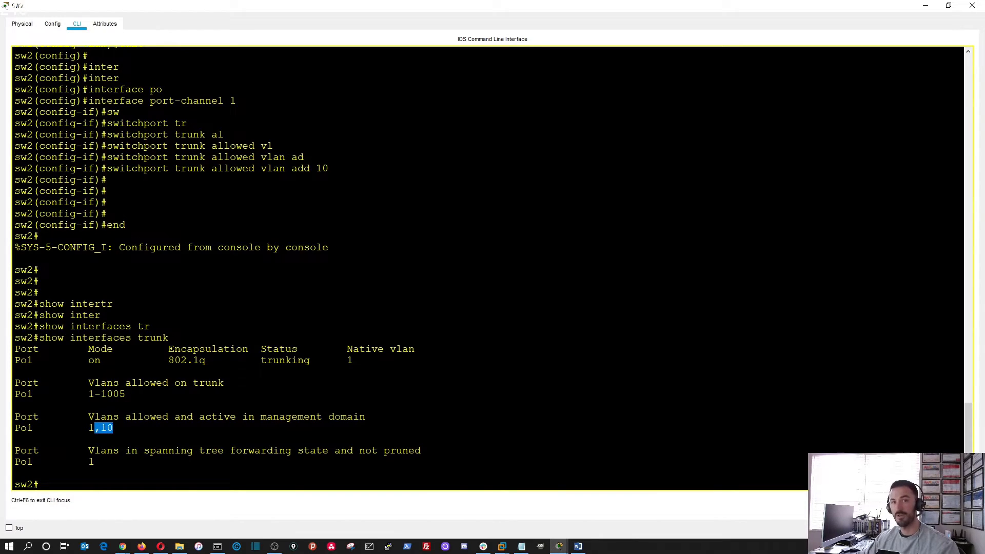
drag(32, 428, 20, 428)
click(114, 428)
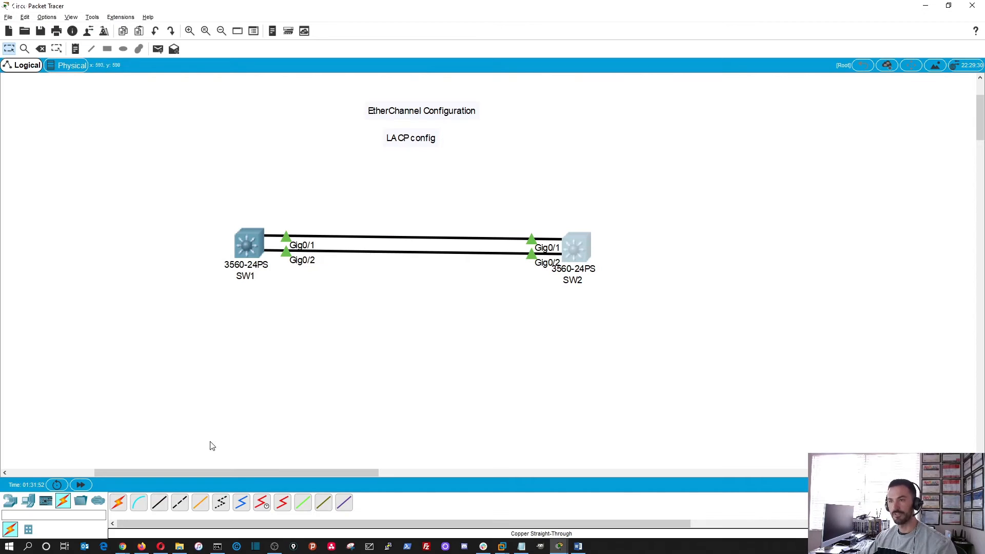
- Run show inter trunk on SW1's command line, check port-channel 1's allowed and active VLANs, and close the SW1 window
click(247, 252)
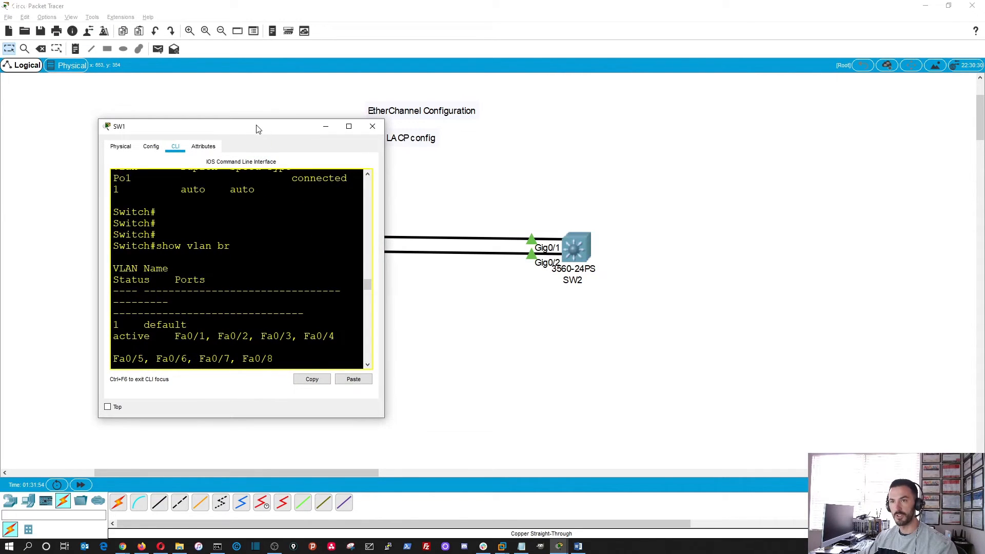
double_click(258, 127)
text(show)
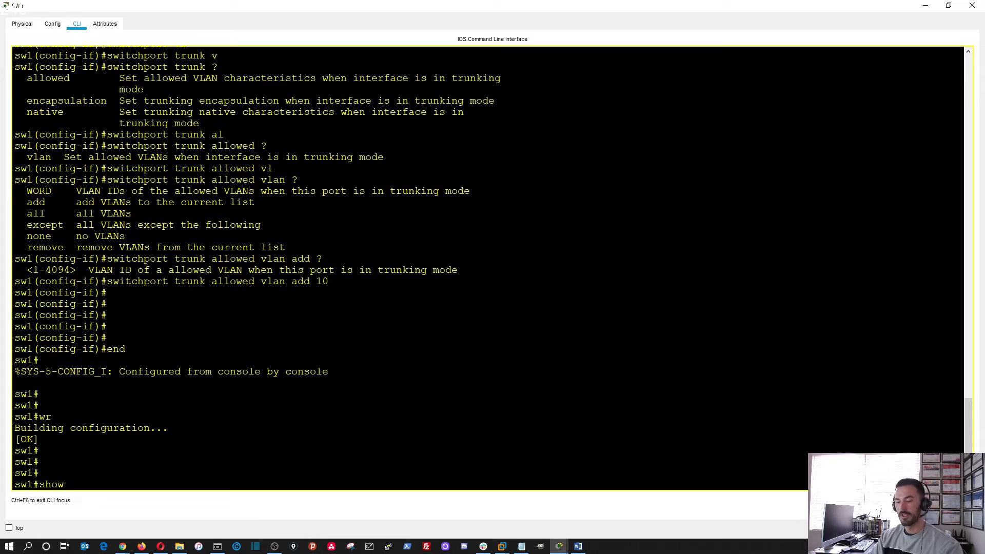
text( inter tr)
key(Tab)
key(Return)
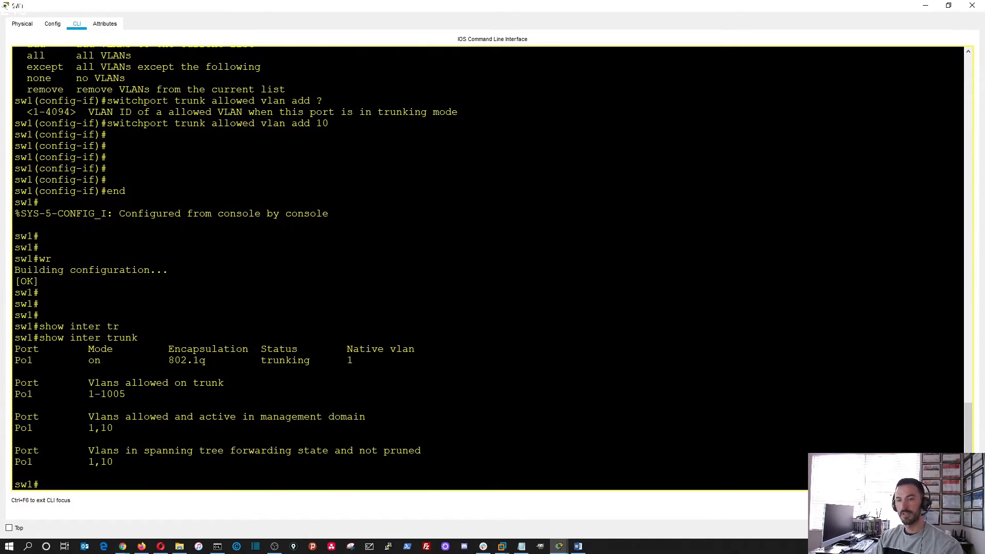
drag(114, 428, 374, 418)
click(374, 418)
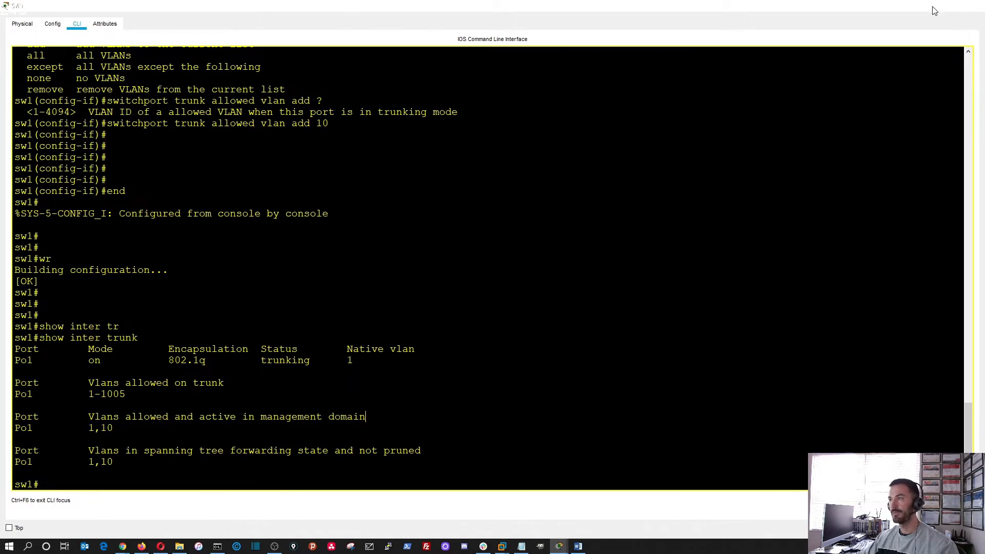
click(972, 6)
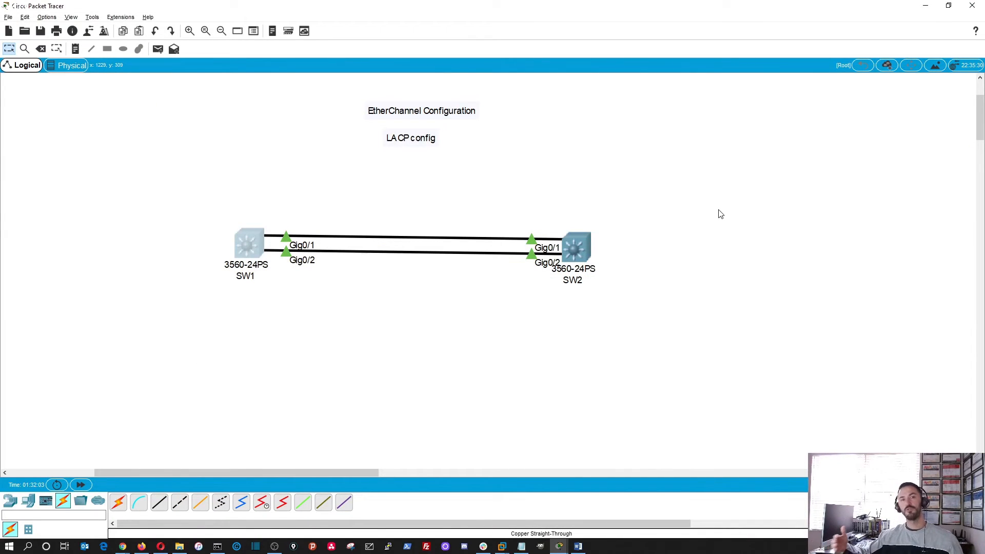